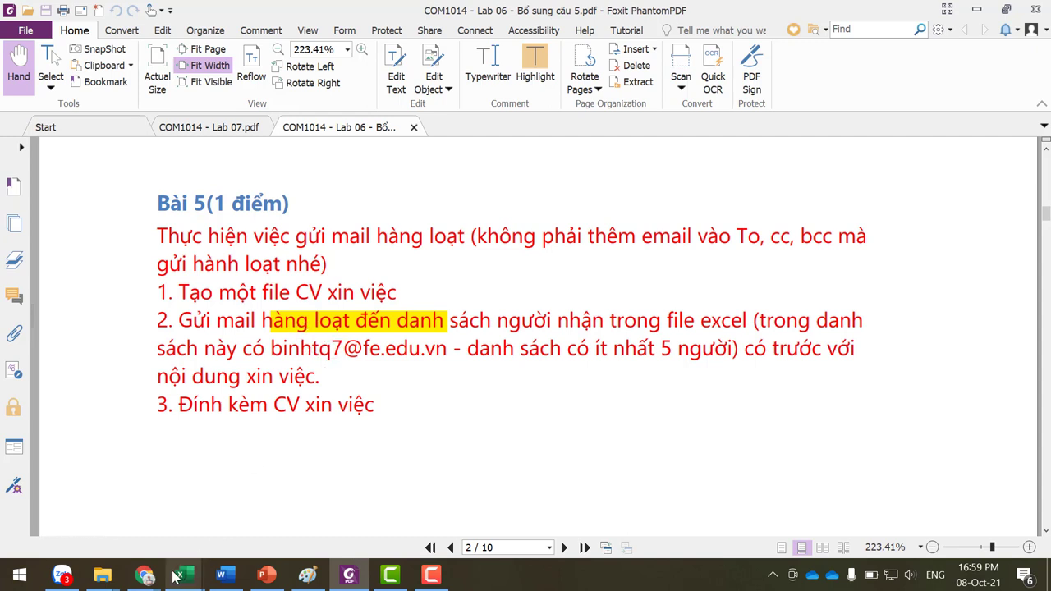
- Switch from the Foxit assignment PDF to the 21Fall_Block1 File Explorer window
left_click(102, 574)
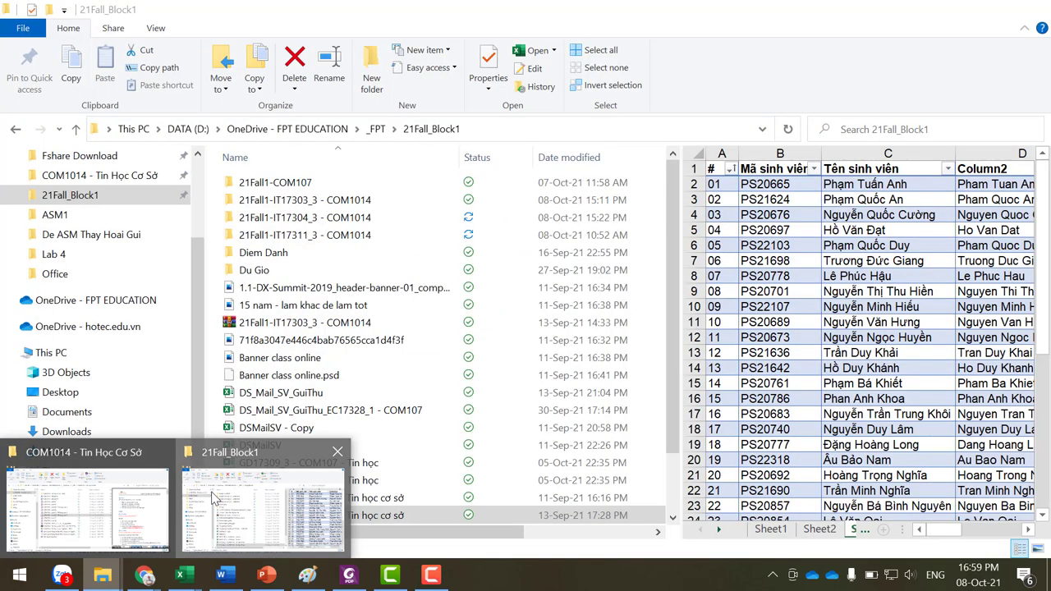
- In the _FPT folder, compare both Thu Gui Sinh Vien letters, then open Thu Gui Sinh Vien
left_click(212, 498)
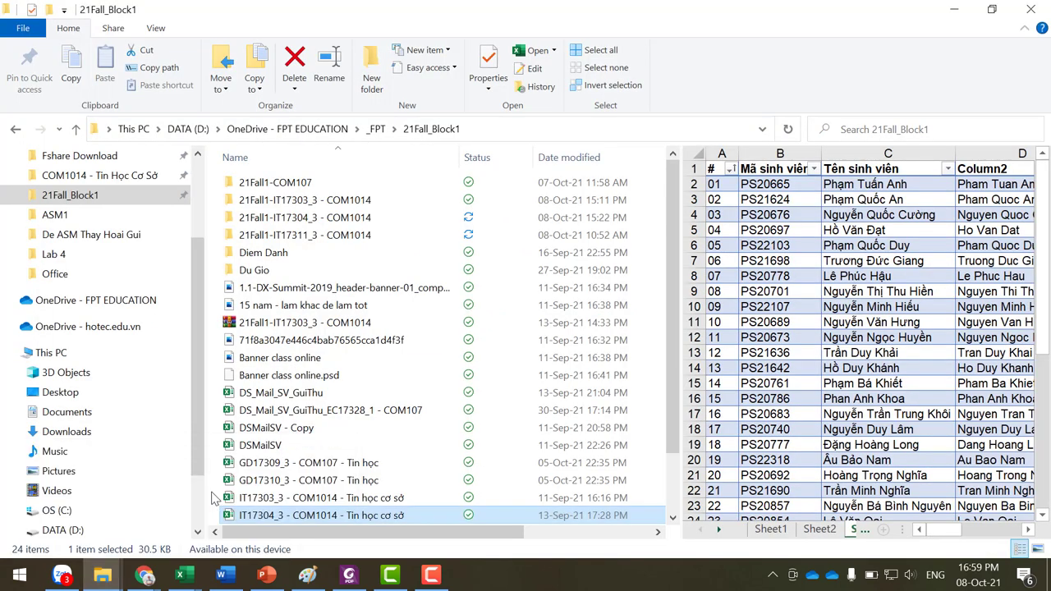
left_click(376, 131)
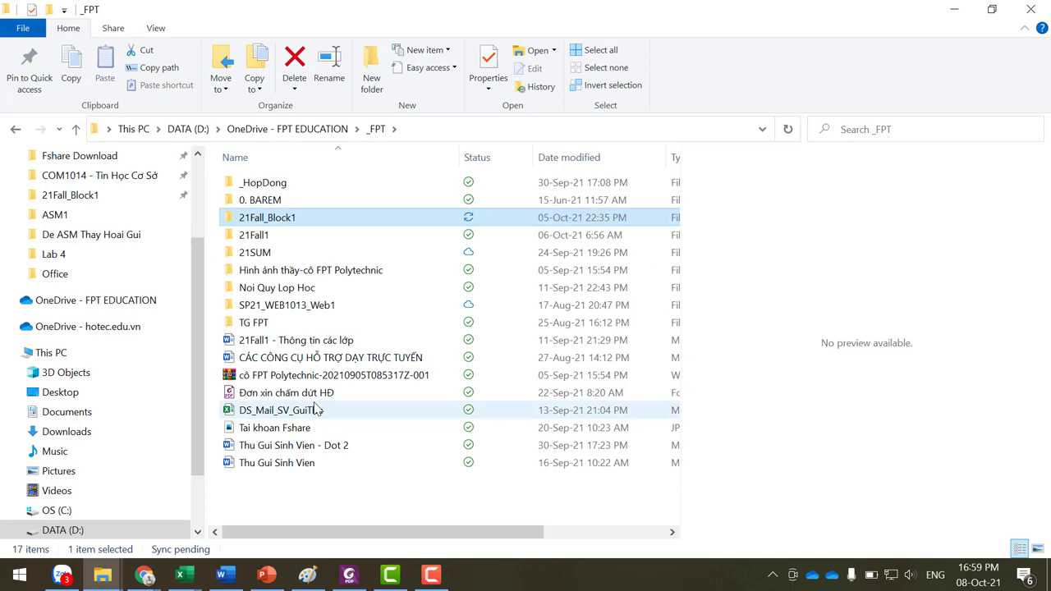
left_click(276, 452)
left_click(273, 465)
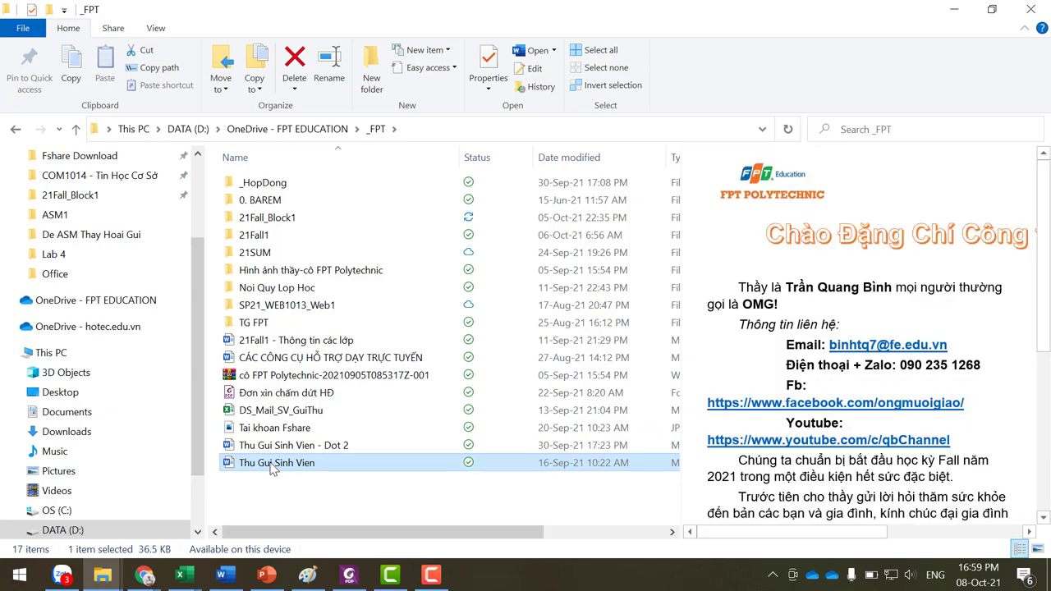
left_click(279, 451)
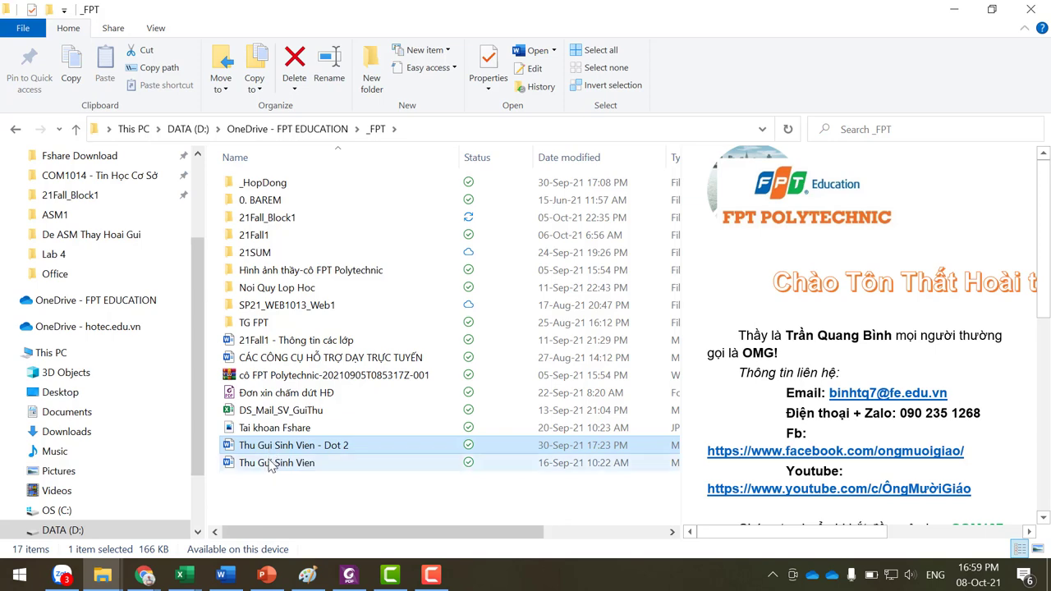
left_click(271, 465)
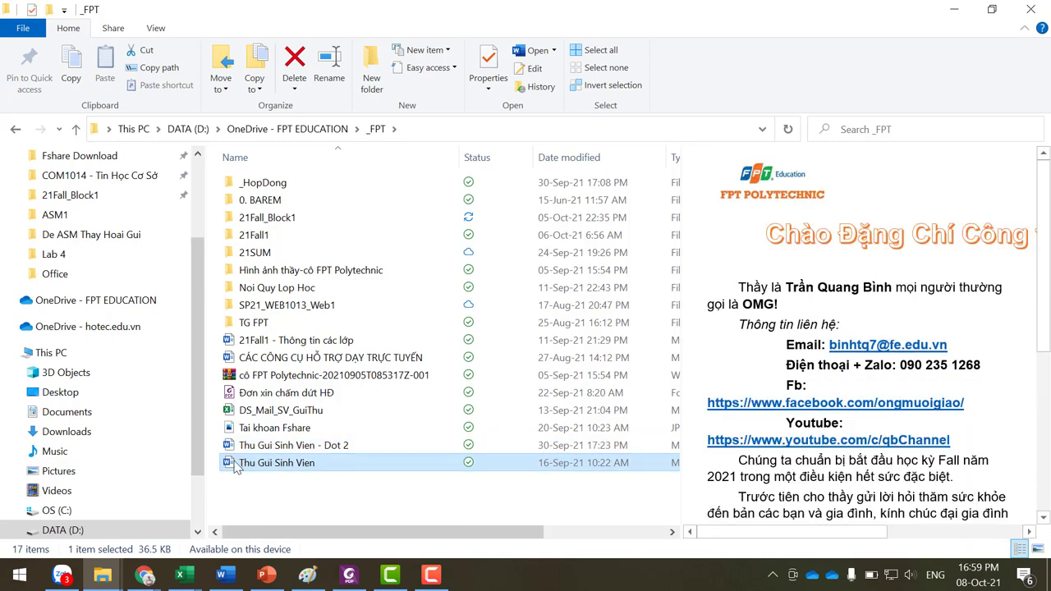
double_click(308, 466)
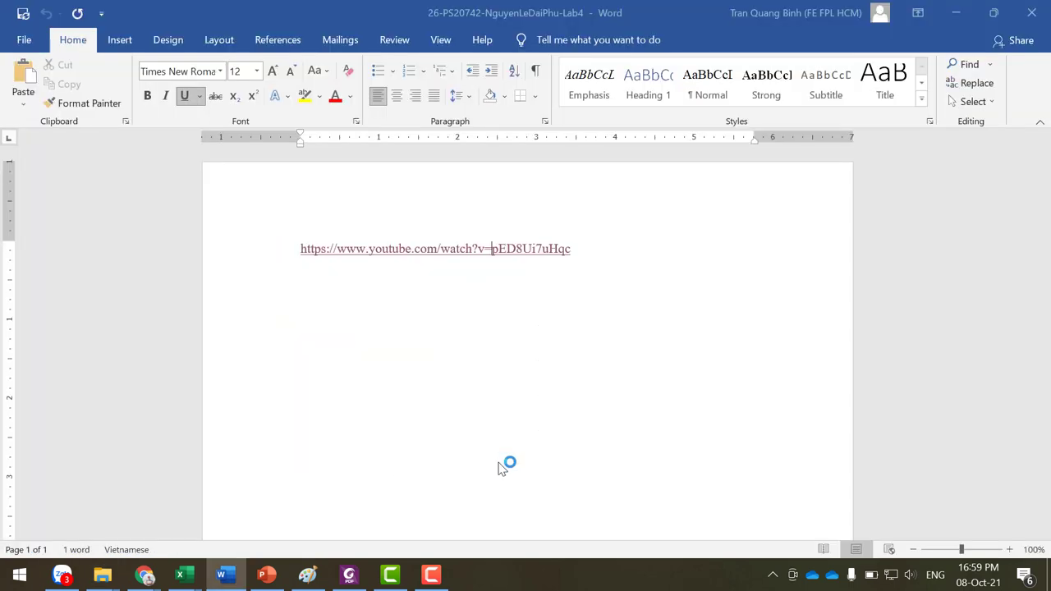
- Load the letter's linked student data and check the student name in the greeting
left_click(490, 350)
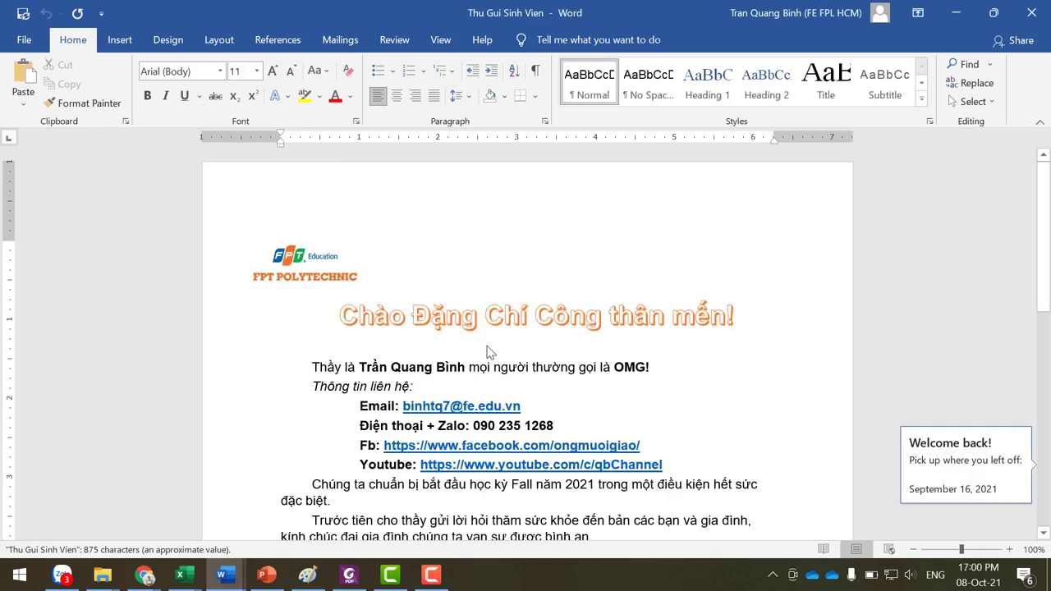
left_click(405, 317)
left_click(361, 316)
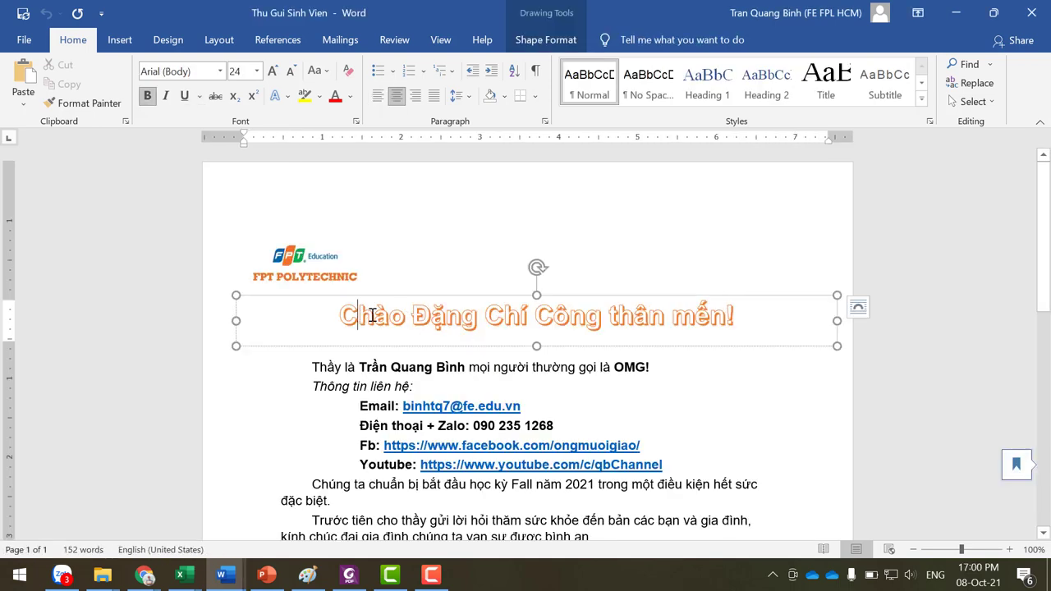
left_click_drag(412, 316, 601, 316)
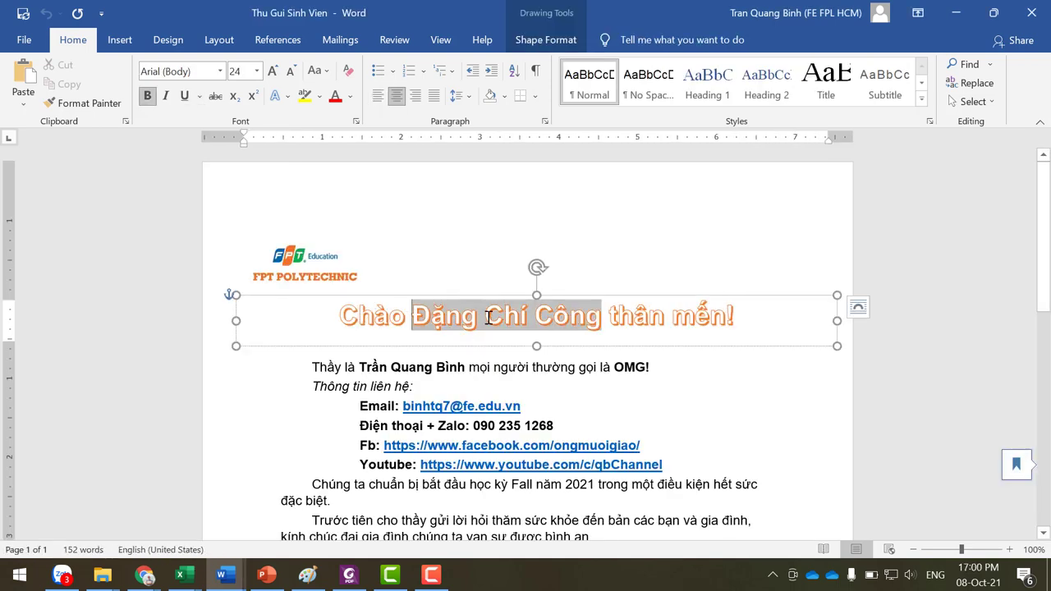
left_click(660, 389)
- Look over the Facebook Group link and the rest of the letter, then close it
scroll(550, 457, "down", 3)
scroll(549, 458, "down", 3)
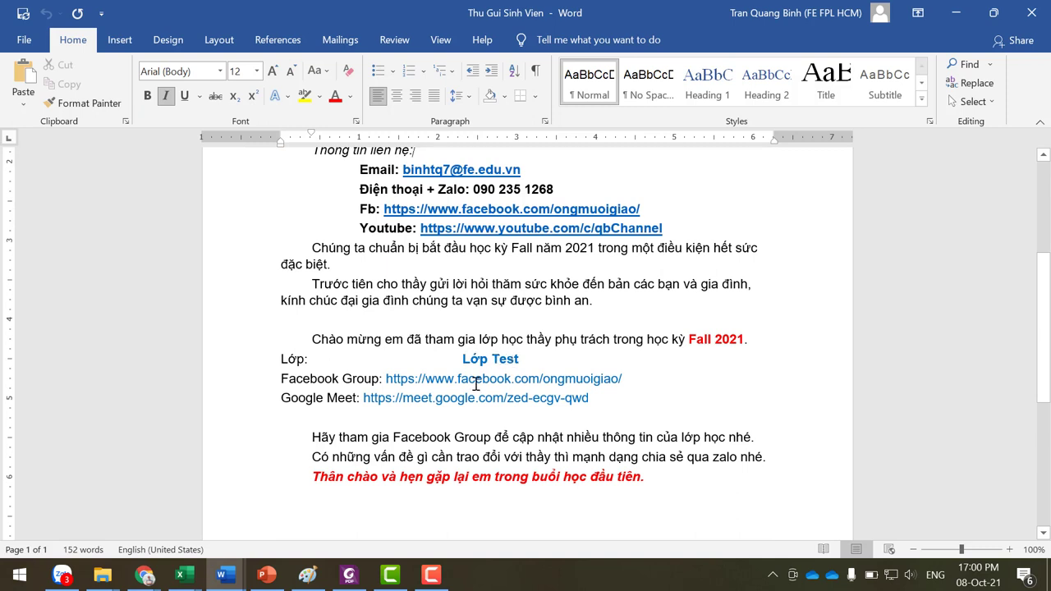
double_click(414, 379)
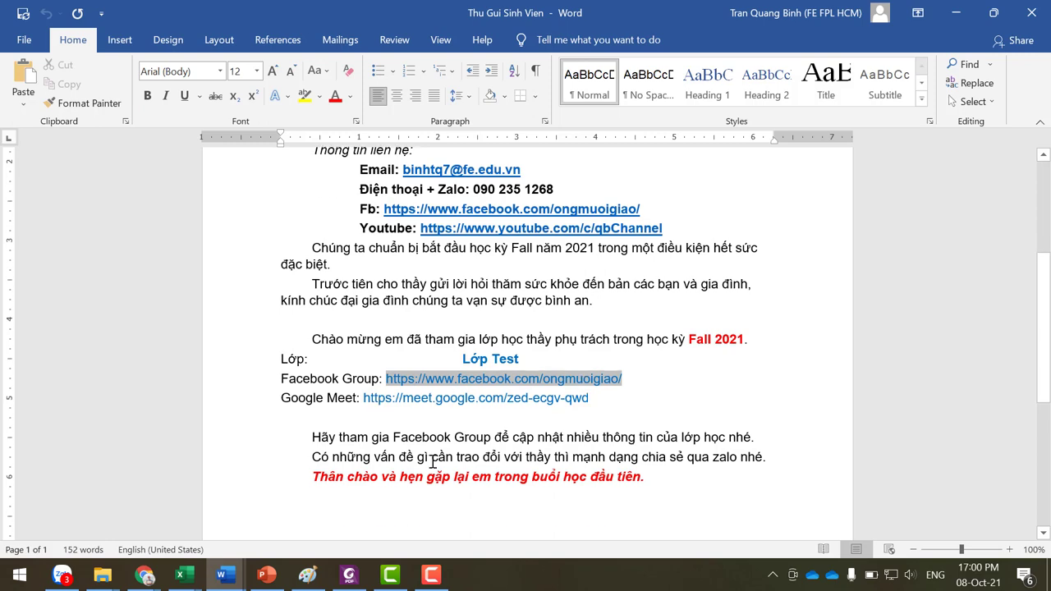
scroll(433, 462, "down", 2)
scroll(454, 454, "down", 3)
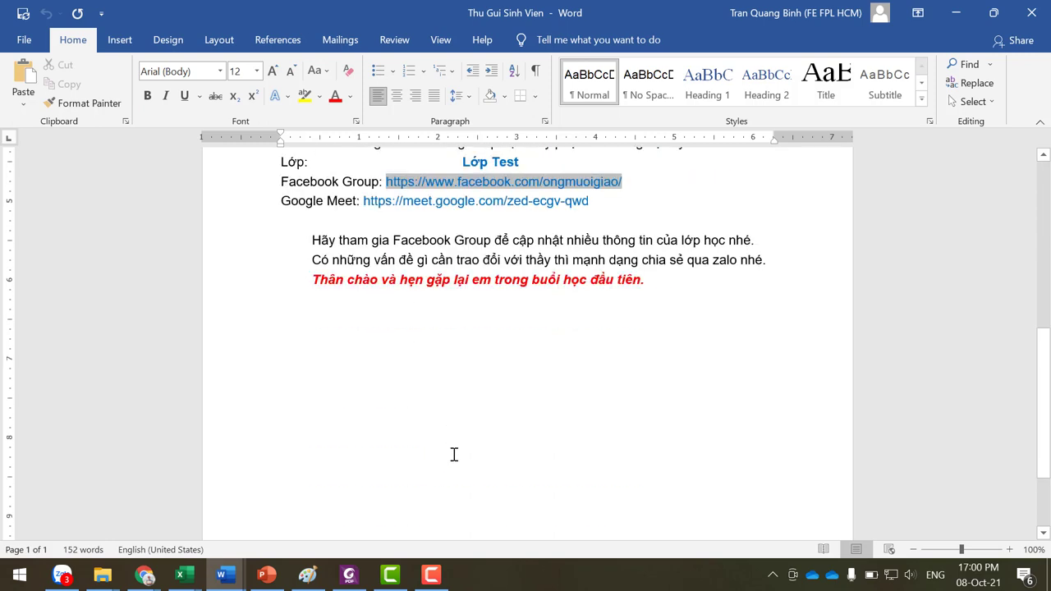
scroll(453, 446, "down", 2)
scroll(453, 445, "up", 6)
scroll(452, 447, "up", 3)
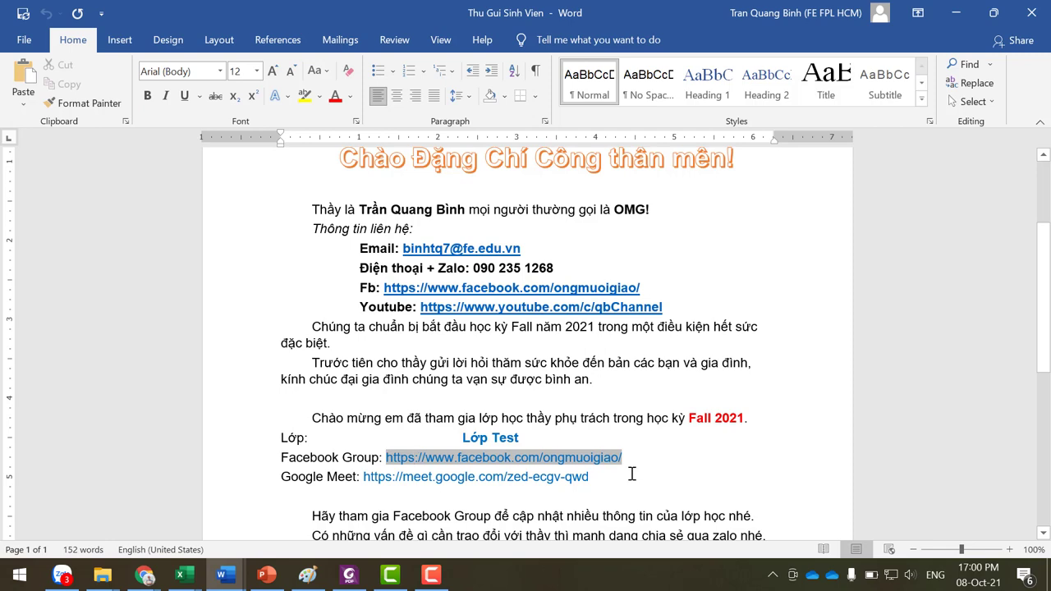
left_click(1033, 13)
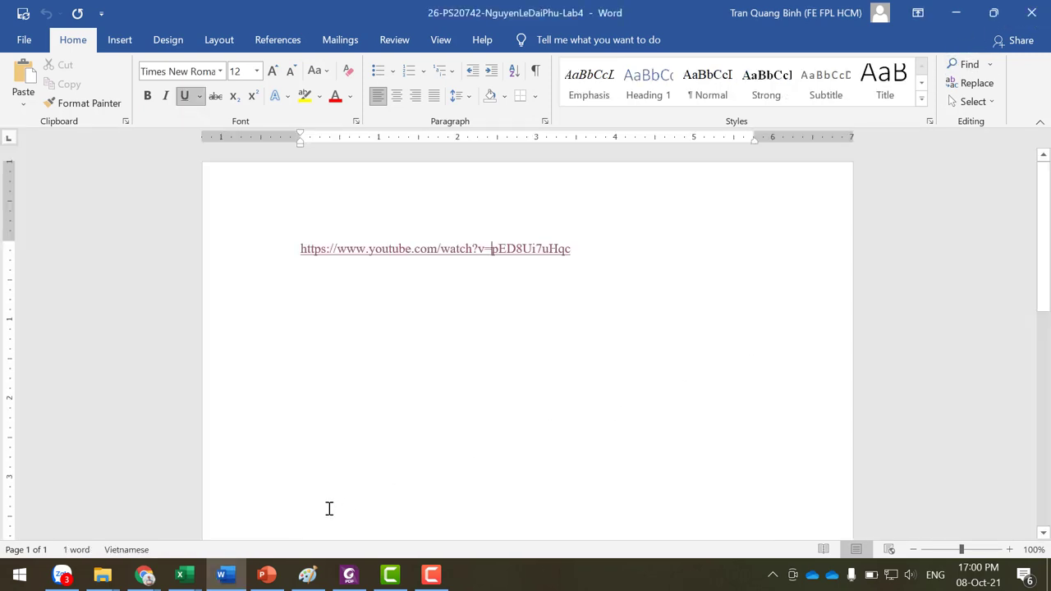
- Open the Thu Gui Sinh Vien - Dot 2 letter from _FPT and load its student data
mouse_move(101, 575)
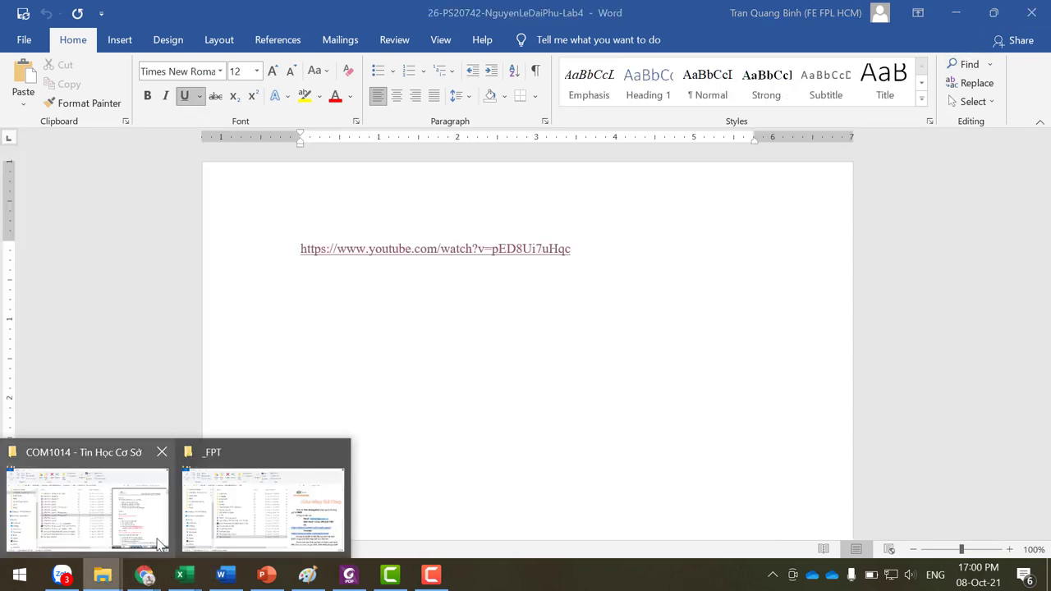
left_click(203, 513)
left_click(241, 447)
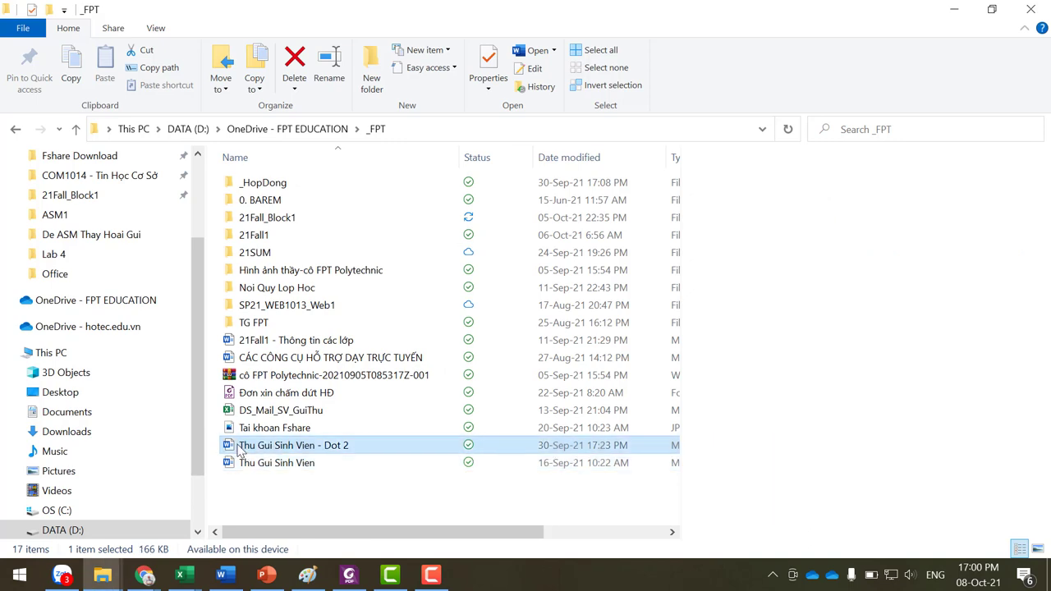
double_click(362, 447)
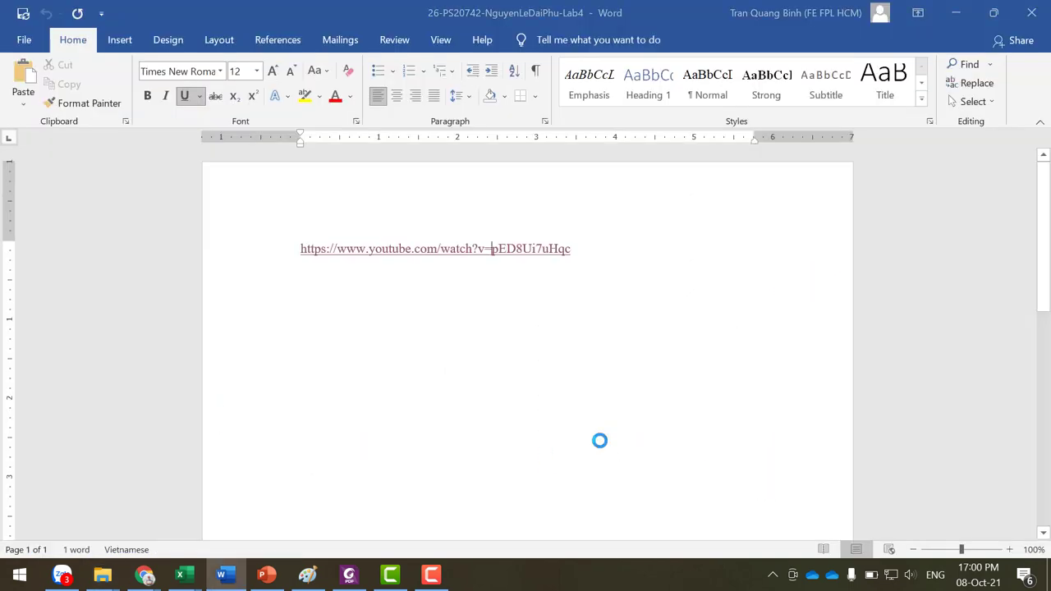
left_click(502, 351)
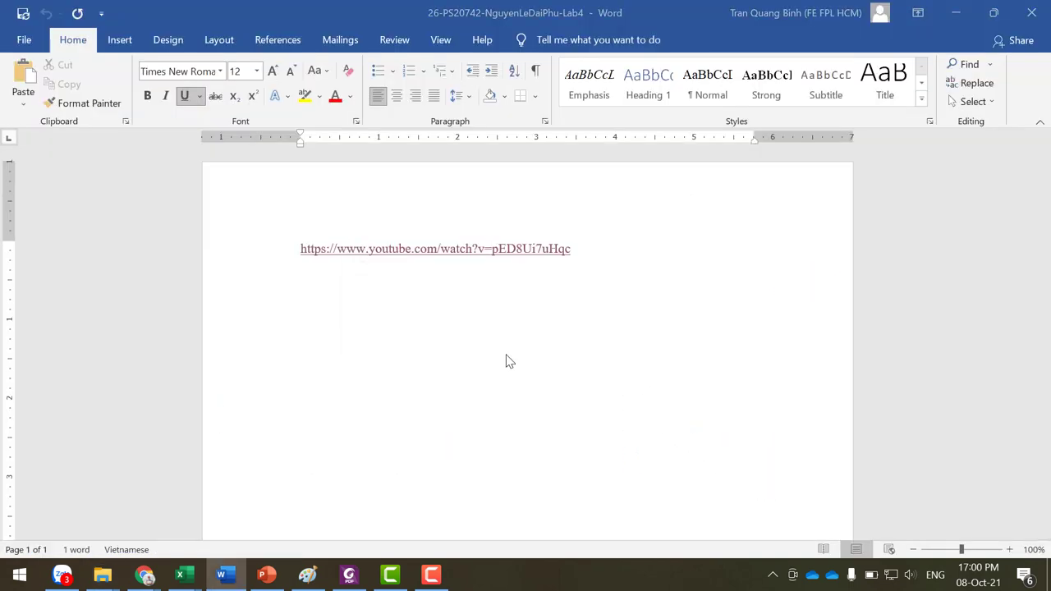
- Review the red class-code line, the Facebook, Zalo and Google Meet lines, and the greeting name
scroll(561, 428, "down", 3)
scroll(561, 428, "down", 2)
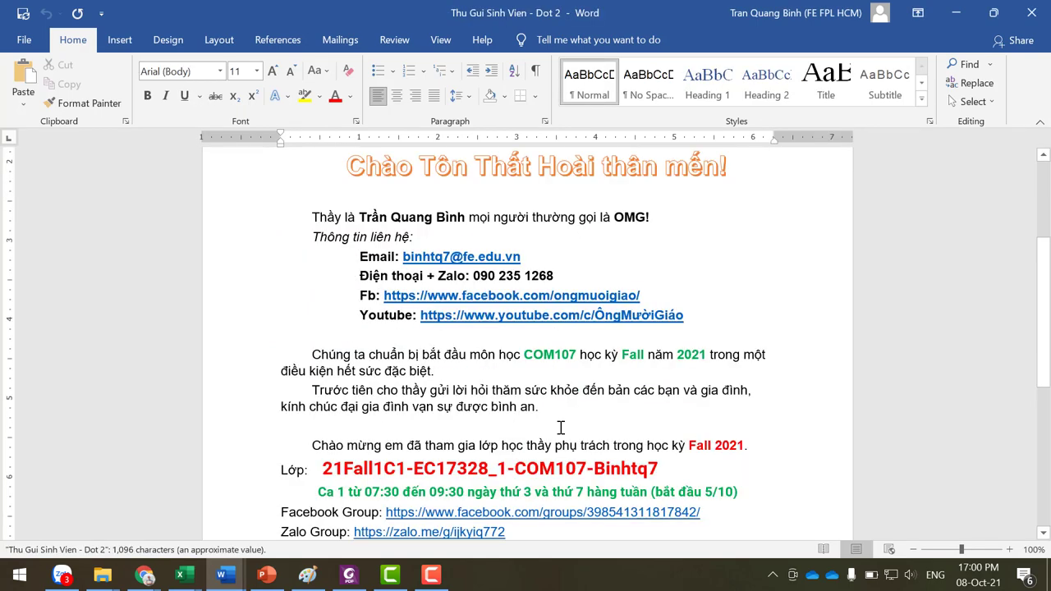
scroll(561, 427, "down", 2)
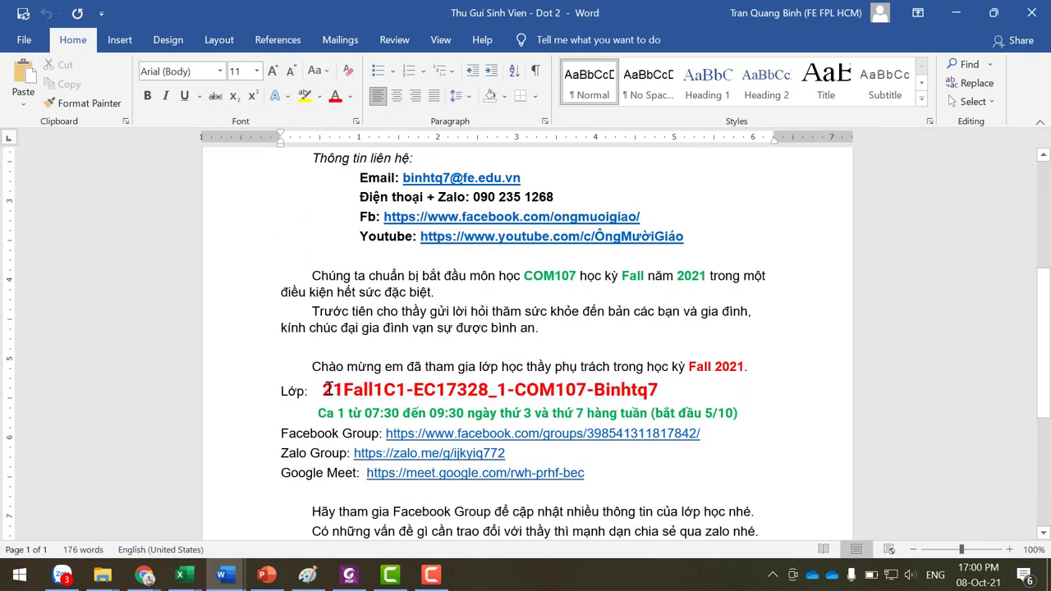
left_click_drag(327, 390, 659, 391)
left_click(328, 433)
left_click_drag(603, 472, 510, 434)
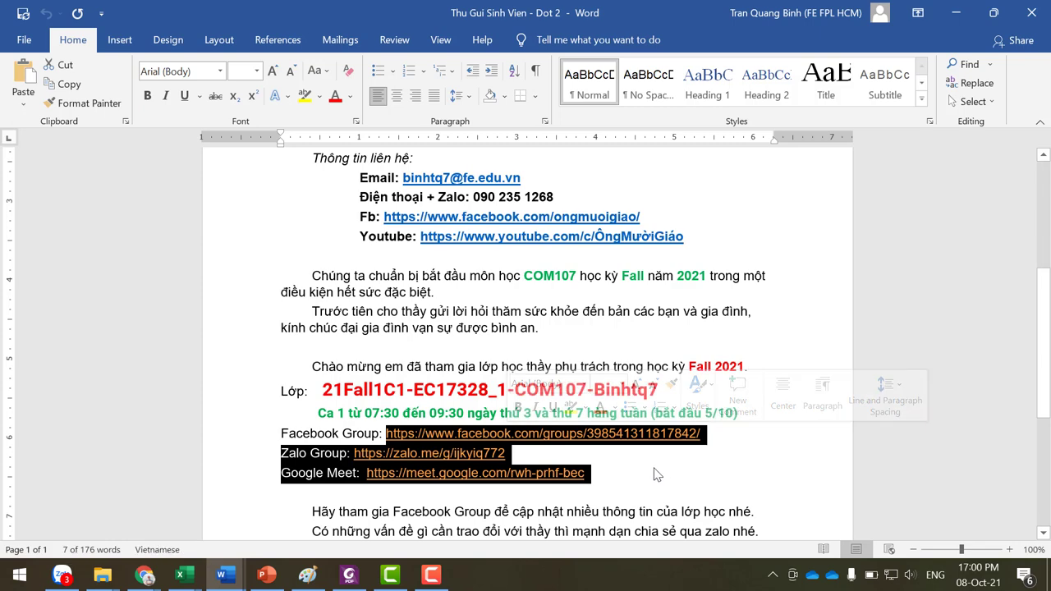
scroll(666, 376, "up", 3)
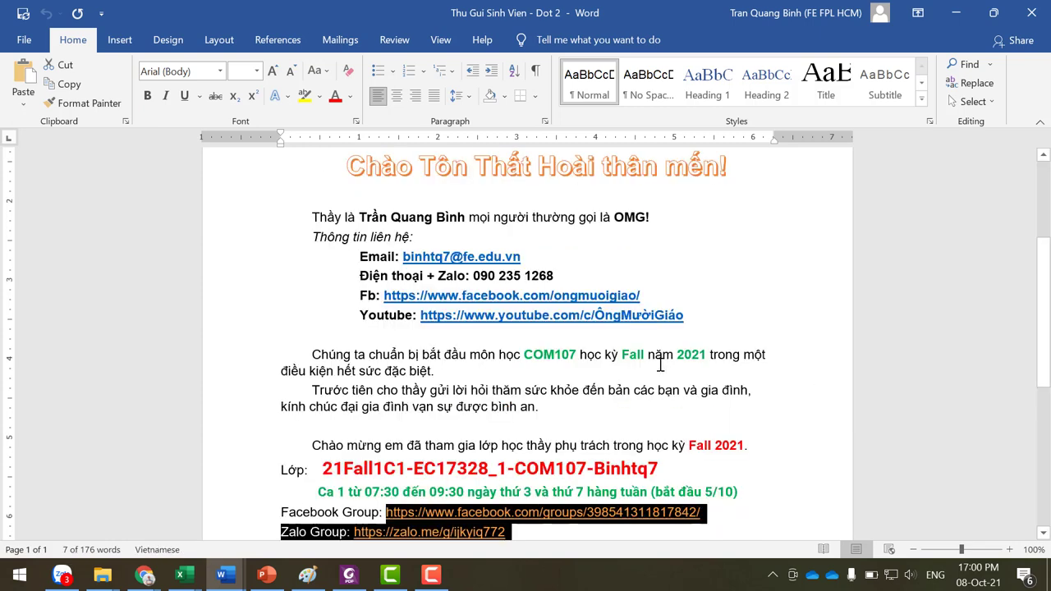
scroll(661, 365, "up", 1)
left_click_drag(419, 244, 594, 244)
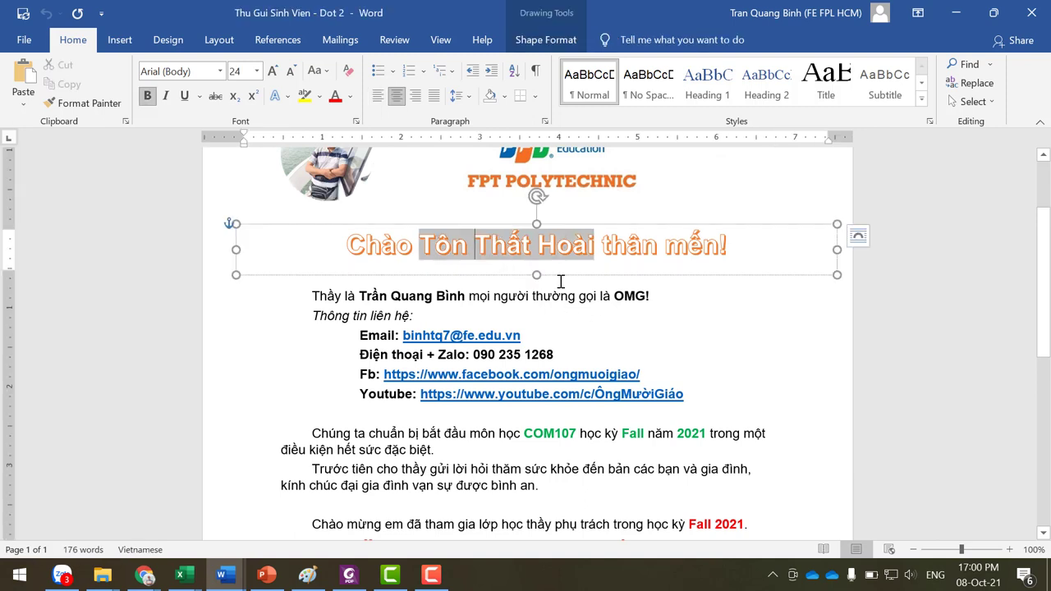
left_click(731, 315)
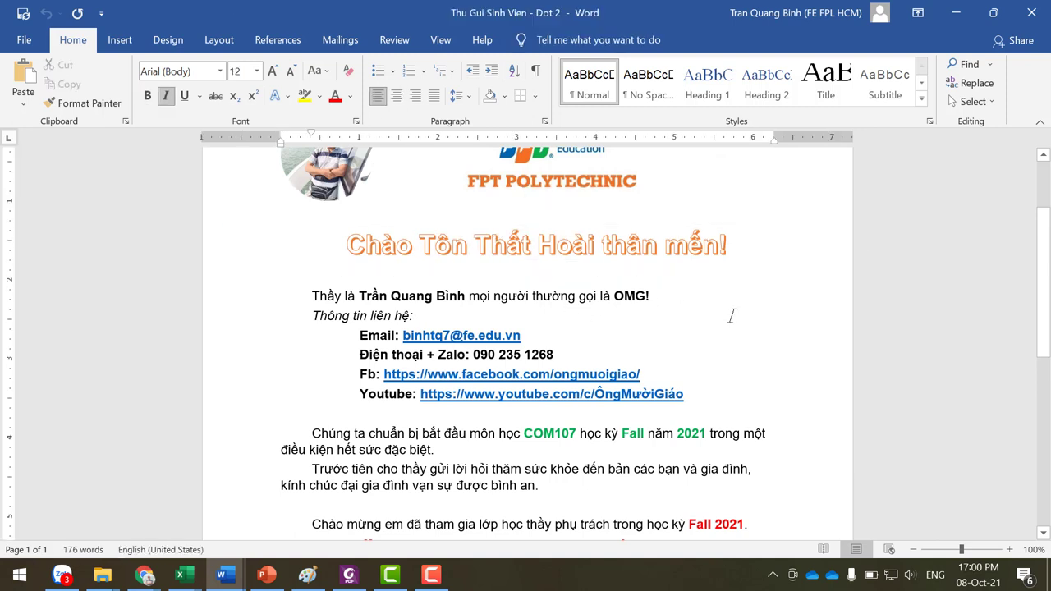
- Check the round header photo and the student name in the greeting title
scroll(730, 316, "up", 3)
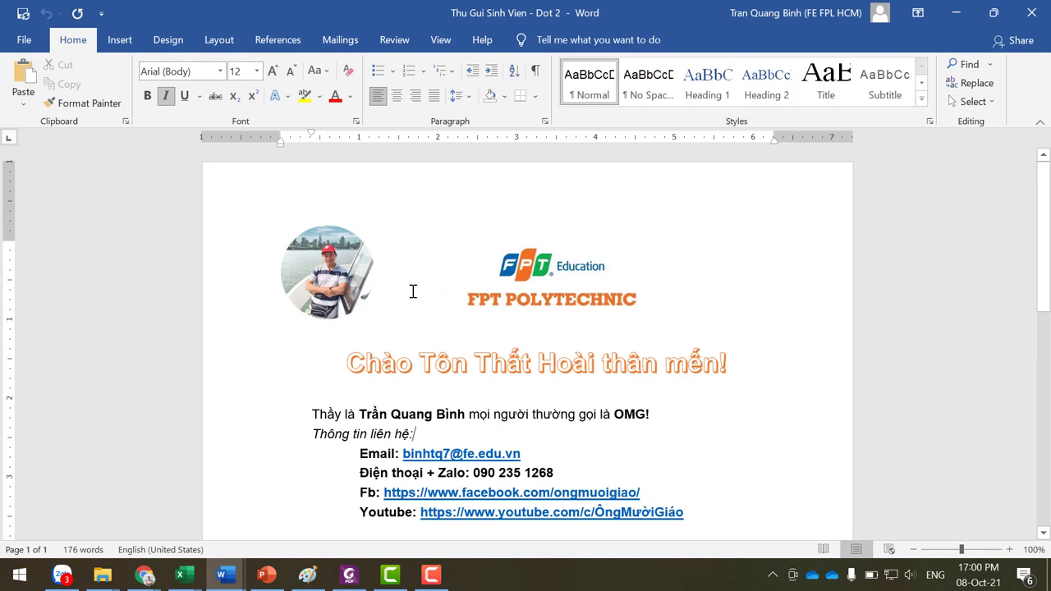
left_click(351, 279)
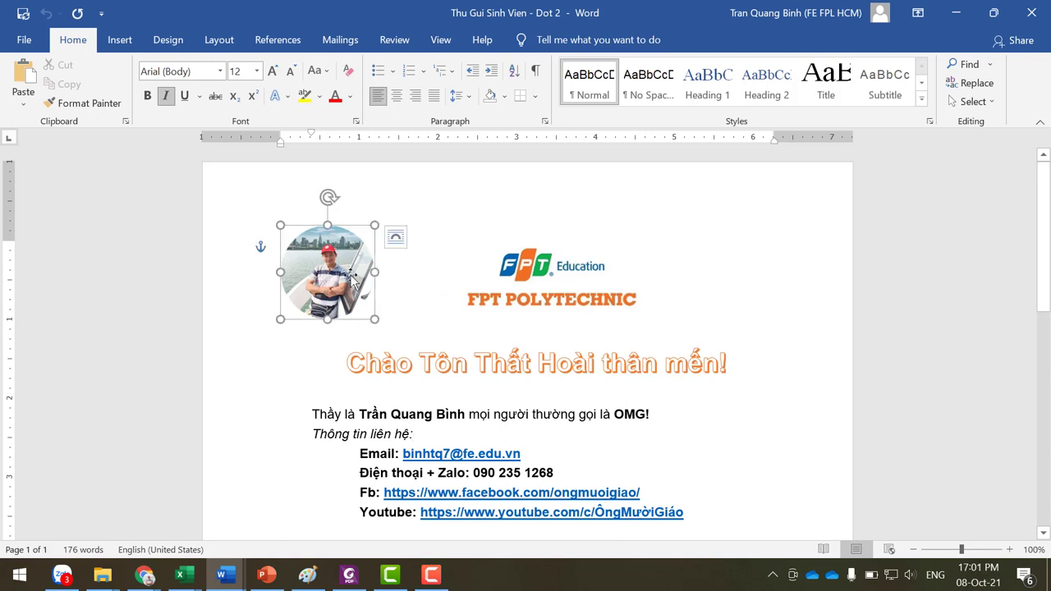
left_click(560, 293)
left_click(705, 298)
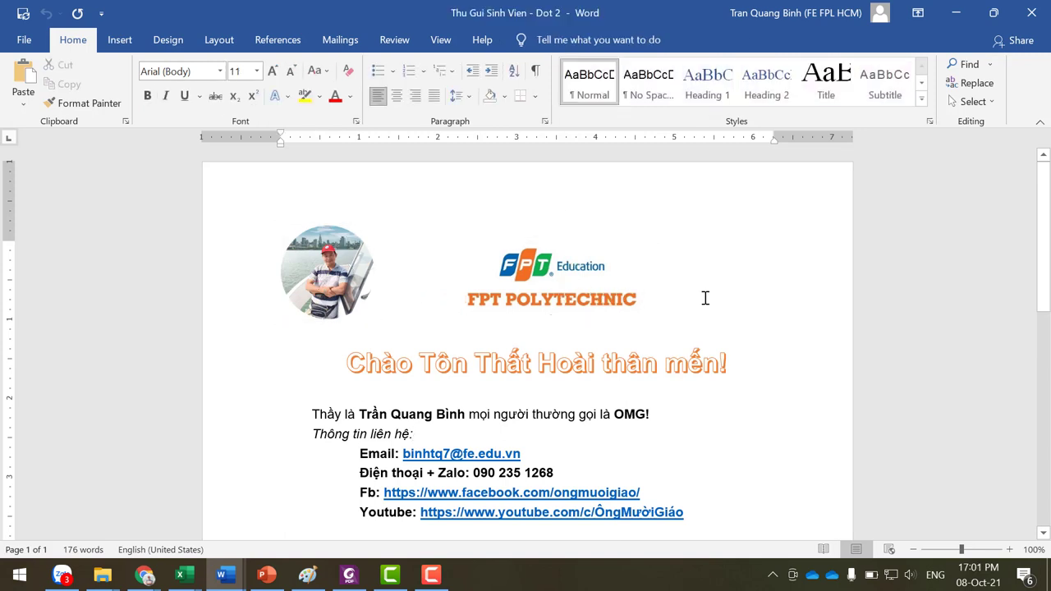
left_click(394, 365)
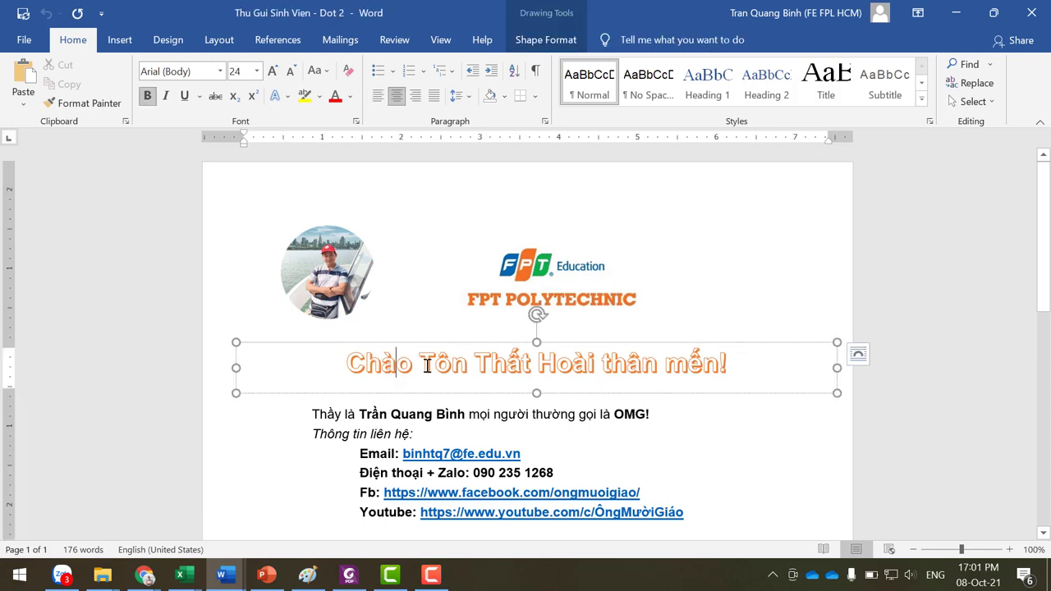
left_click_drag(420, 364, 593, 364)
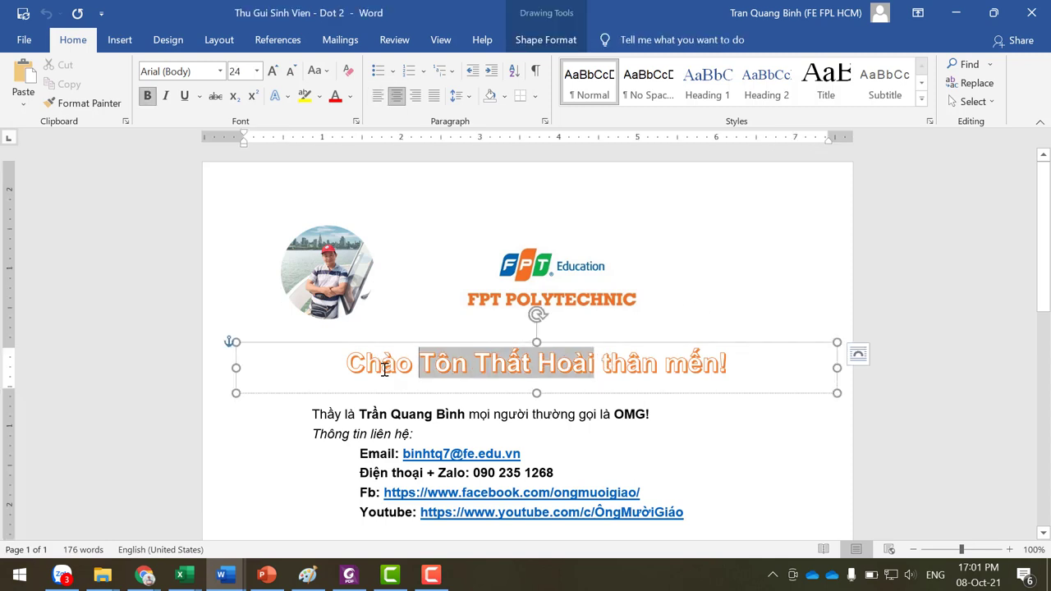
left_click(625, 364)
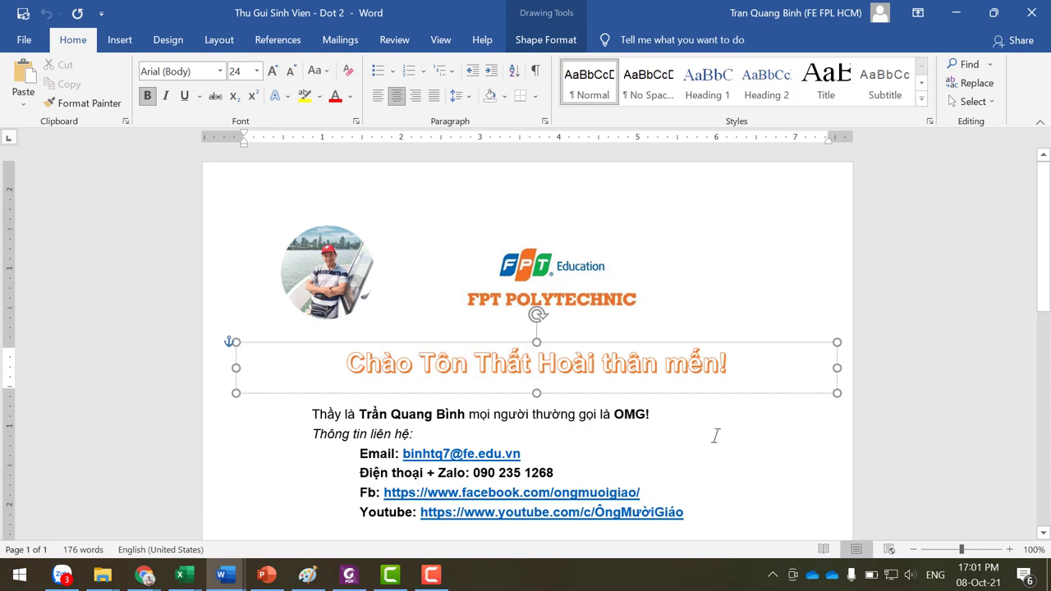
scroll(715, 435, "down", 2)
left_click(648, 414)
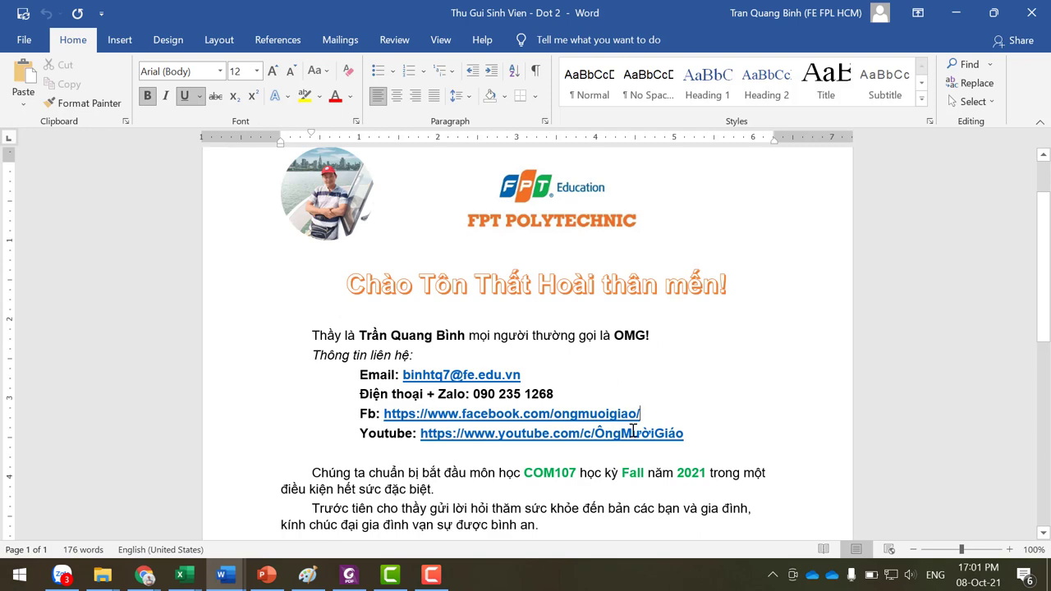
- Inspect the class code and green schedule line formatting and the Facebook, Zalo and Google Meet links
scroll(631, 429, "down", 1)
scroll(644, 443, "down", 2)
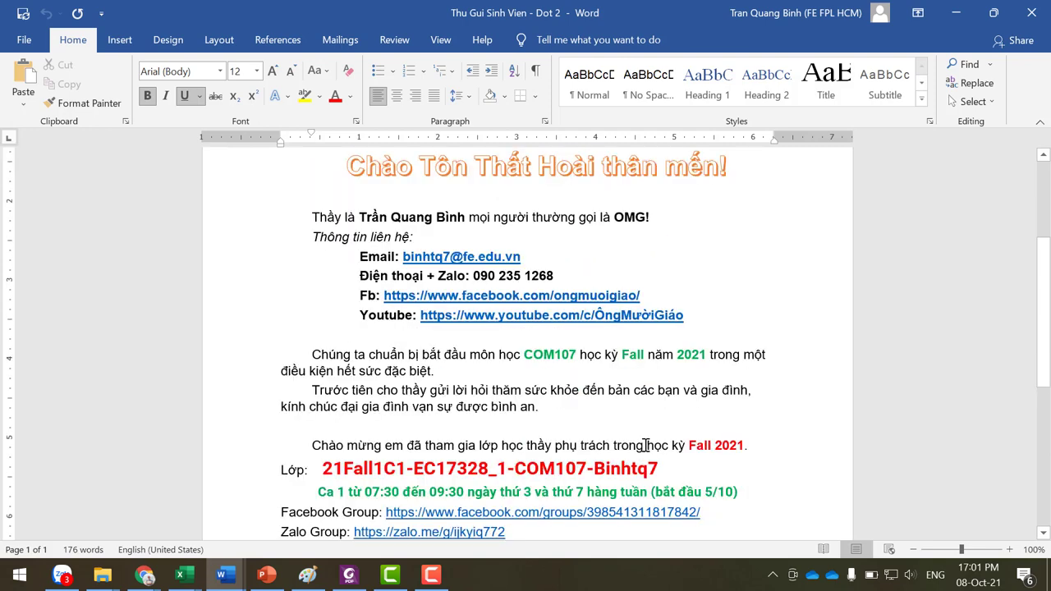
left_click(639, 473)
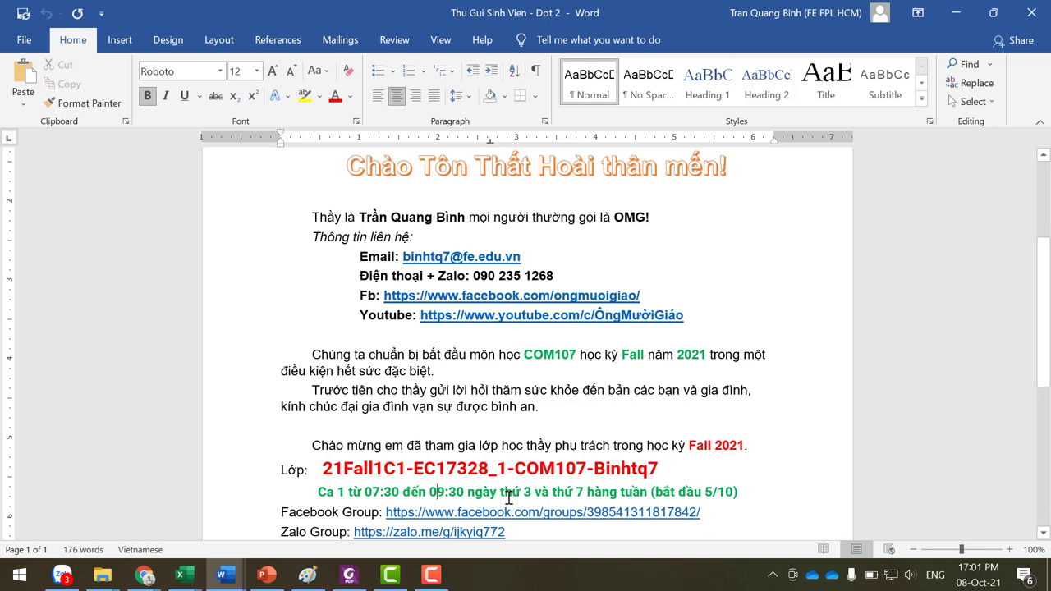
left_click(434, 492)
scroll(435, 491, "down", 2)
left_click(426, 433)
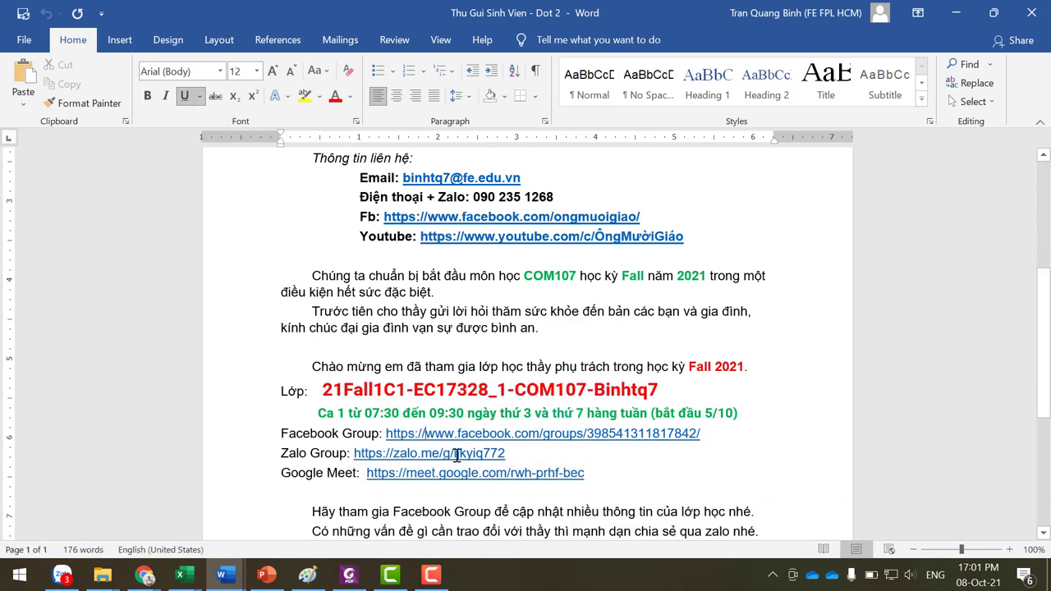
left_click(426, 452)
left_click(436, 473)
scroll(783, 473, "up", 2)
scroll(782, 471, "up", 2)
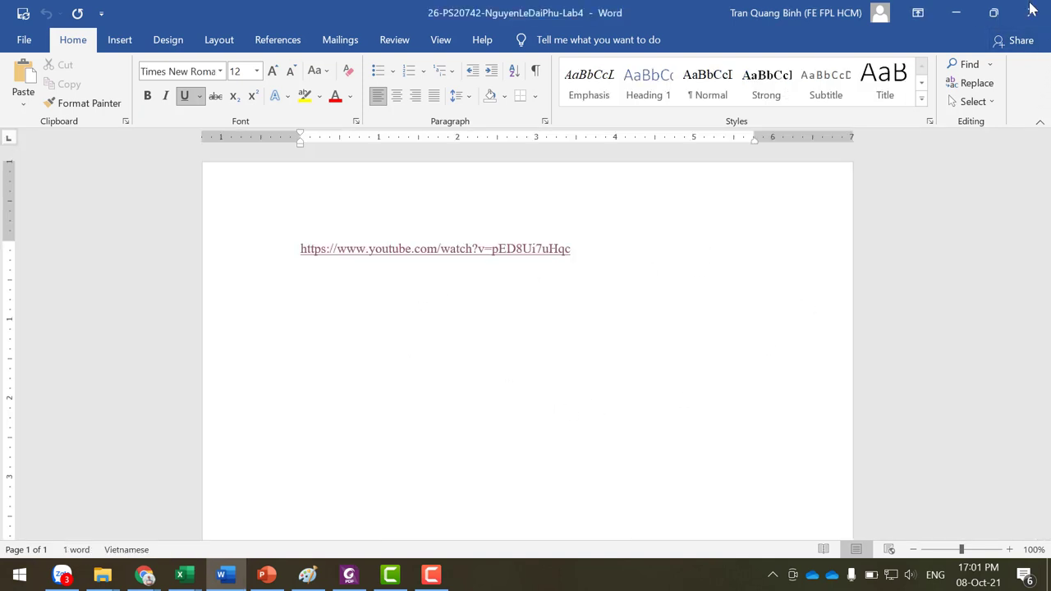
- Close Word and rename the copied letter to 'Thu Gui Sinh Vien - Test'
left_click(1031, 12)
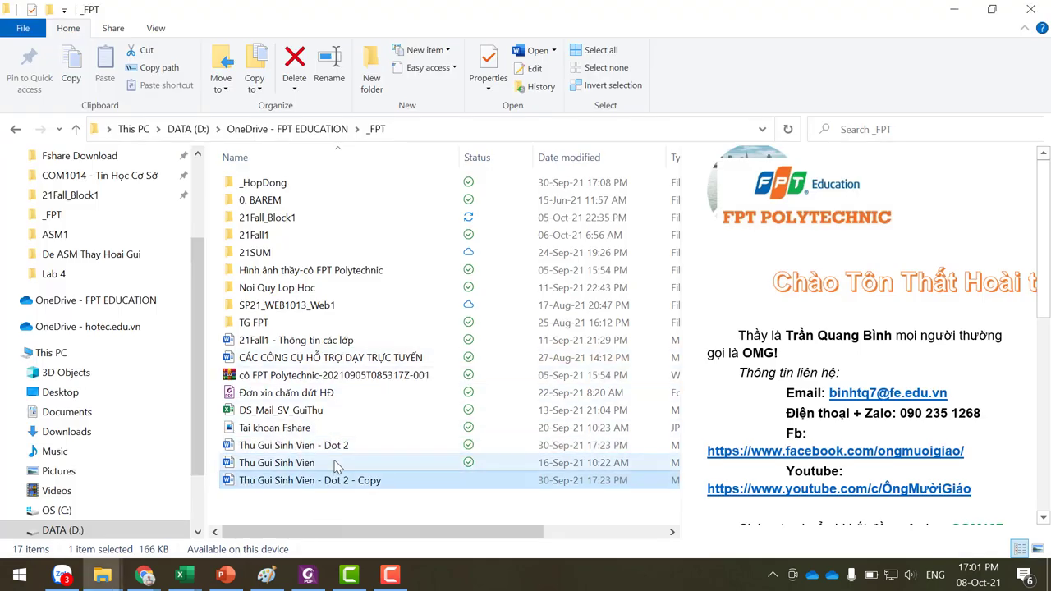
left_click(329, 482)
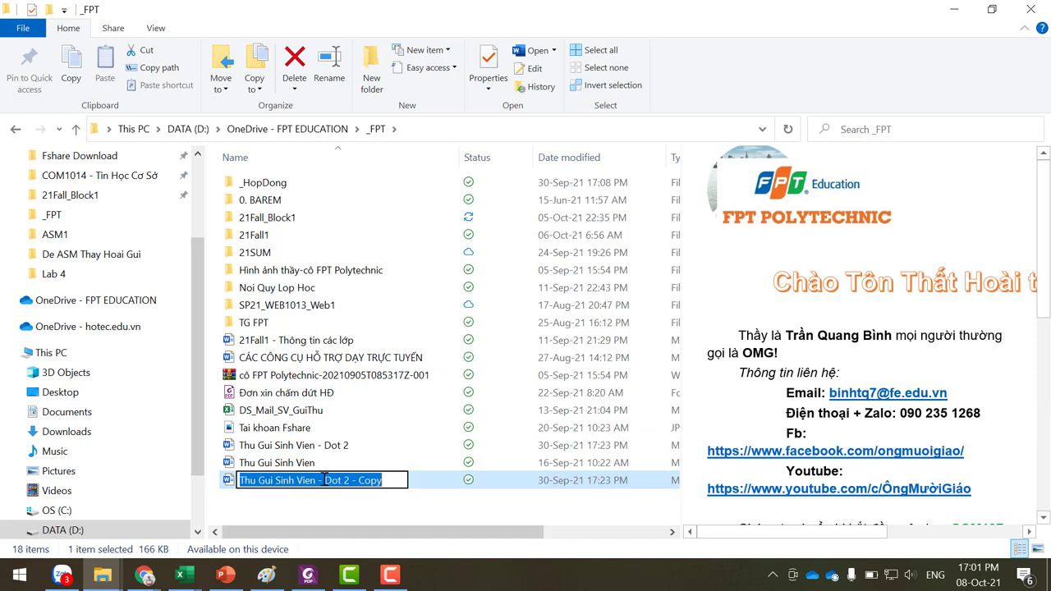
left_click(567, 475)
left_click(327, 446)
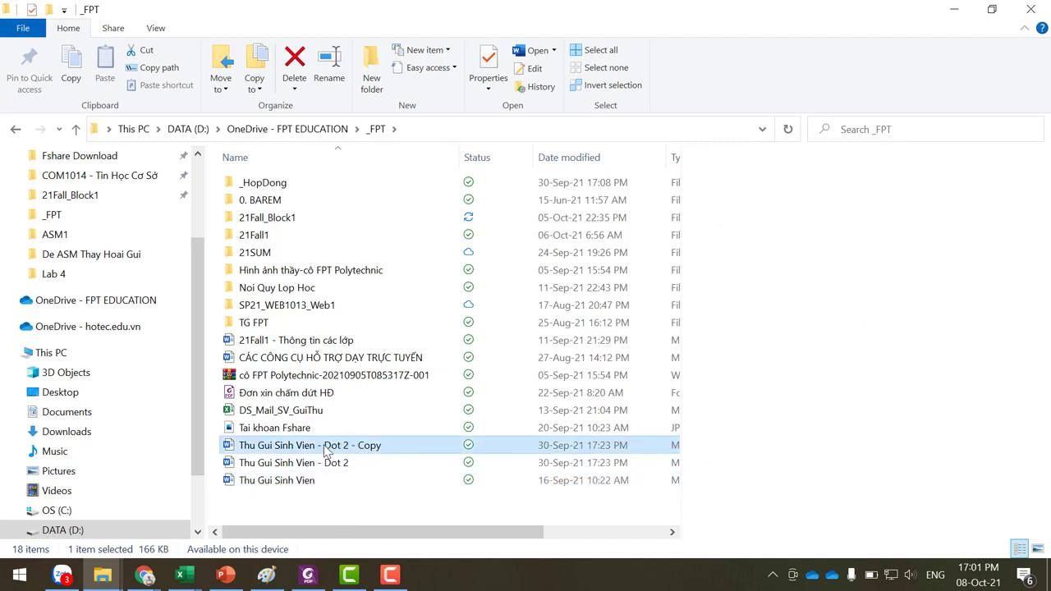
left_click(327, 448)
left_click(325, 445)
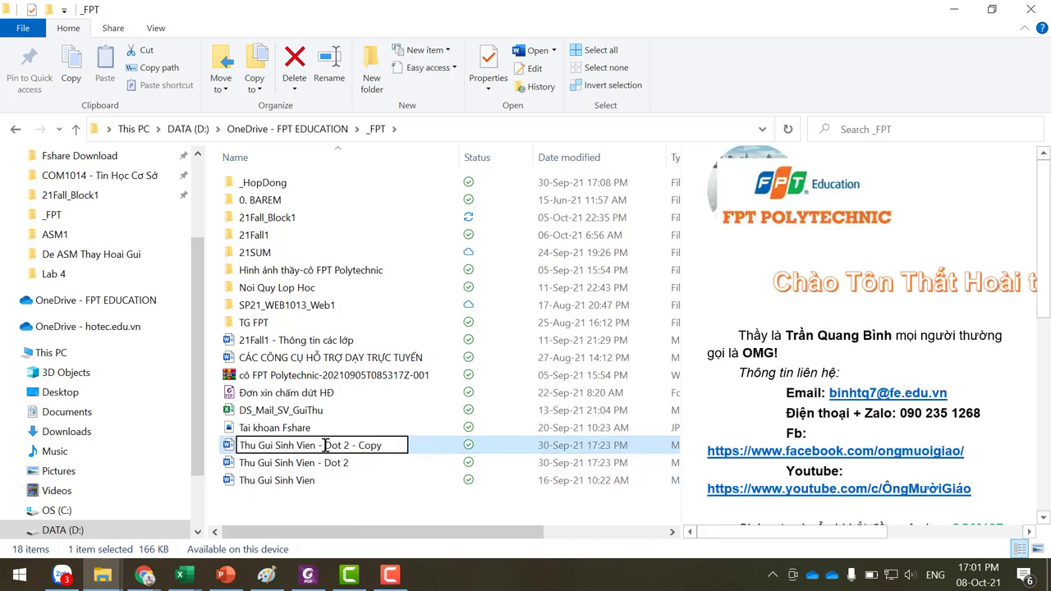
left_click(396, 444, "shift")
type("Tes")
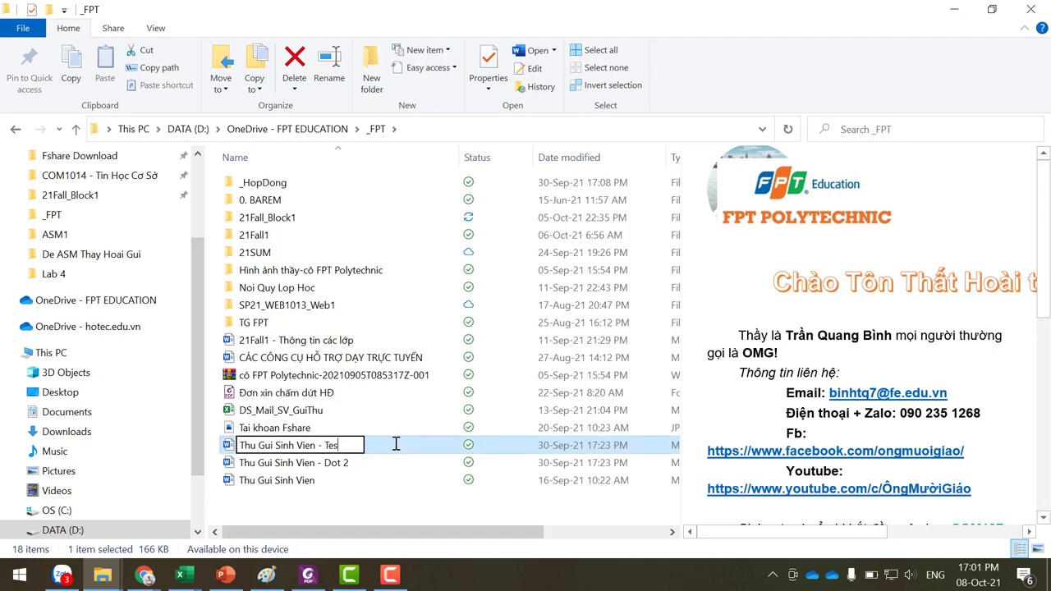
type("t")
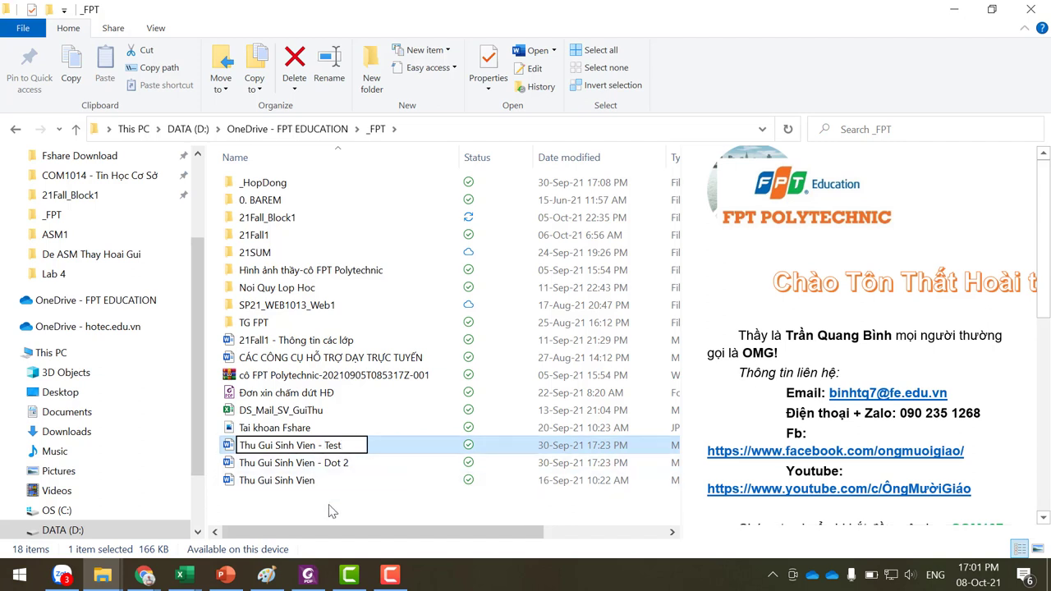
key("Return")
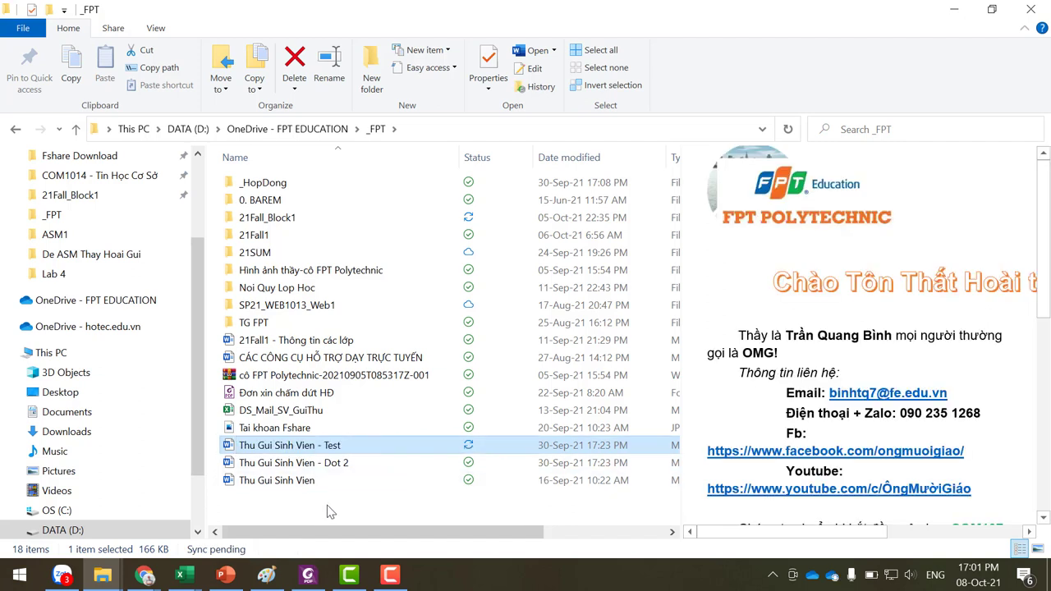
- Open Thu Gui Sinh Vien - Test in Word and accept its Sheet1$ student data query
mouse_move(328, 504)
left_mouse_down()
mouse_move(321, 485)
mouse_move(347, 512)
left_mouse_up()
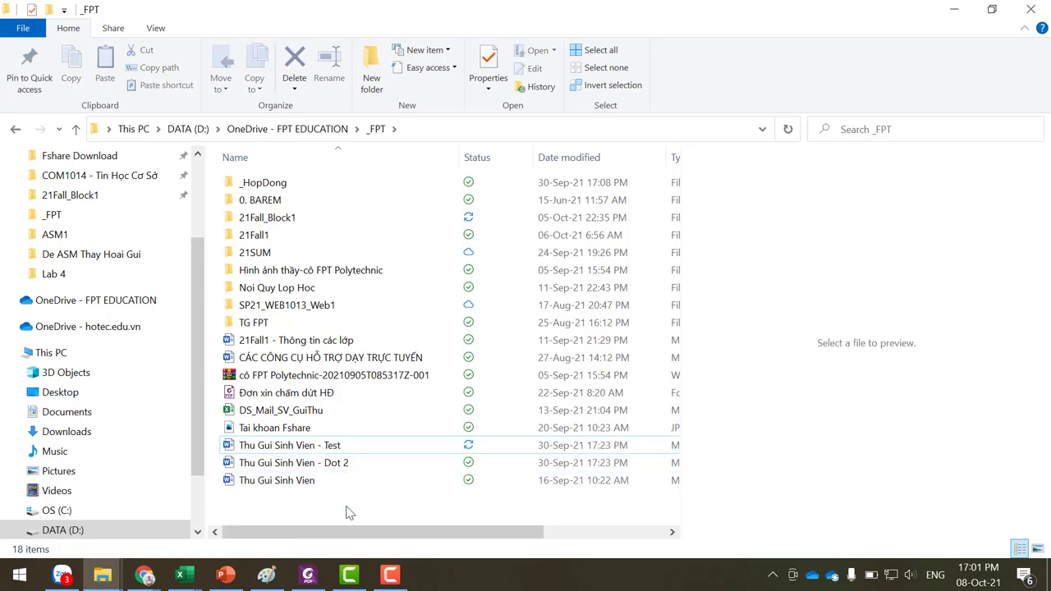
left_click(308, 451)
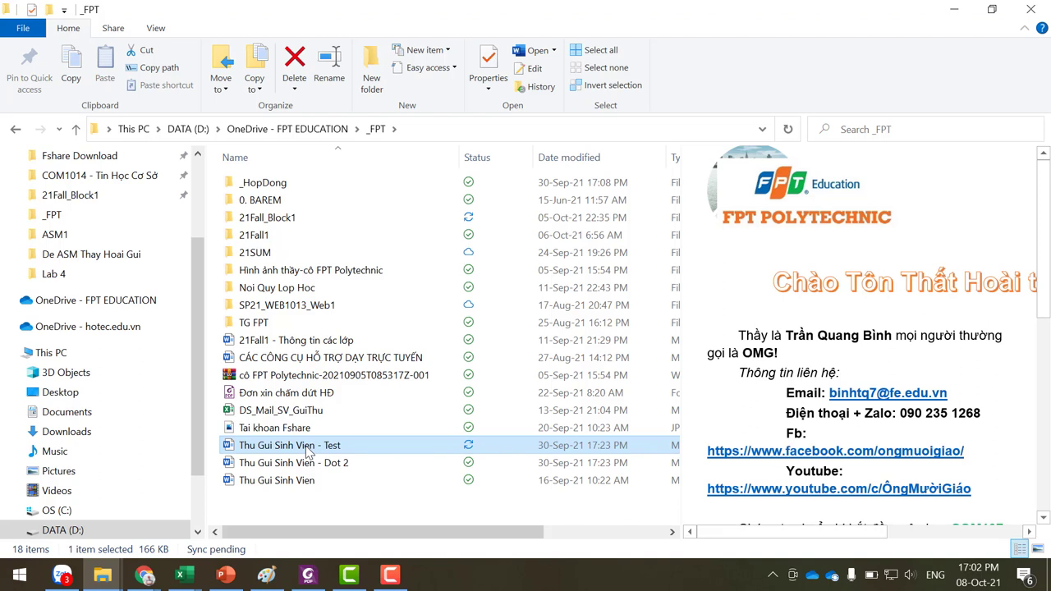
double_click(308, 451)
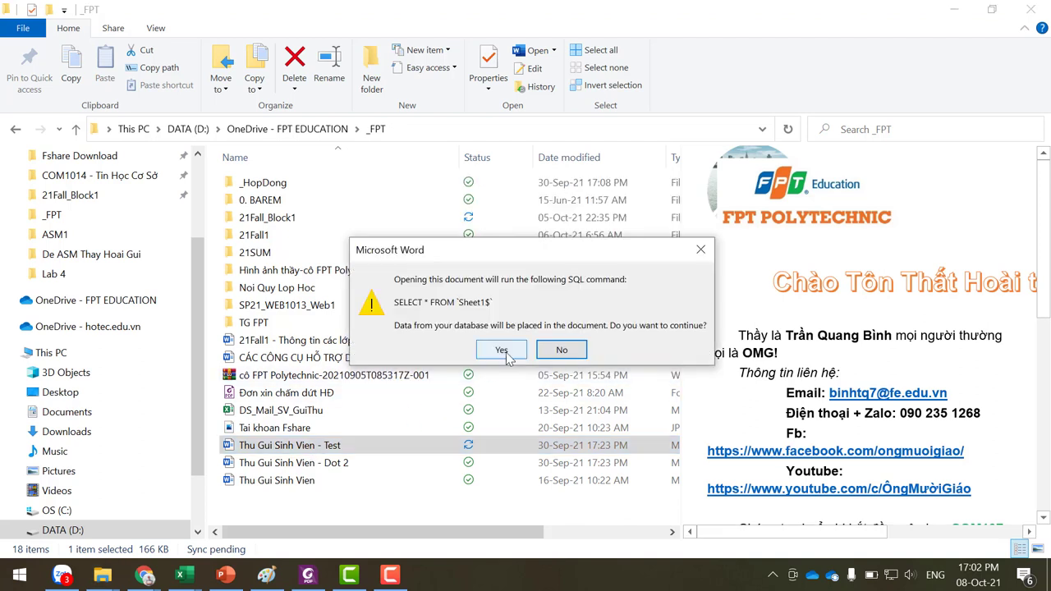
left_click(503, 351)
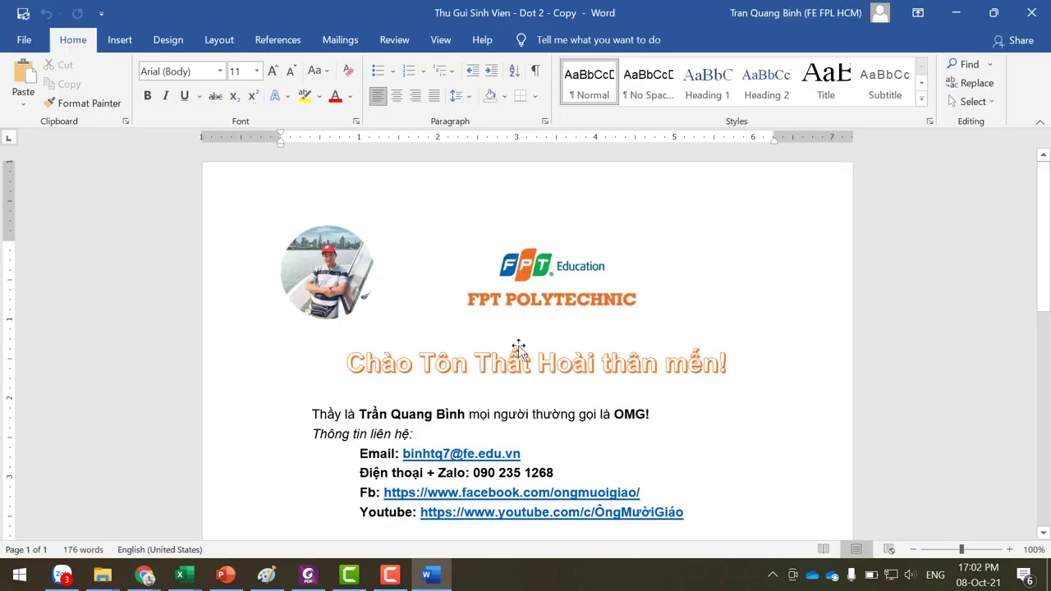
left_click(519, 353)
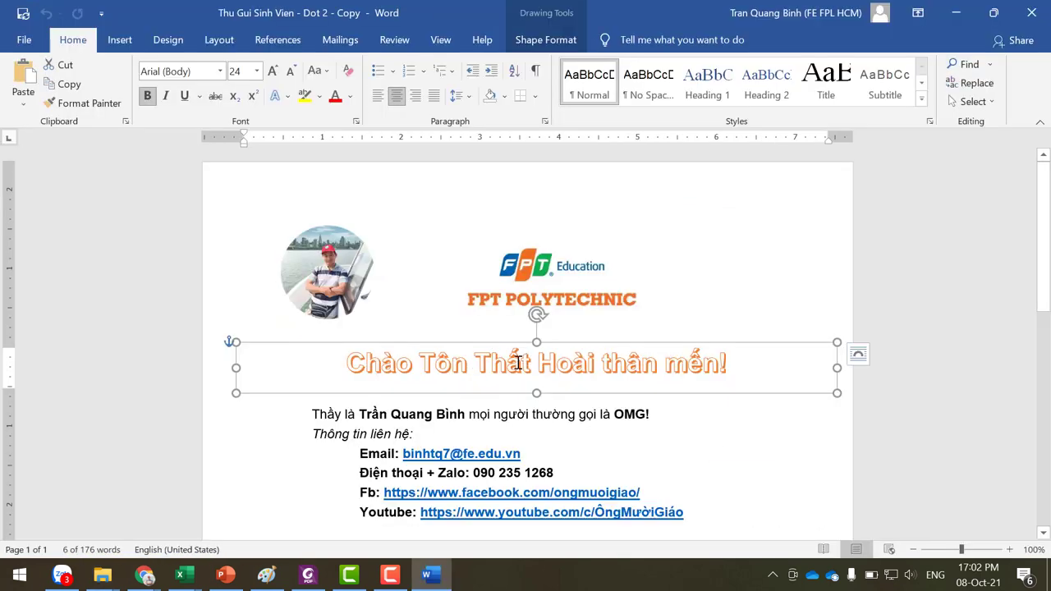
left_click_drag(421, 362, 593, 362)
scroll(517, 361, "down", 3)
scroll(517, 361, "down", 6)
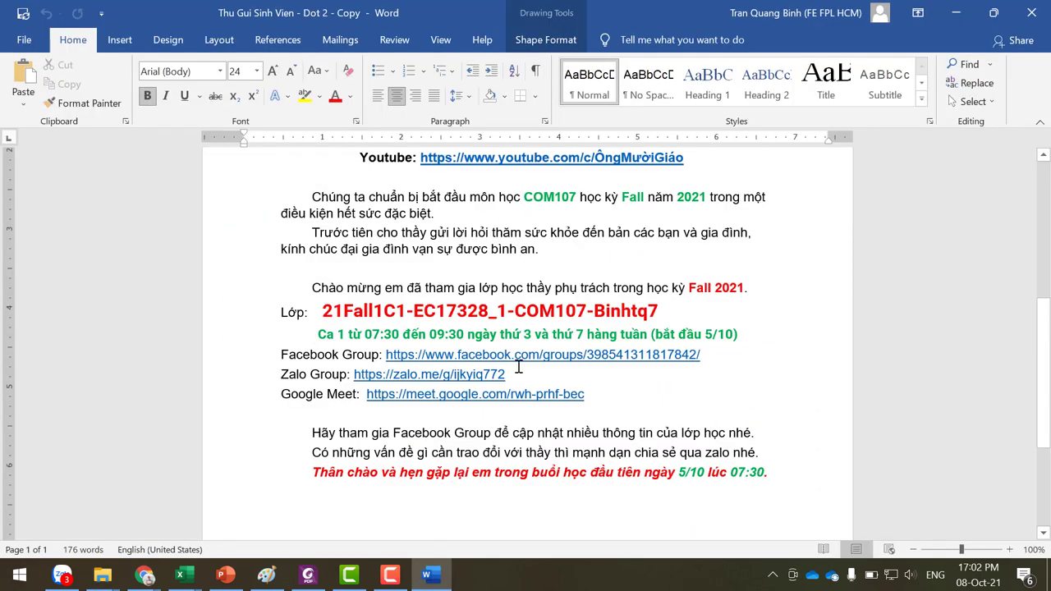
left_click(430, 312)
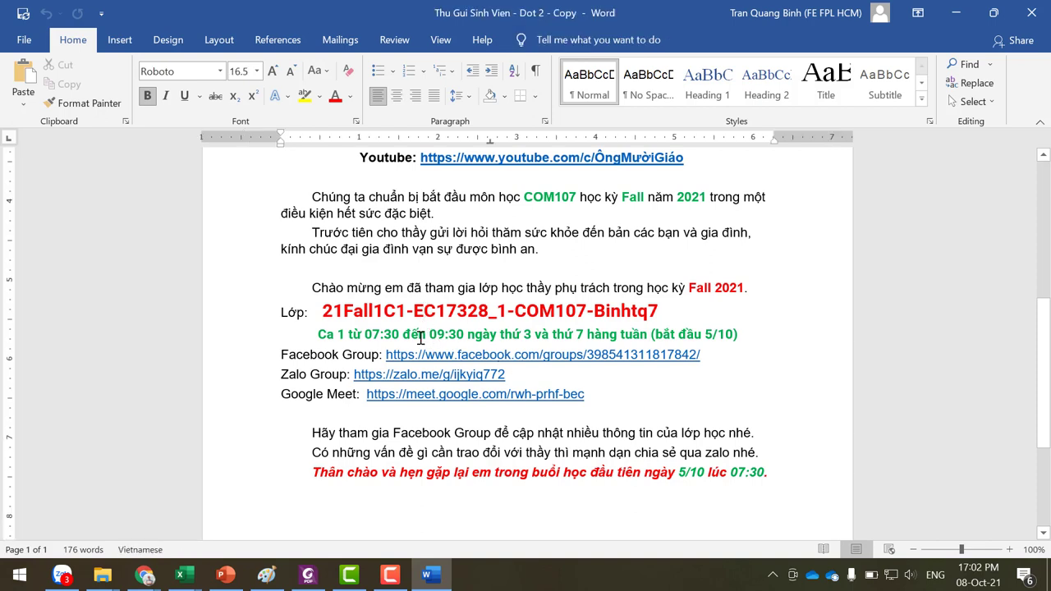
left_click(420, 336)
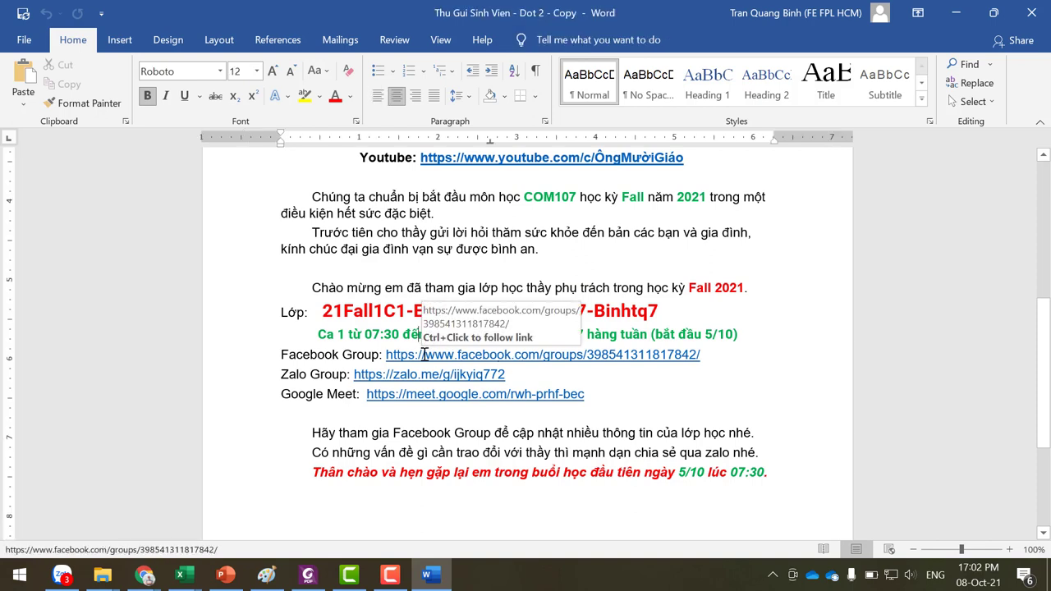
left_click(423, 354)
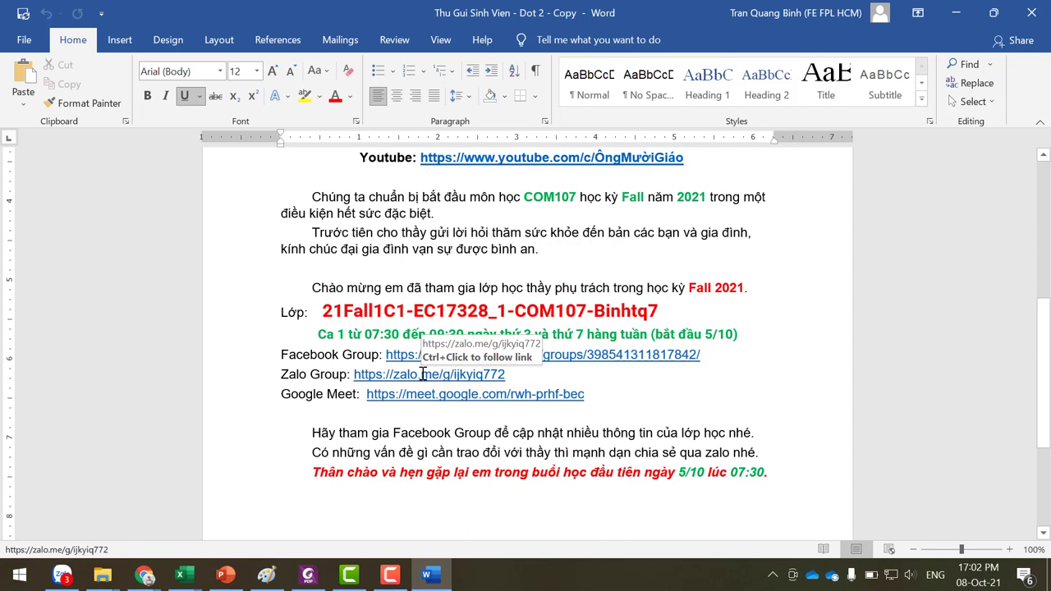
left_click(424, 394)
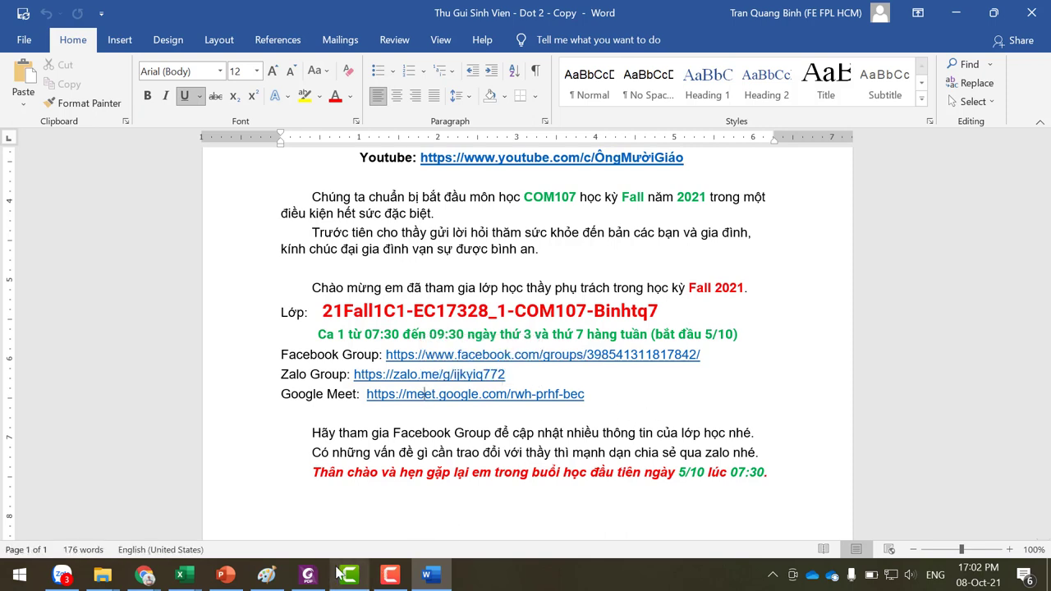
mouse_move(439, 580)
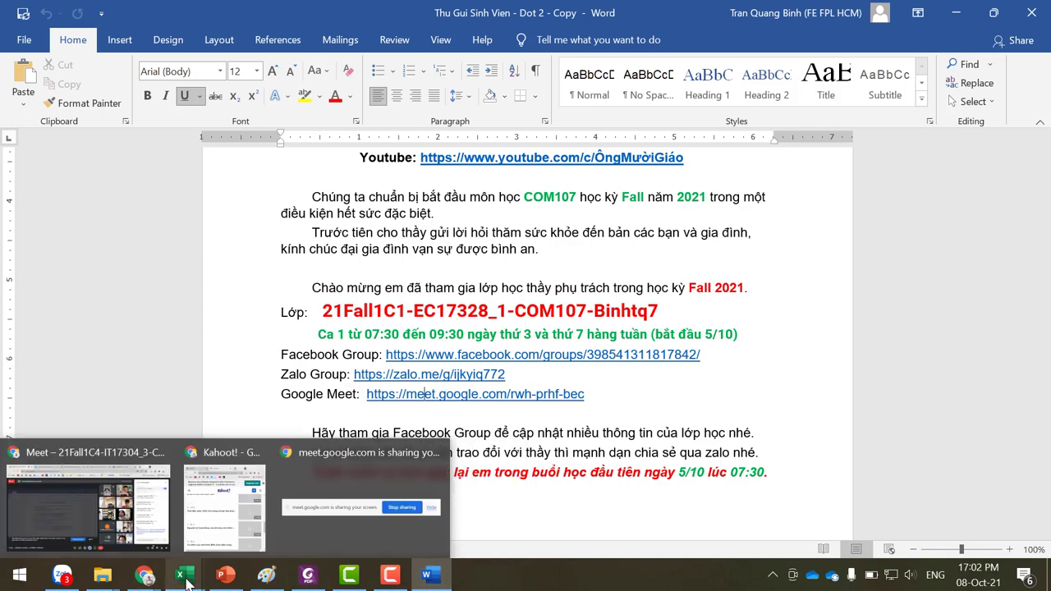
mouse_move(182, 575)
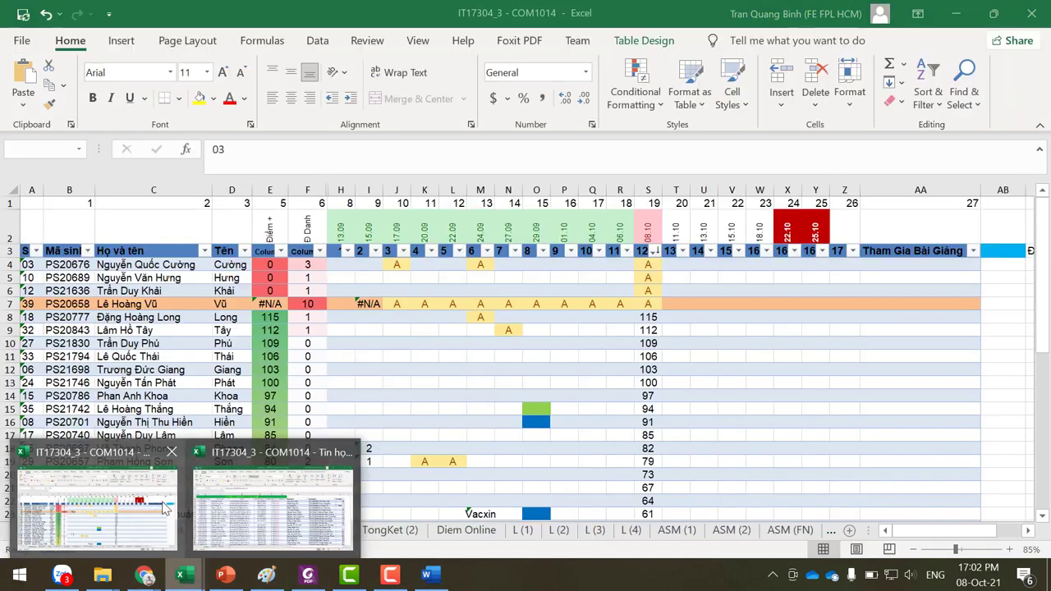
- Copy the student numbers, IDs, full names and emails in A2:D42 of the attendance sheet
left_click(236, 480)
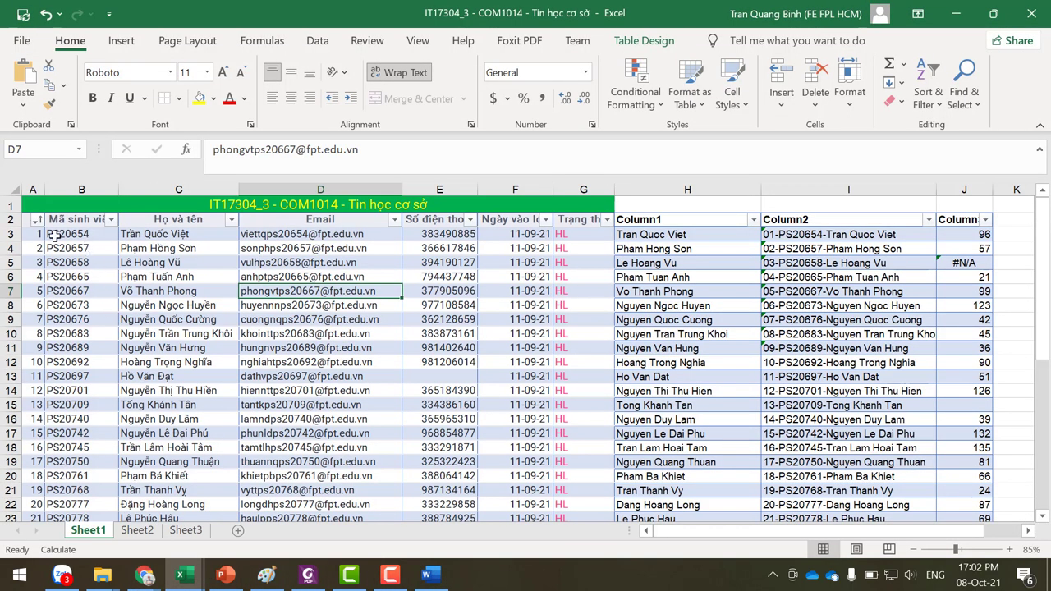
left_click(29, 236)
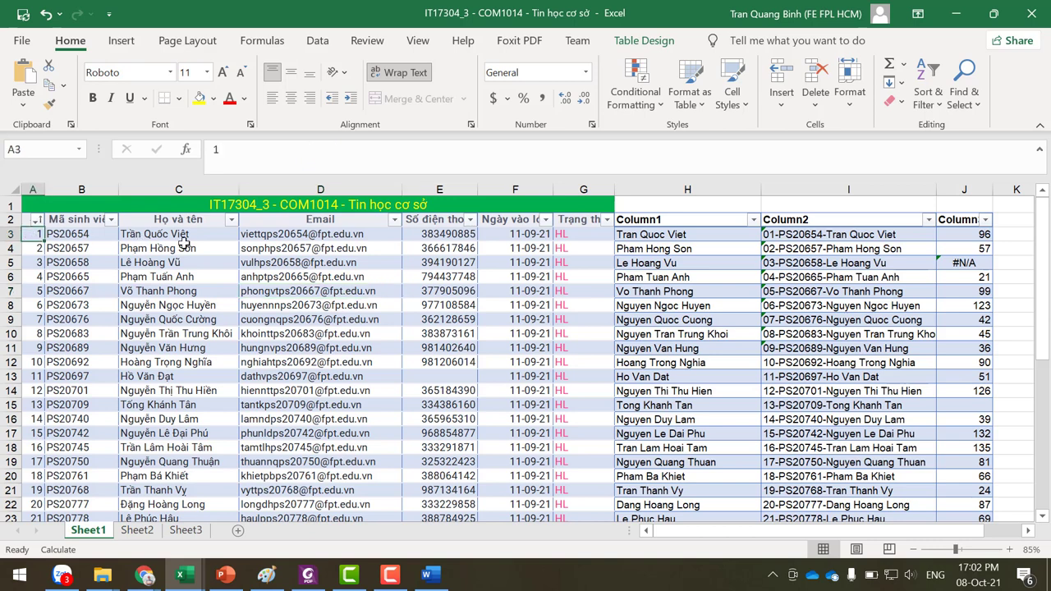
left_click(28, 220)
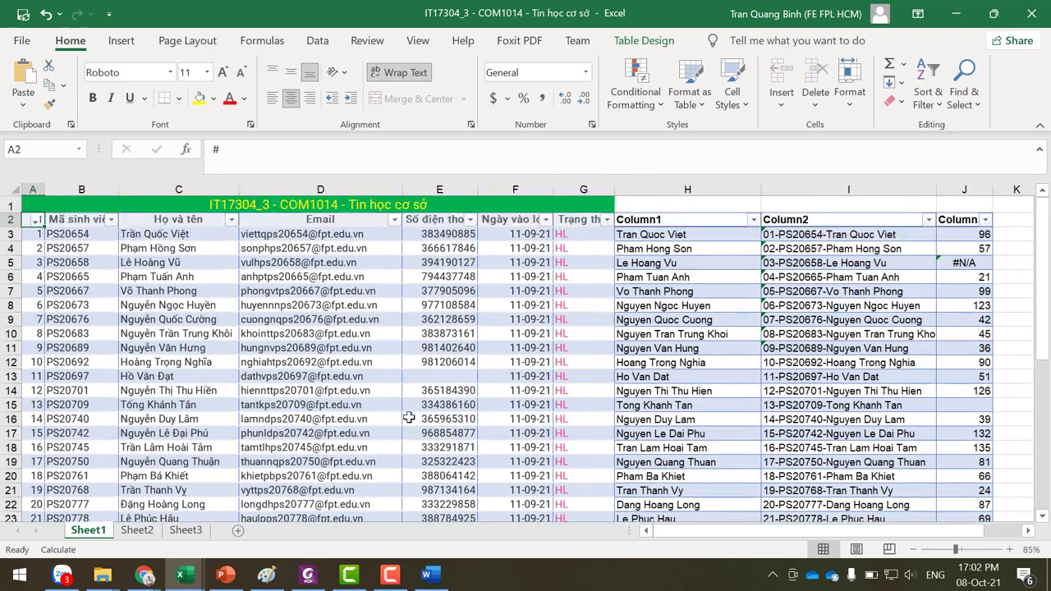
scroll(406, 414, "down", 2)
scroll(402, 443, "up", 2)
scroll(362, 492, "down", 1)
scroll(361, 493, "down", 4)
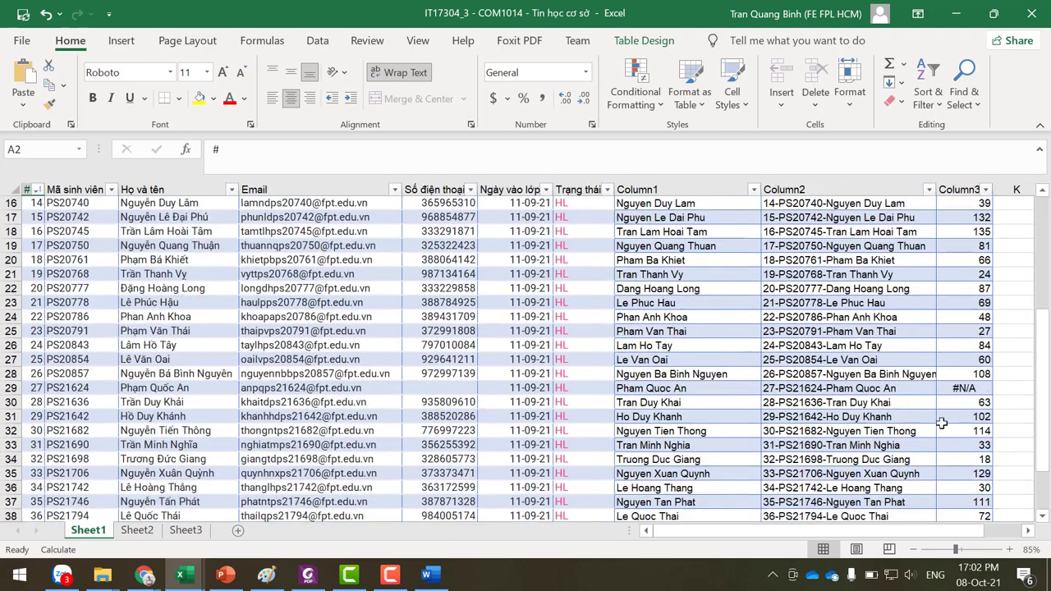
left_click_drag(1047, 426, 1047, 464)
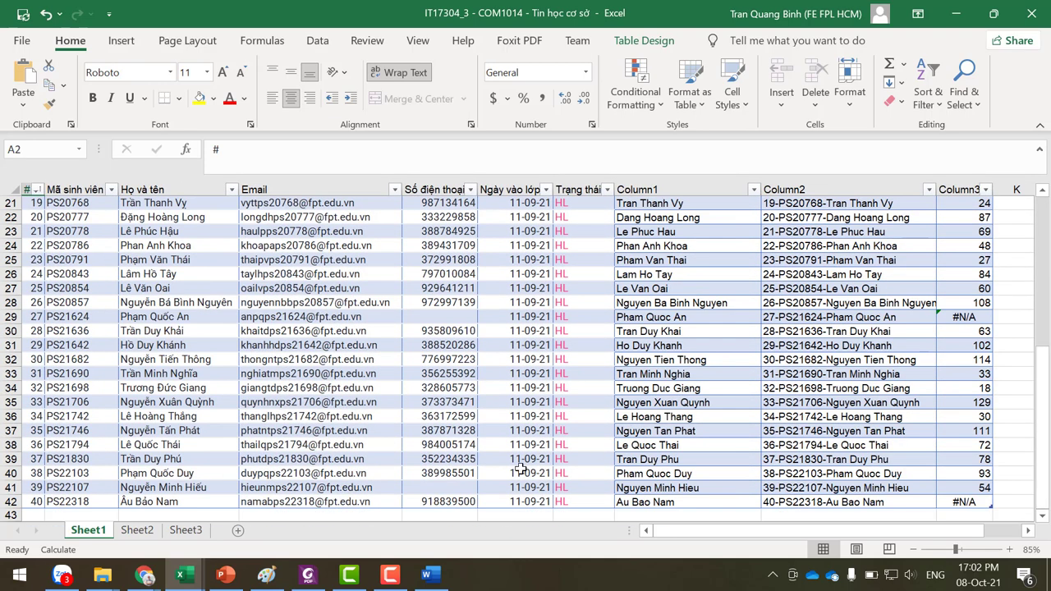
left_click(317, 499, "shift")
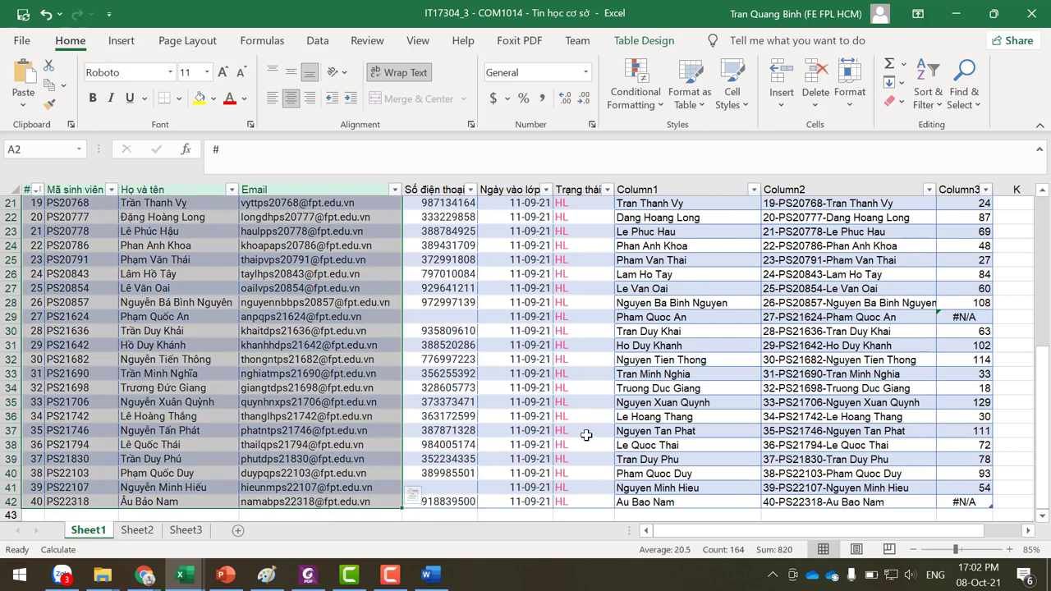
key("ctrl+c")
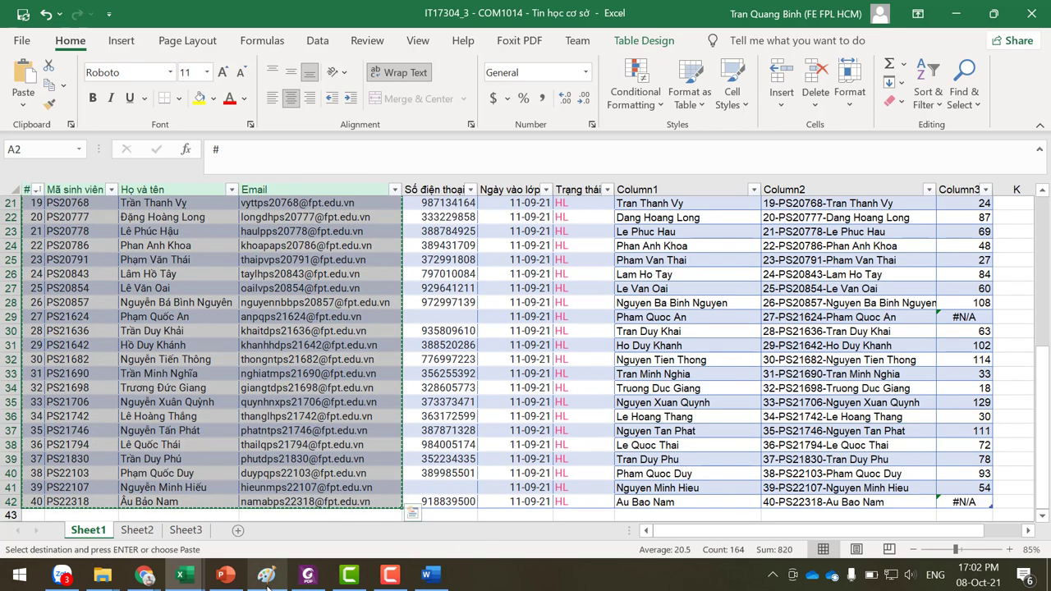
- Paste the student list into A1 of Book1 and autofit columns A to D
left_click(315, 492)
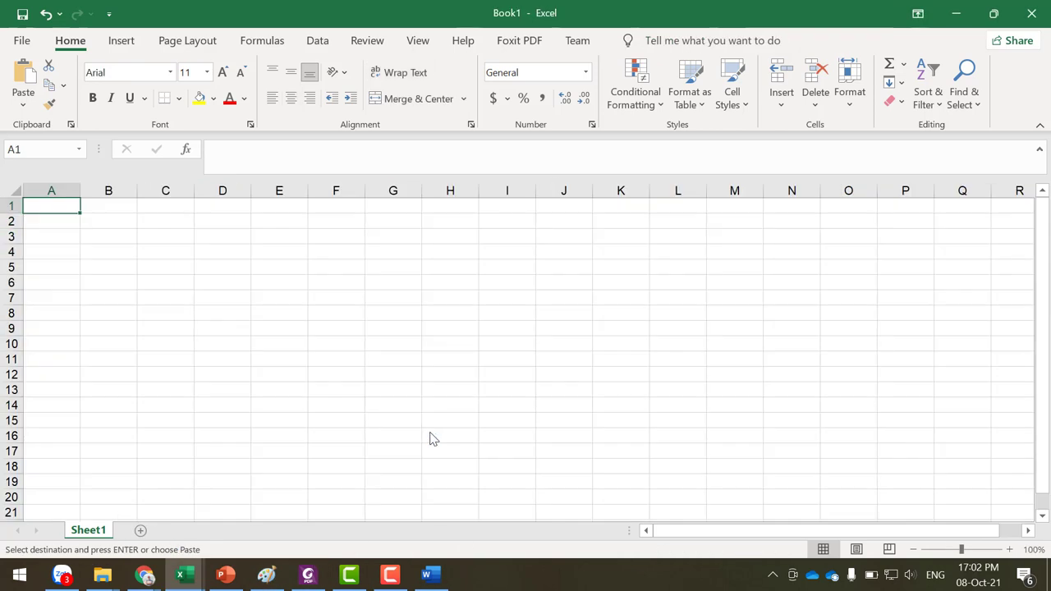
right_click(50, 206)
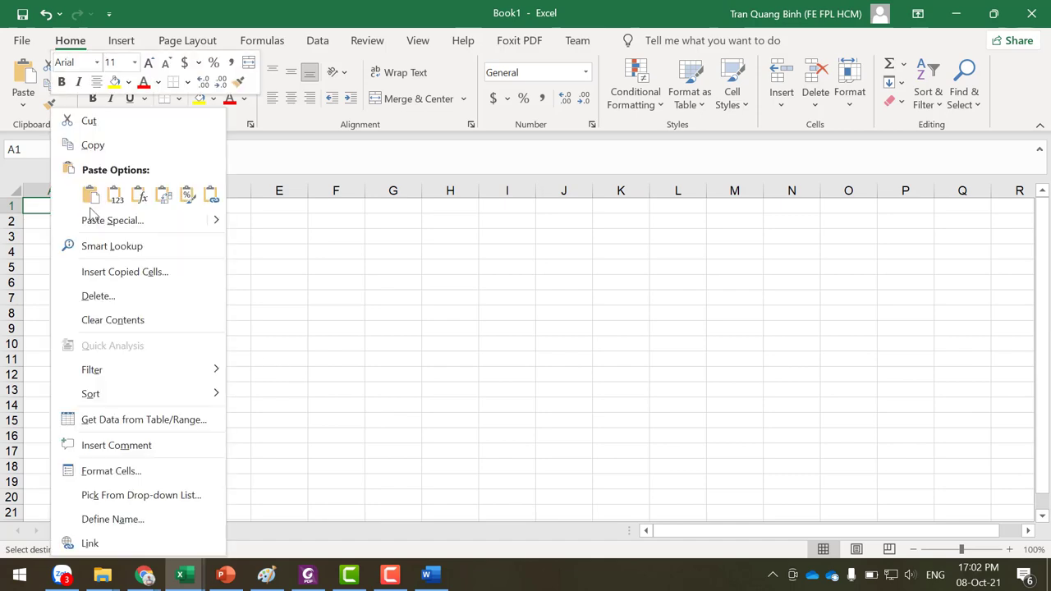
left_click(91, 195)
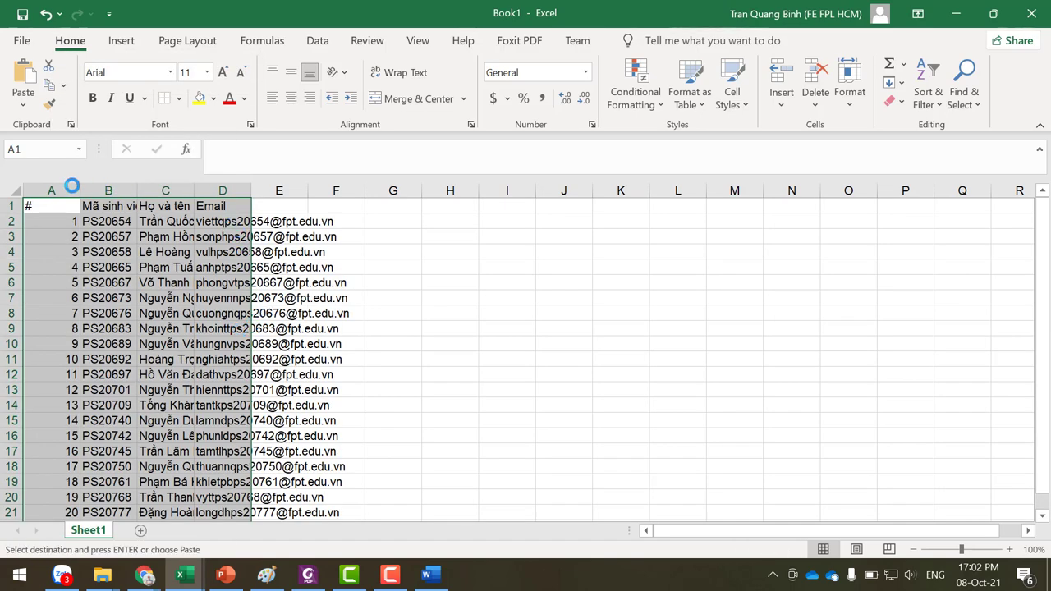
left_click_drag(52, 185, 219, 188)
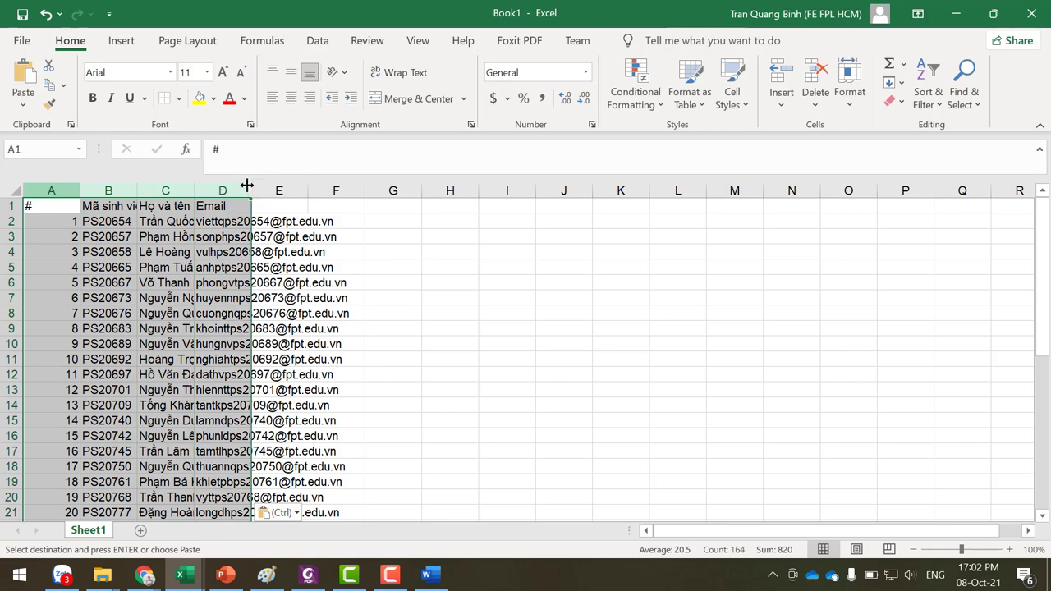
double_click(249, 188)
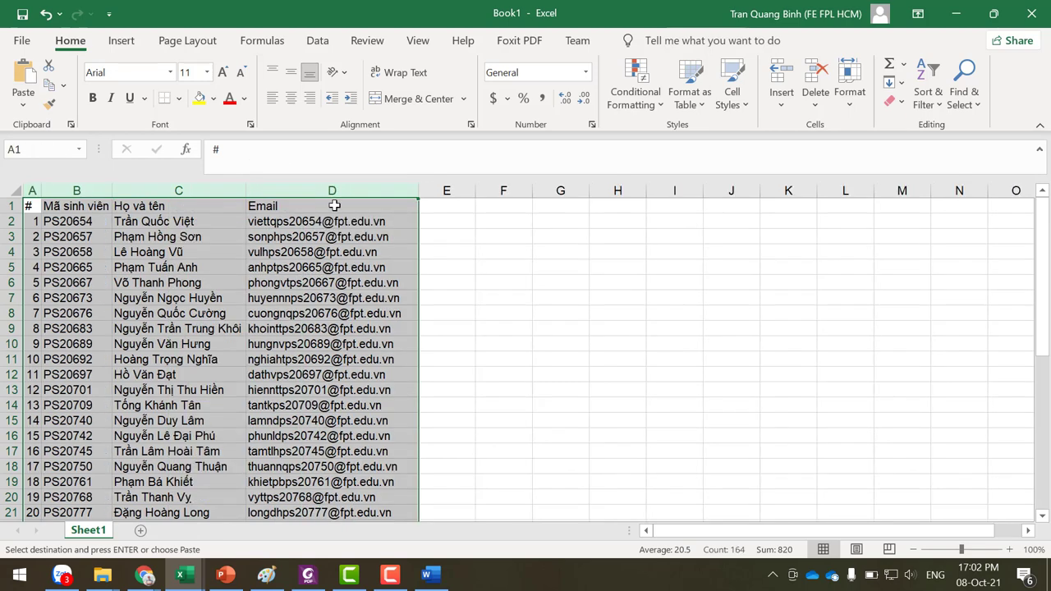
- Add headers Lớp, Ca học, Links FB, Links Zalo and Links GM in E1:I1
left_click(444, 206)
key("ctrl+c")
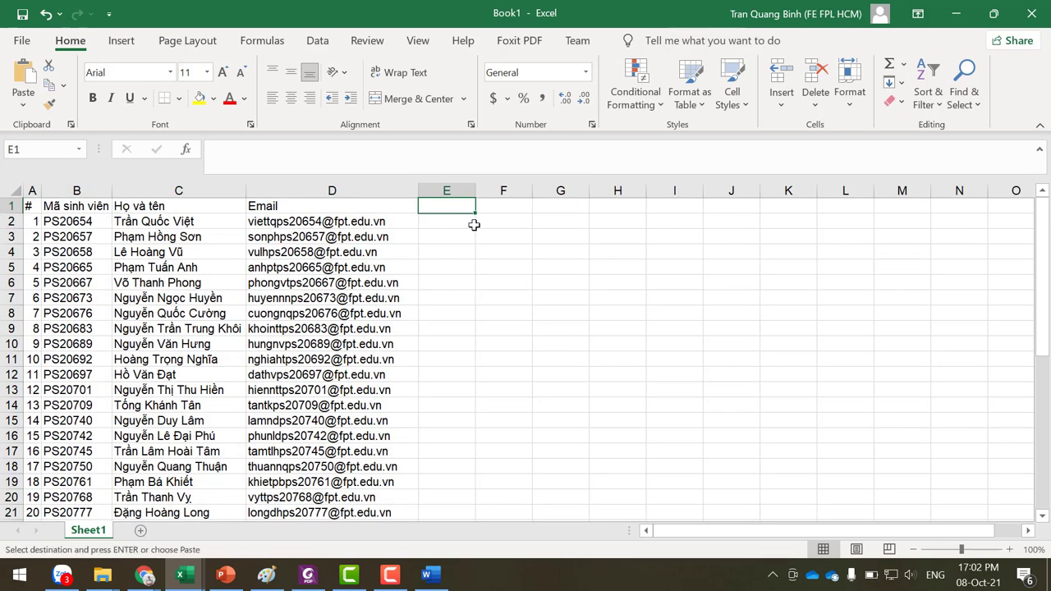
type("Lớp")
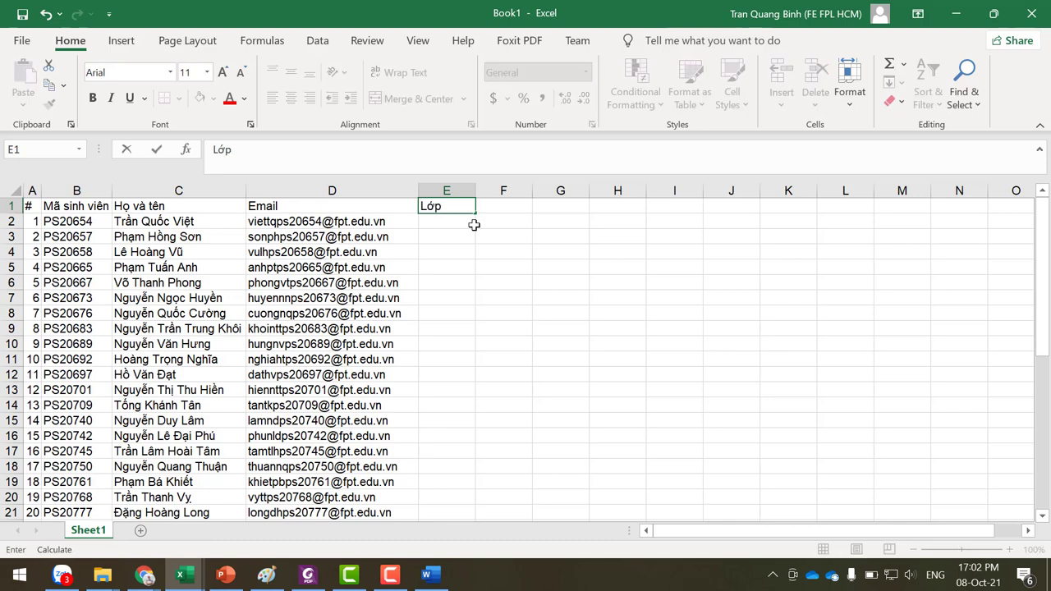
key("Return")
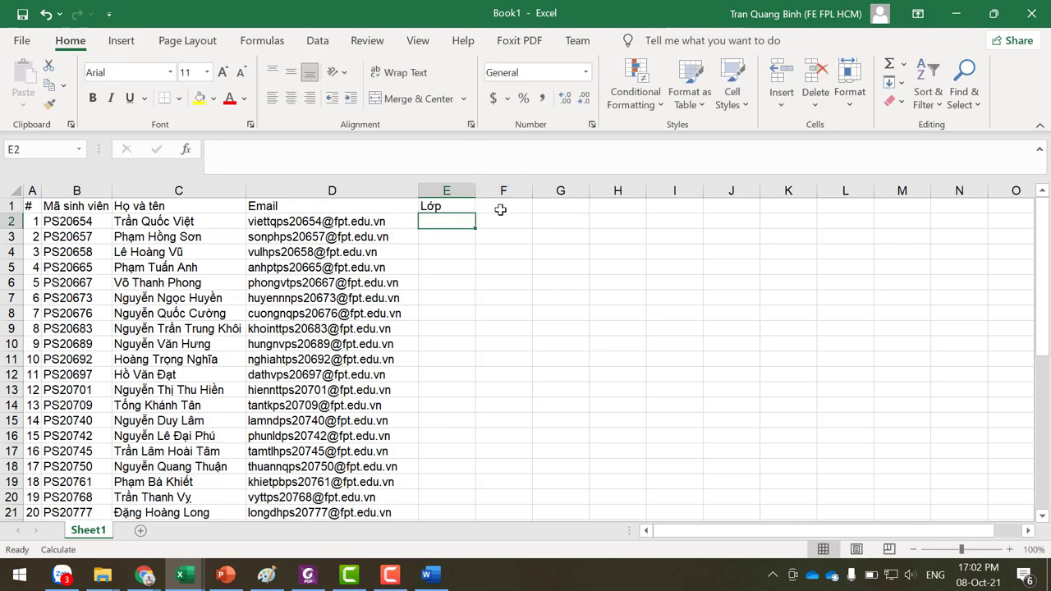
left_click(500, 209)
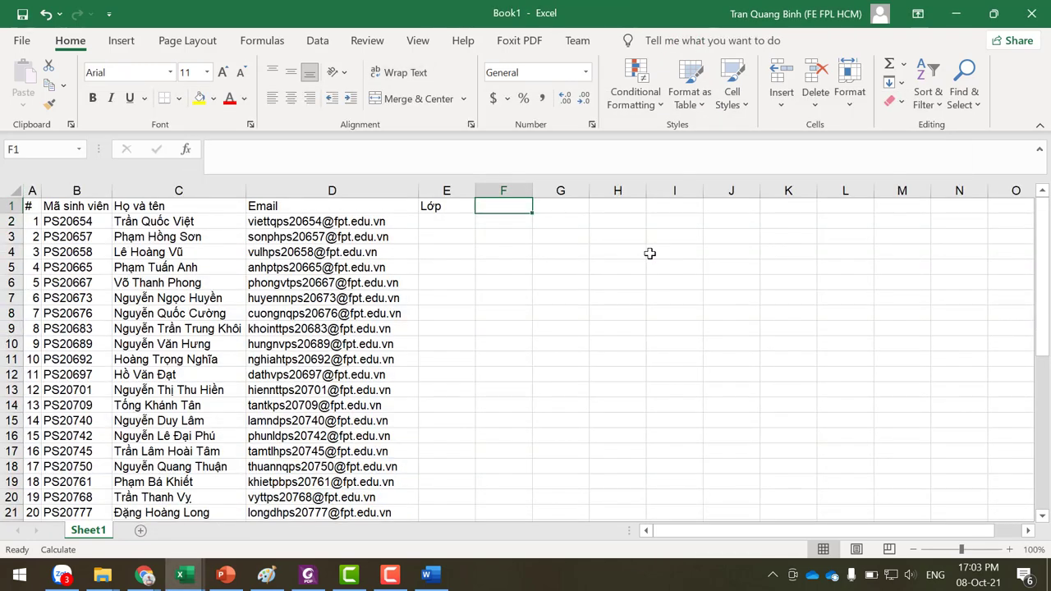
type("Ca học")
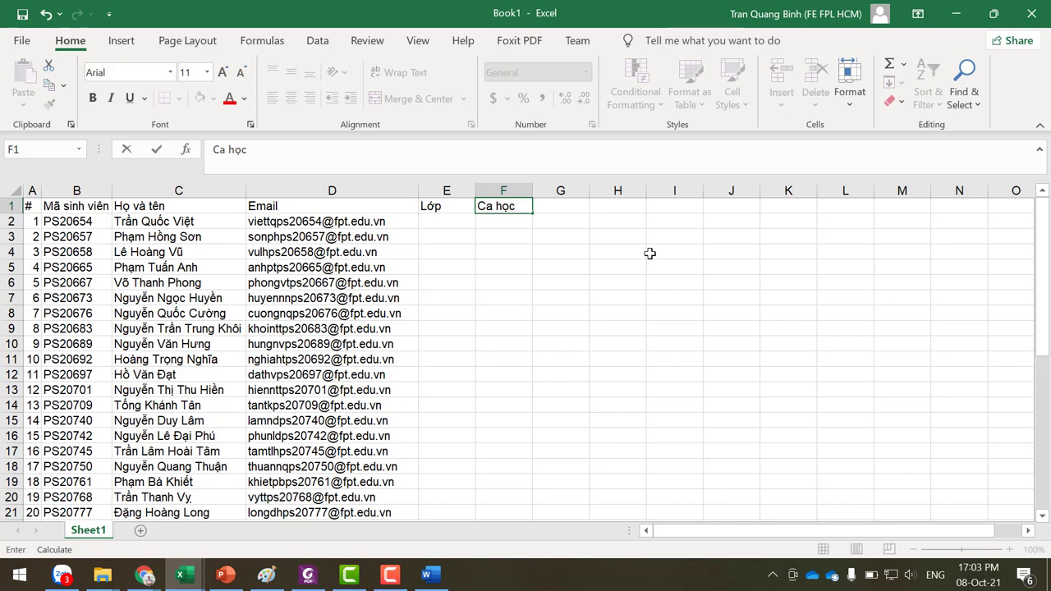
key("Tab")
type("Li")
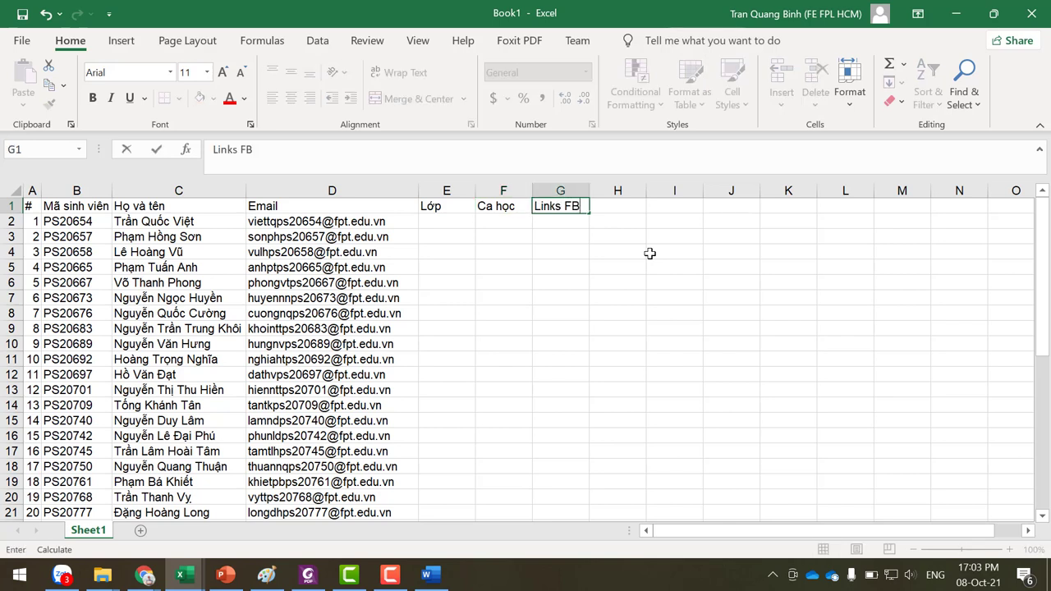
left_click(620, 204)
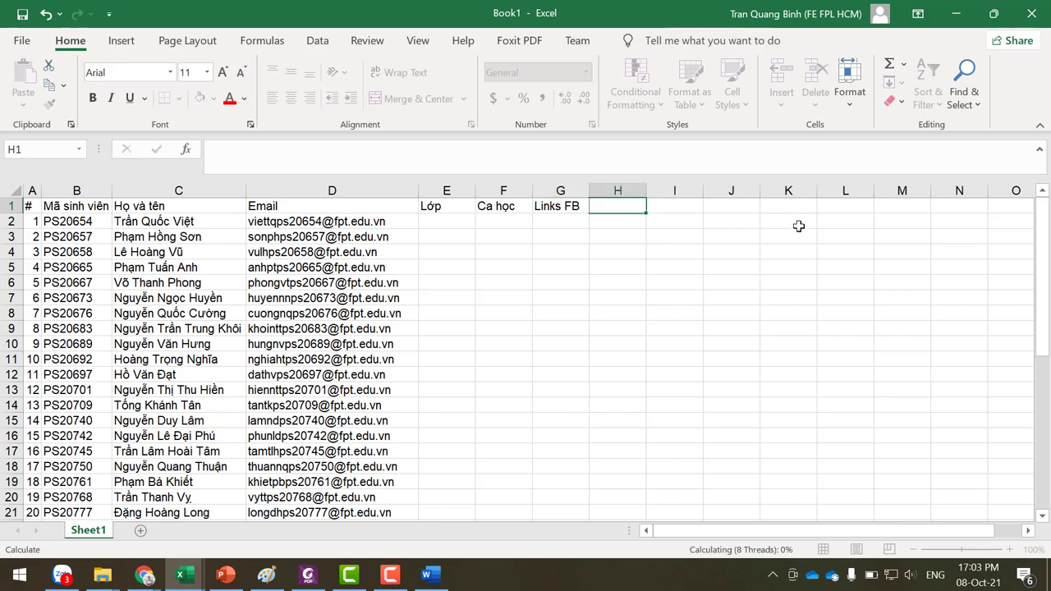
type("Links ")
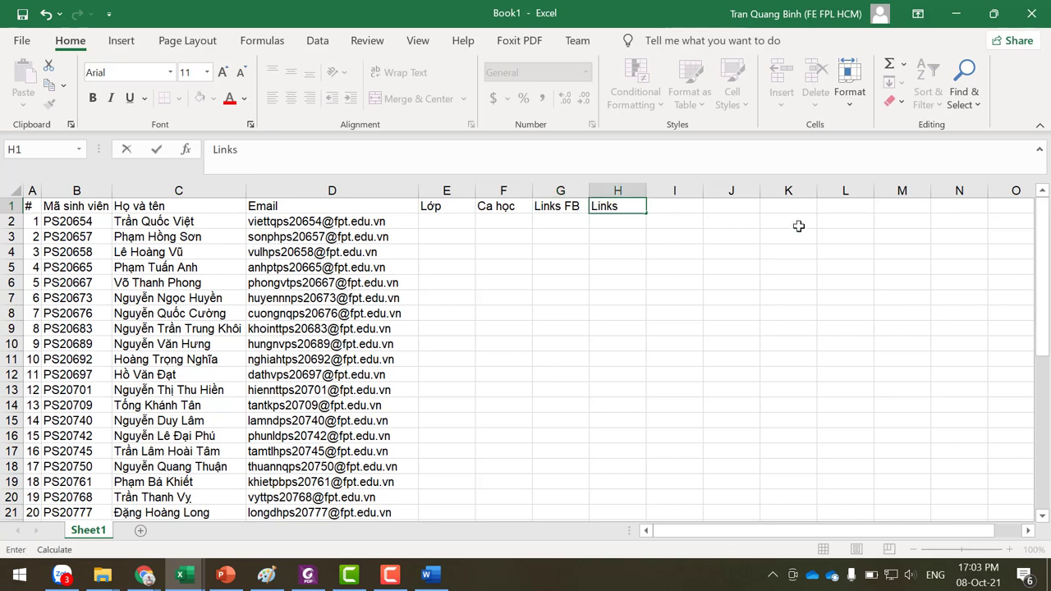
type("Zalo")
key("Tab")
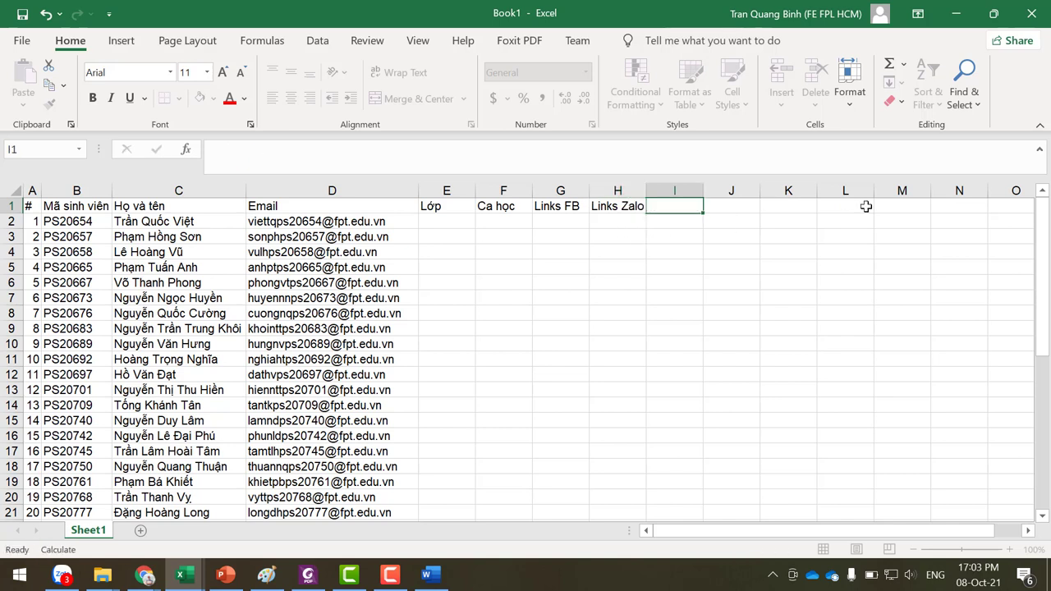
type("Links")
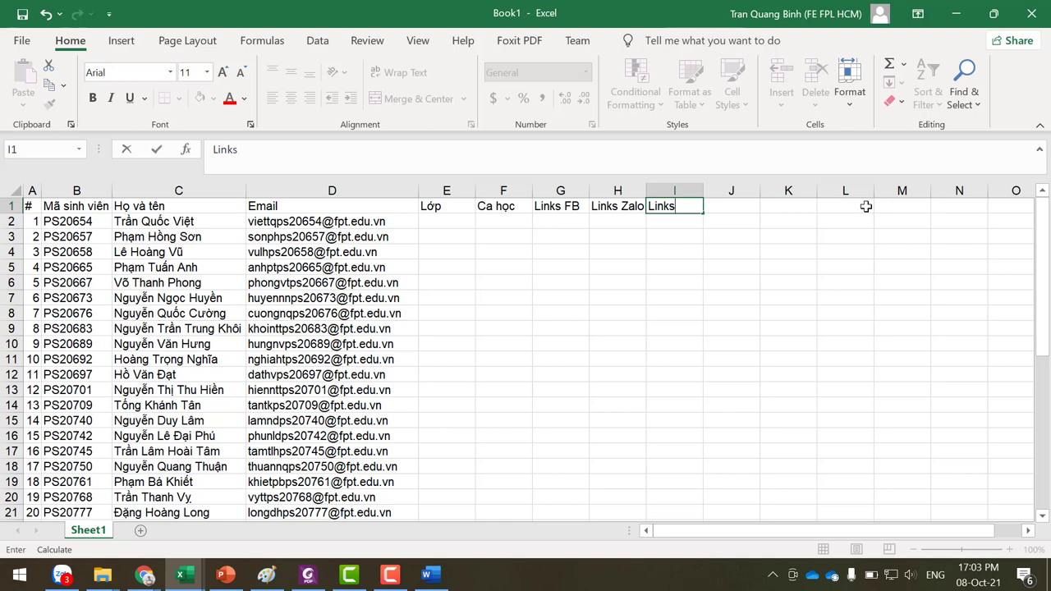
type(" GM")
key("Return")
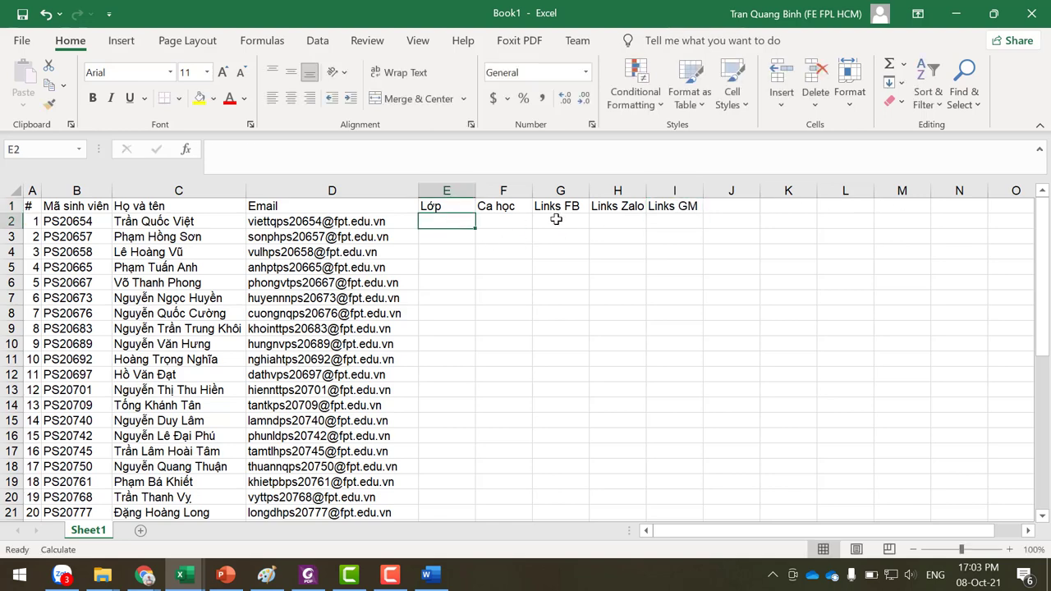
key("alt+Tab")
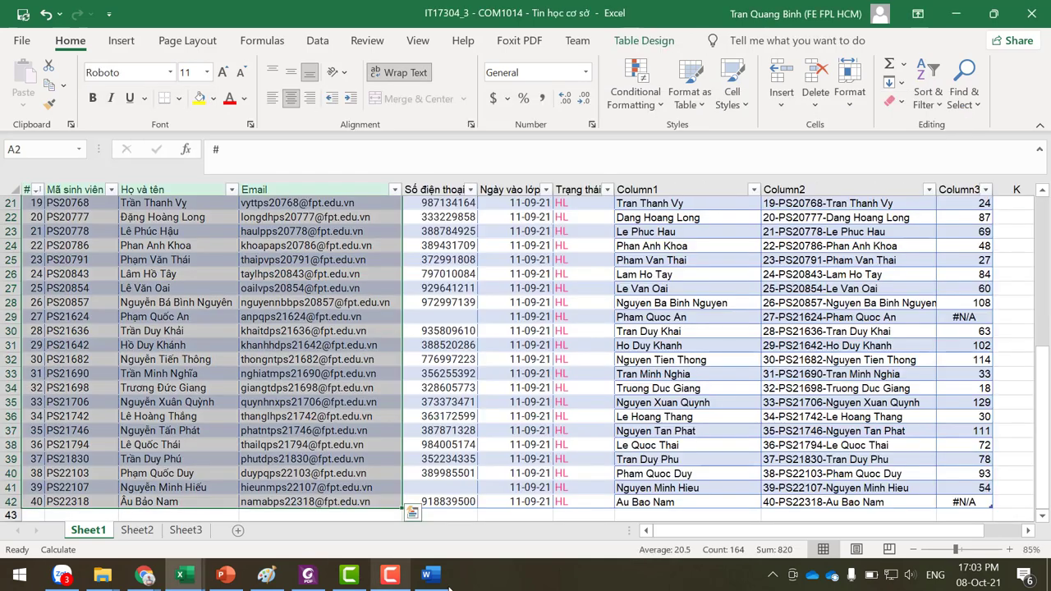
- Place the cursor in the Word letter's class code line, then bring the Google Meet browser forward
left_click(442, 578)
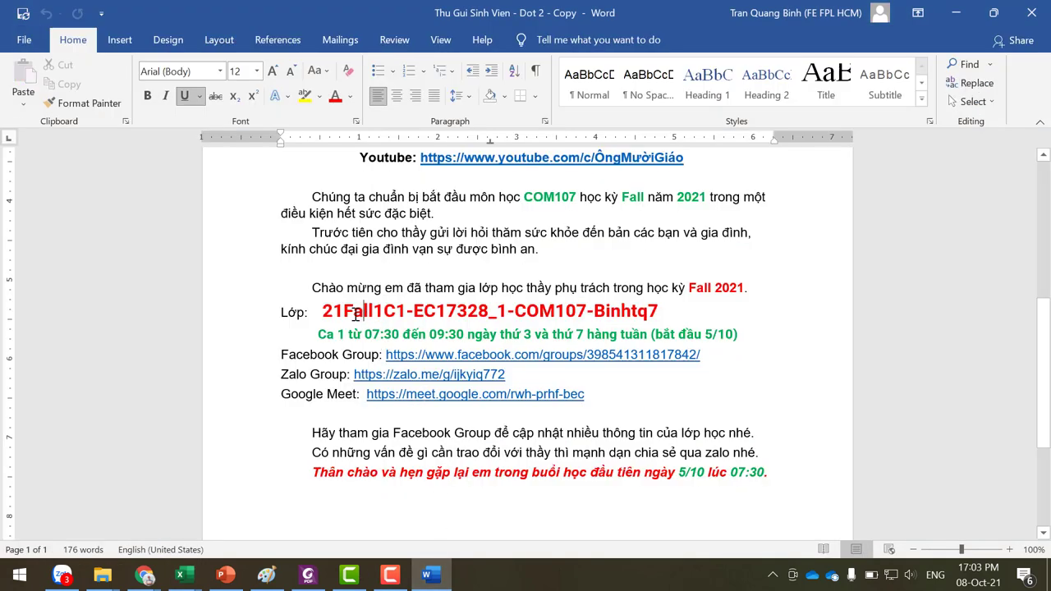
left_click(495, 310)
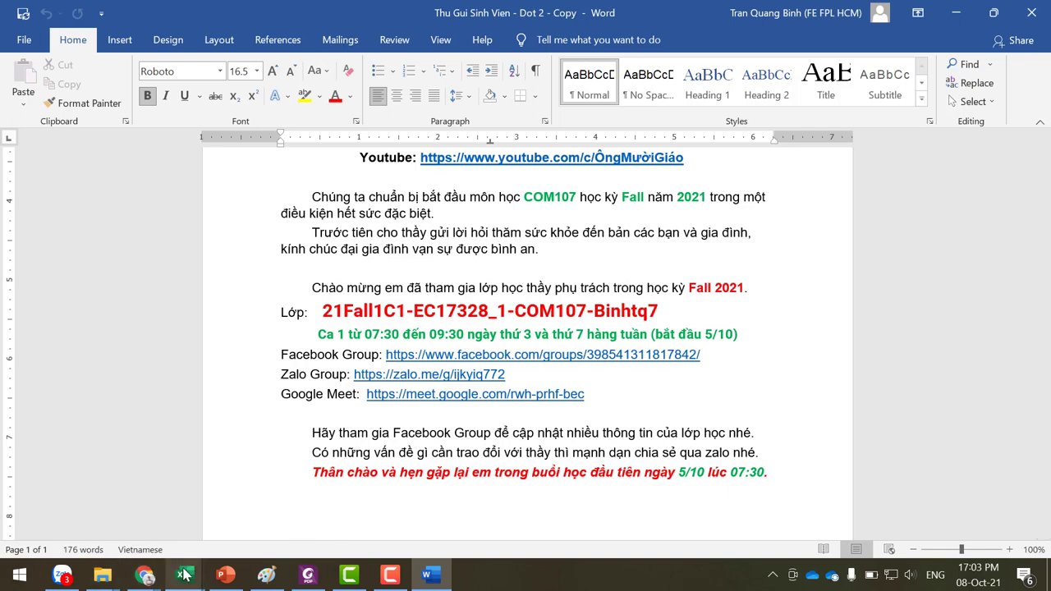
mouse_move(144, 574)
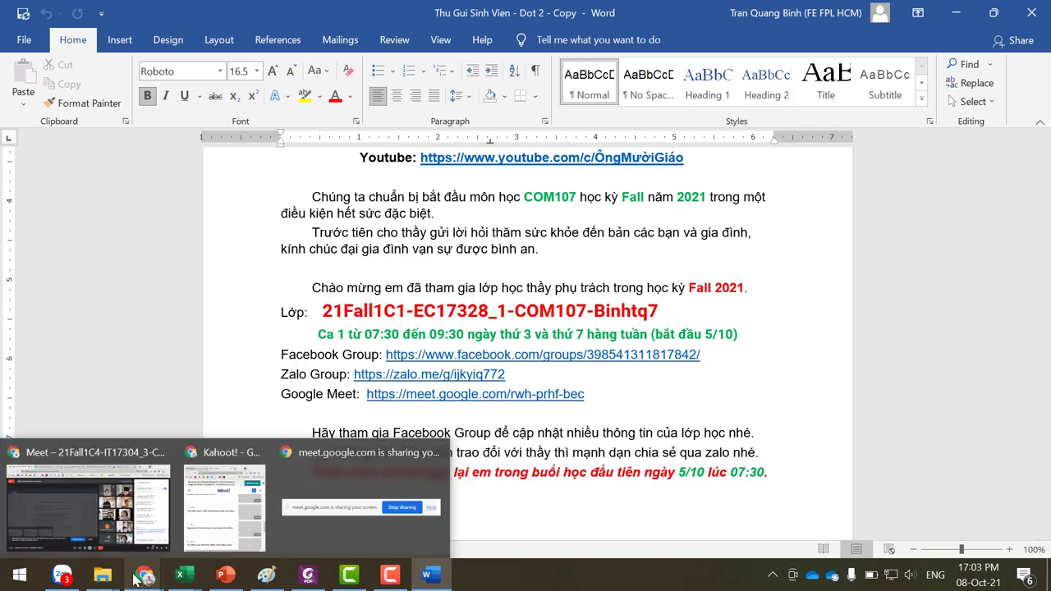
left_click(161, 511)
left_click(258, 18)
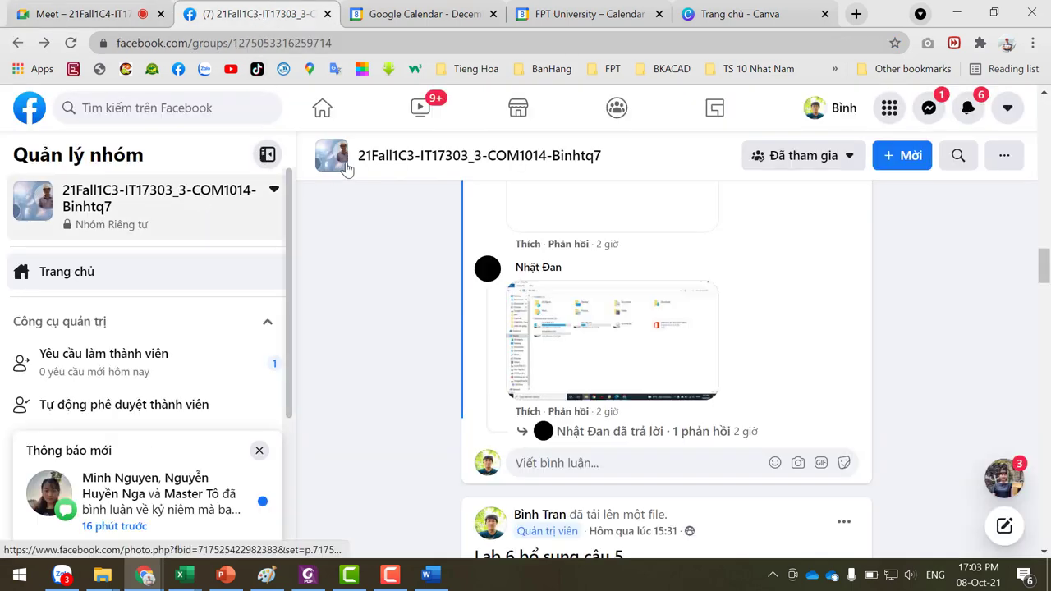
left_click(204, 198)
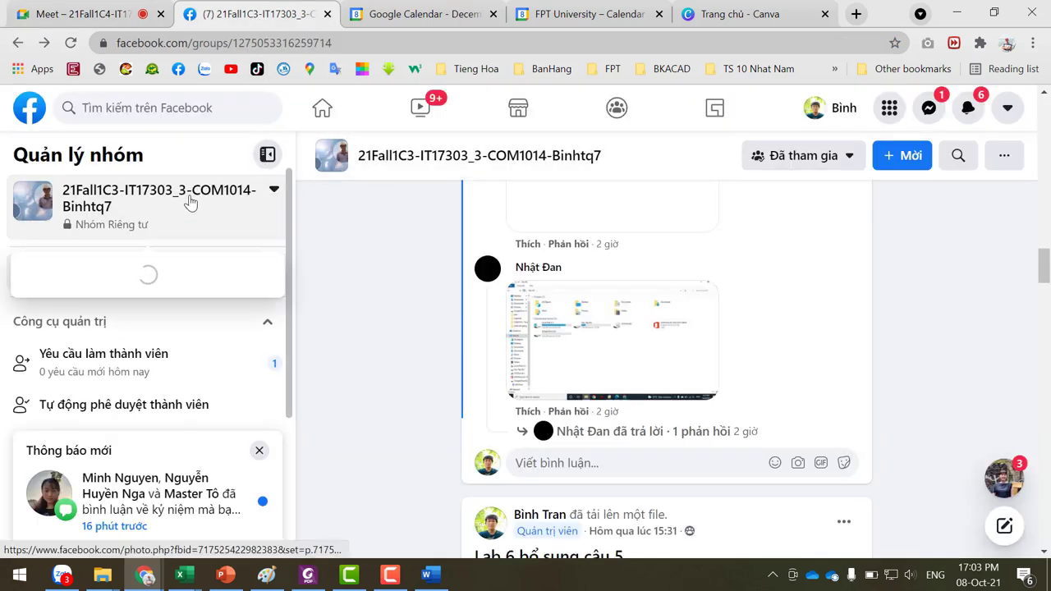
left_click(137, 382)
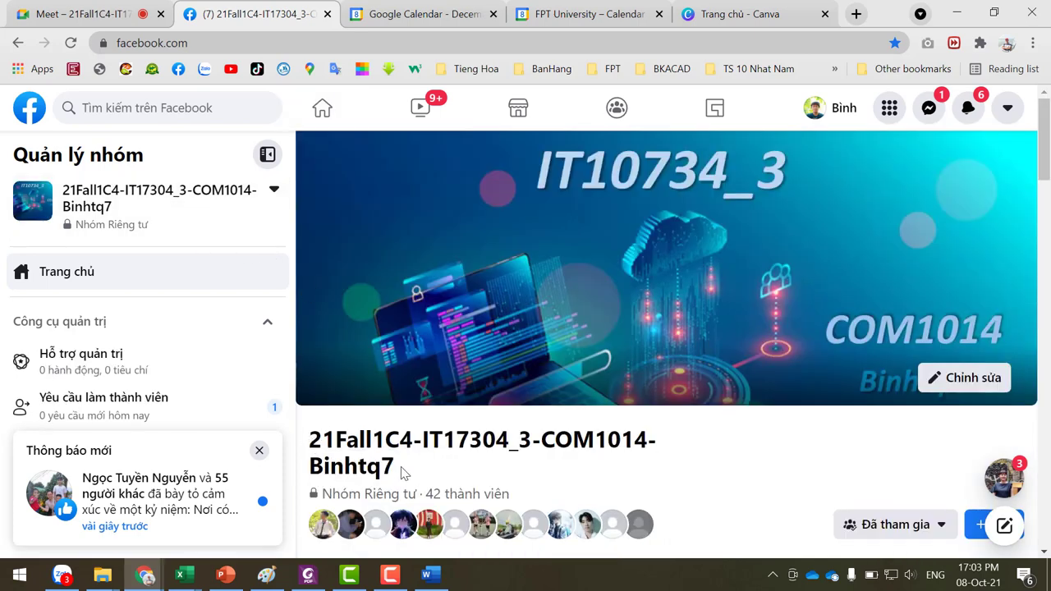
left_click_drag(402, 473, 320, 444)
key("alt+Left")
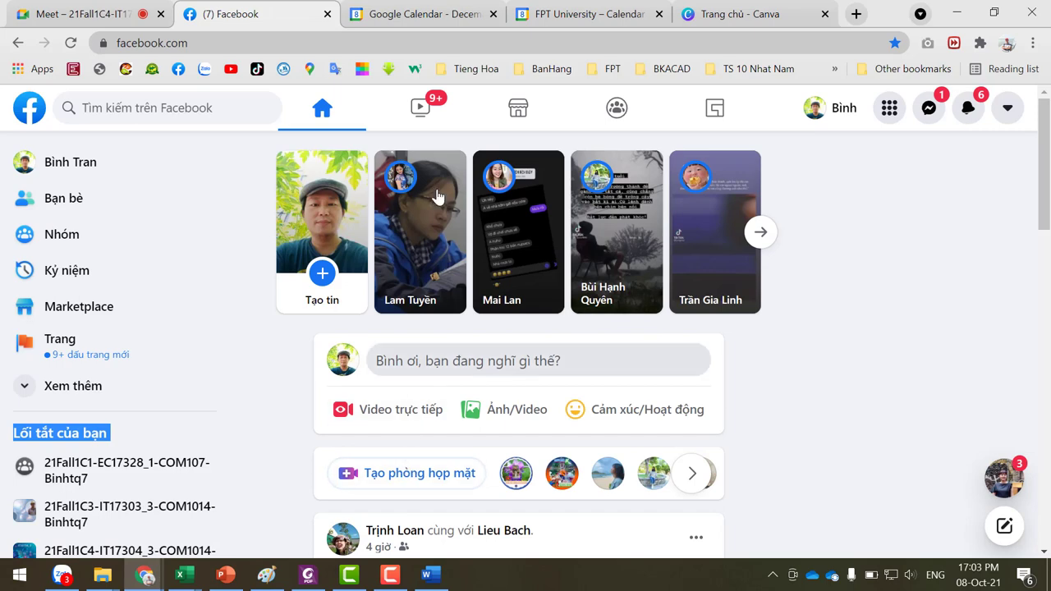
left_click(137, 547)
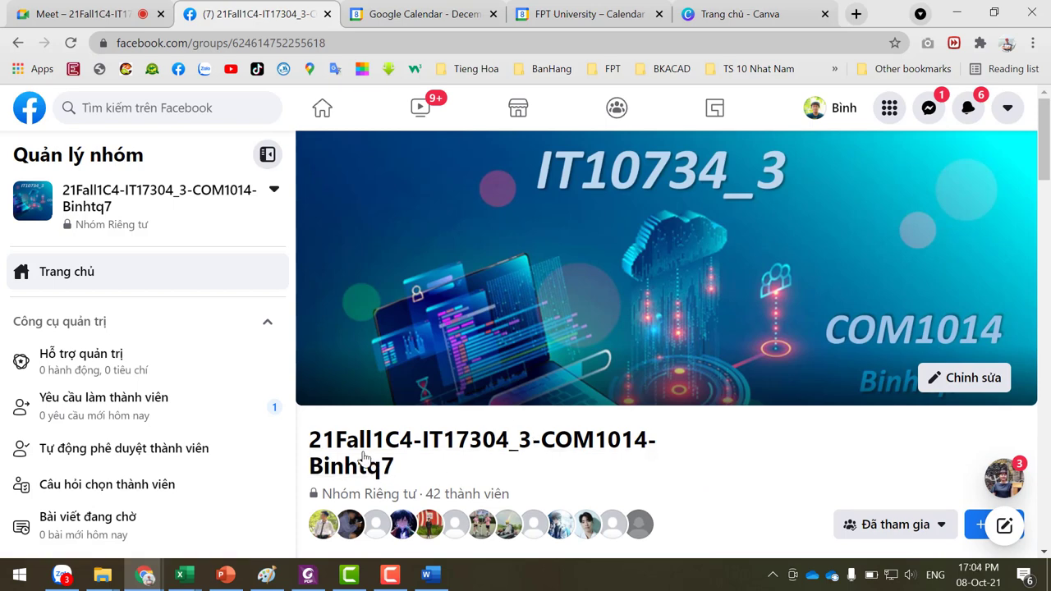
triple_click(364, 456)
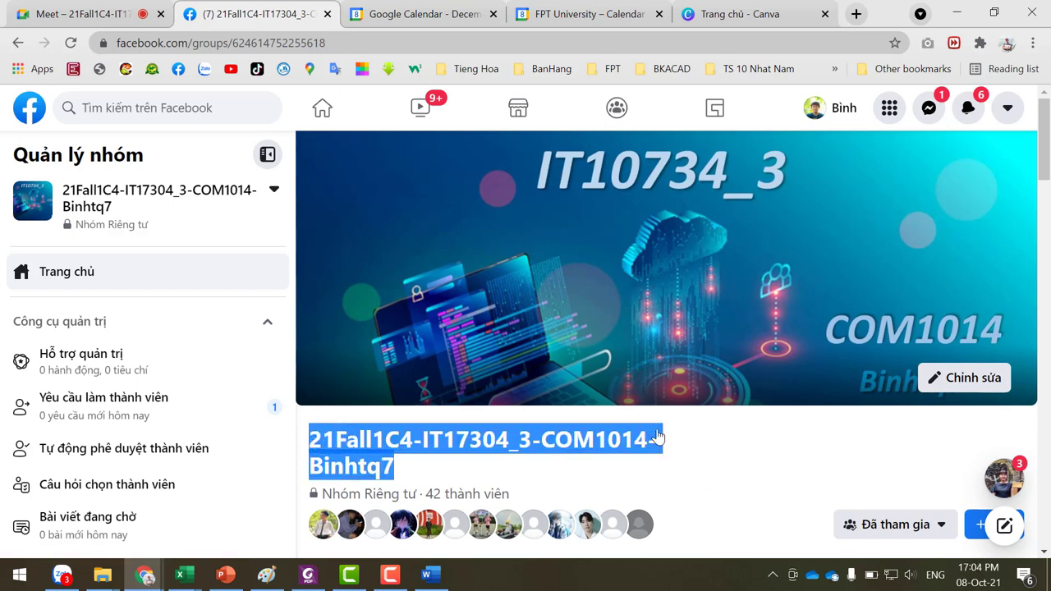
key("alt+Tab")
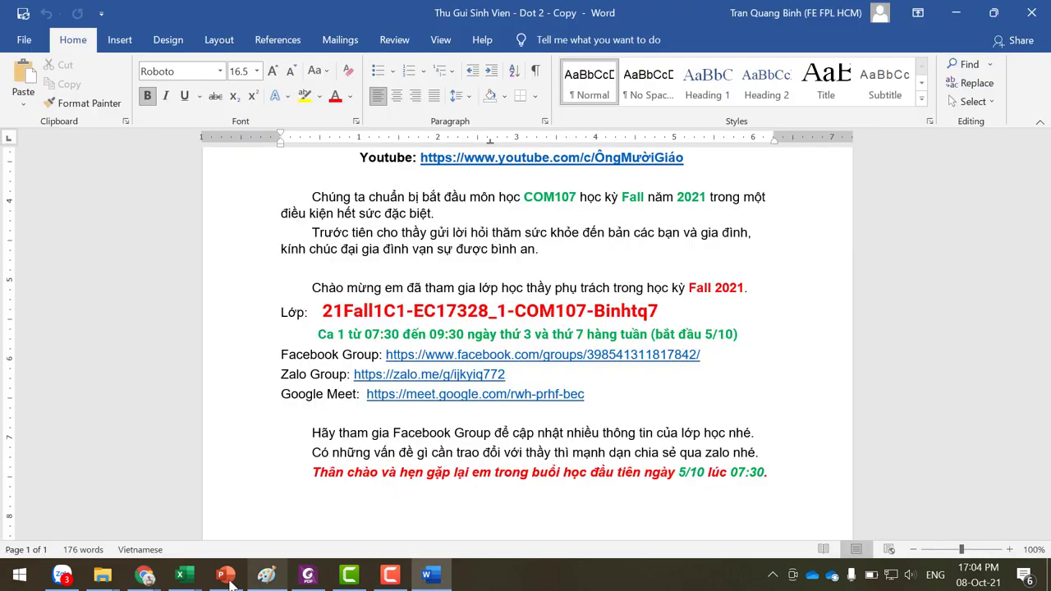
- Paste the class name 21Fall1C4-IT17304_3-COM1014-Binhtq7 into Book1 cell E2
mouse_move(195, 579)
left_click(408, 531)
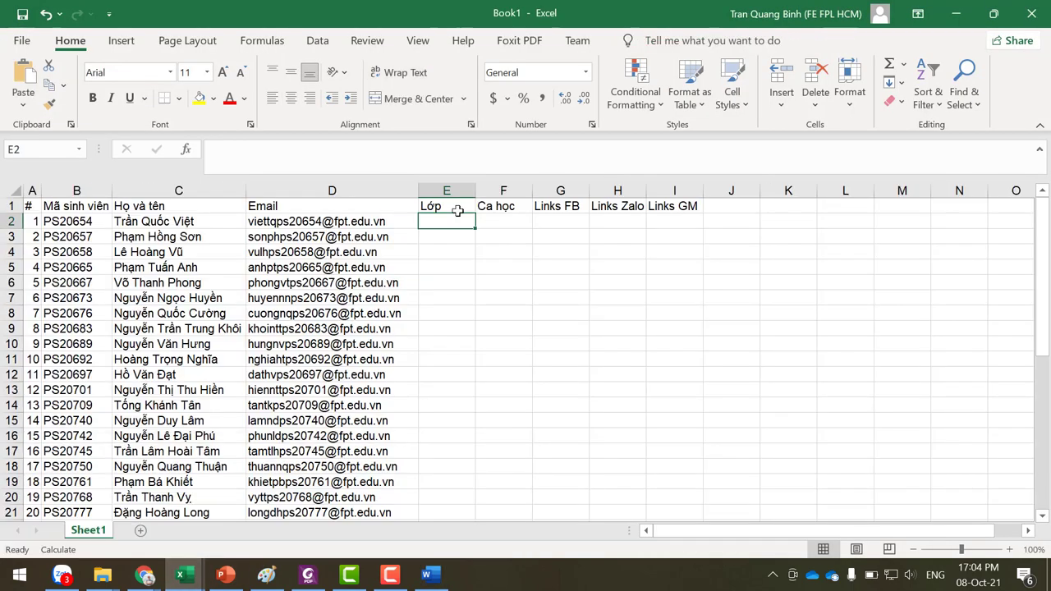
right_click(434, 221)
left_click(500, 192)
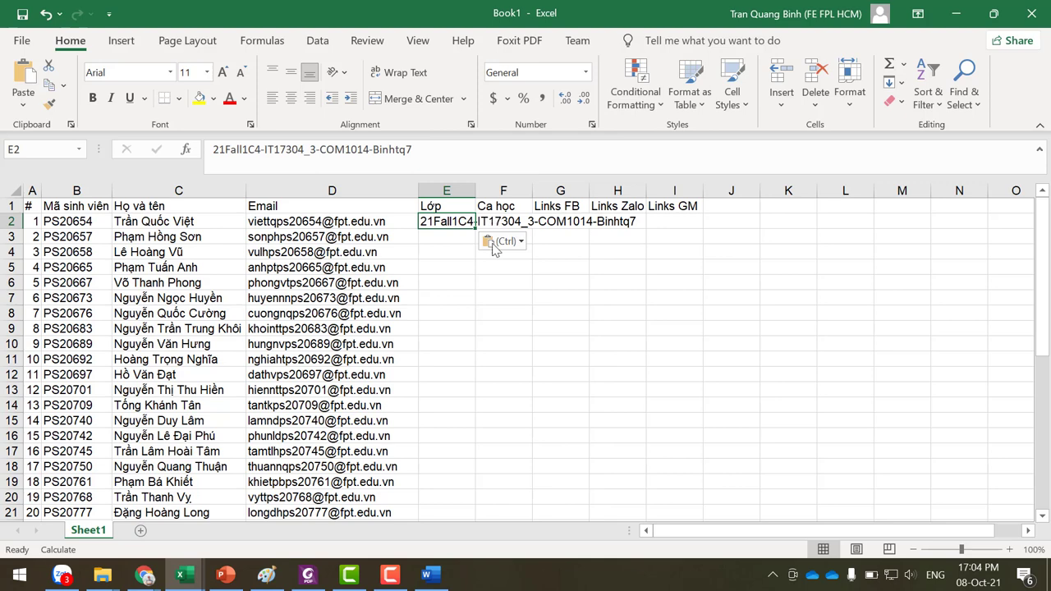
- Copy the class time line from the Word letter and paste it into cell F2
left_click(428, 575)
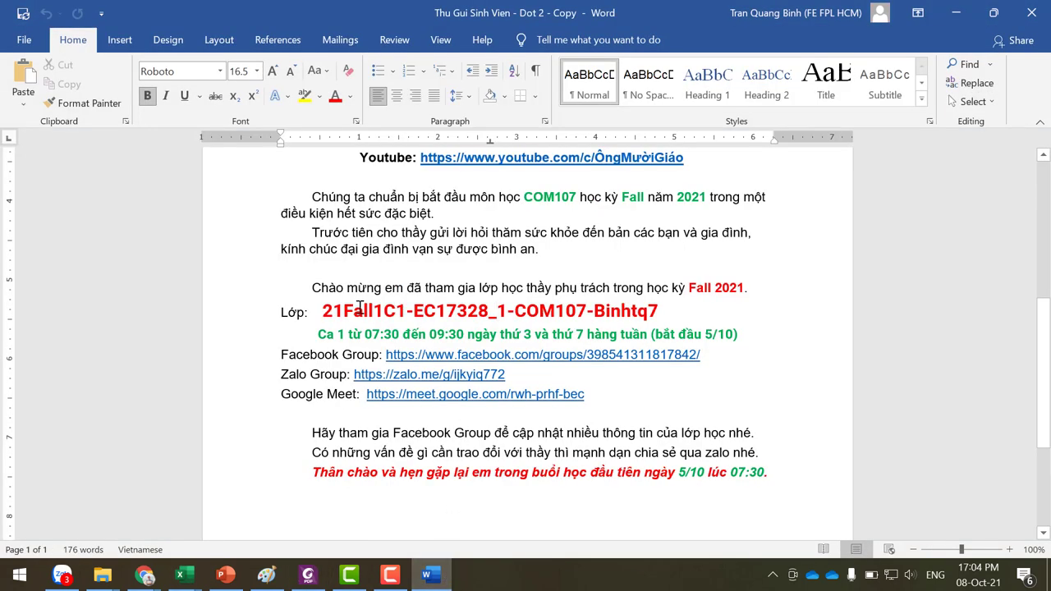
left_click_drag(319, 333, 743, 334)
key("ctrl+c")
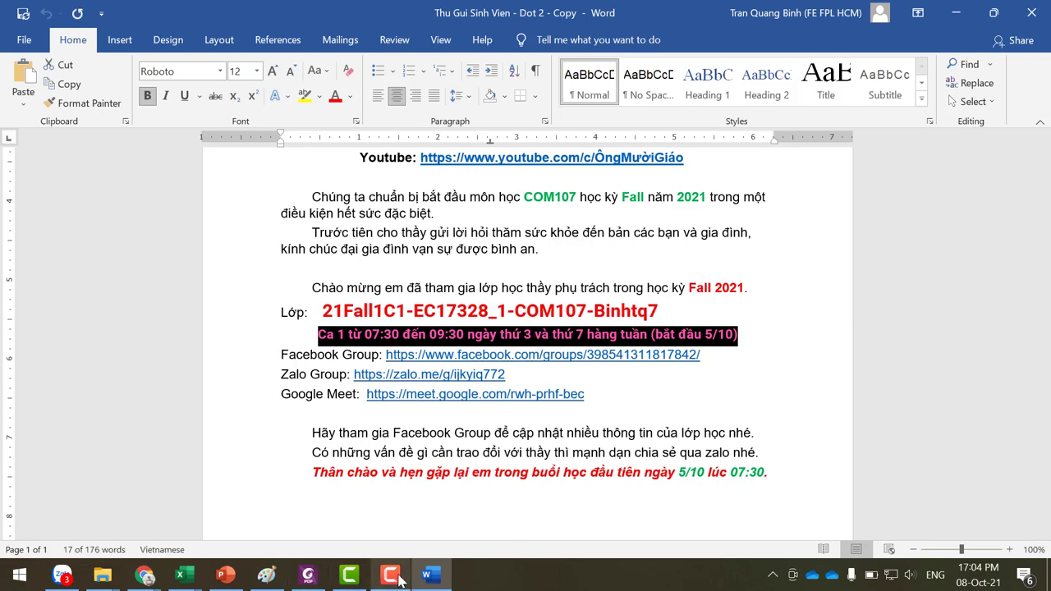
mouse_move(182, 575)
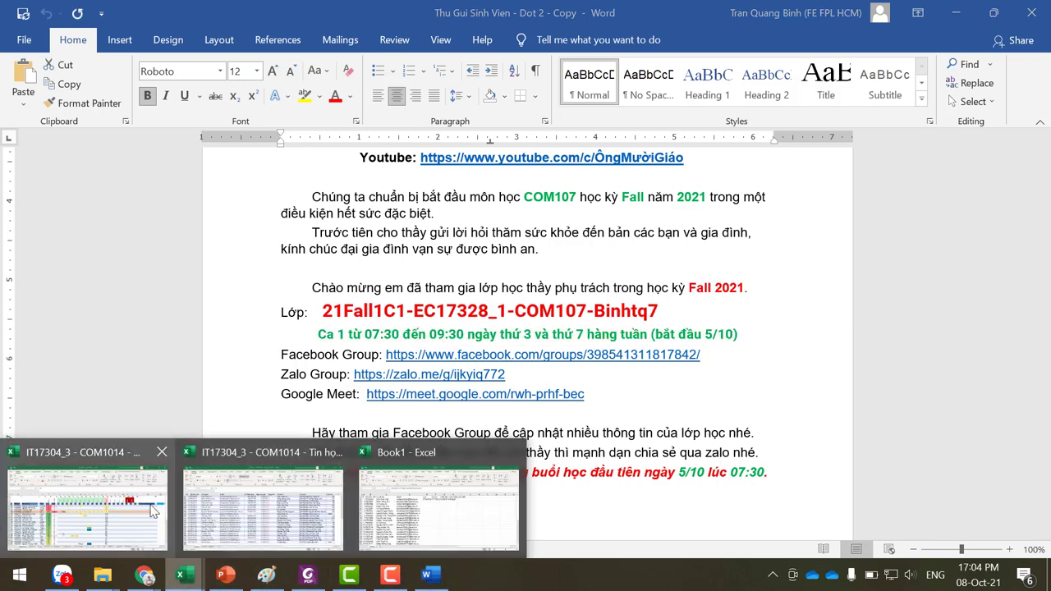
left_click(440, 501)
left_click(509, 221)
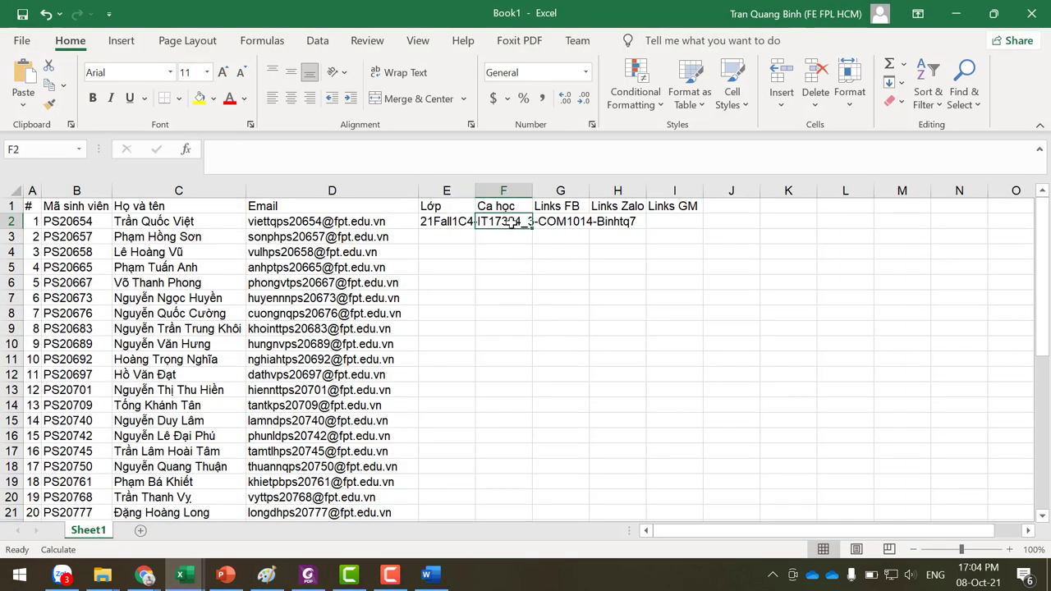
right_click(511, 222)
left_click(574, 197)
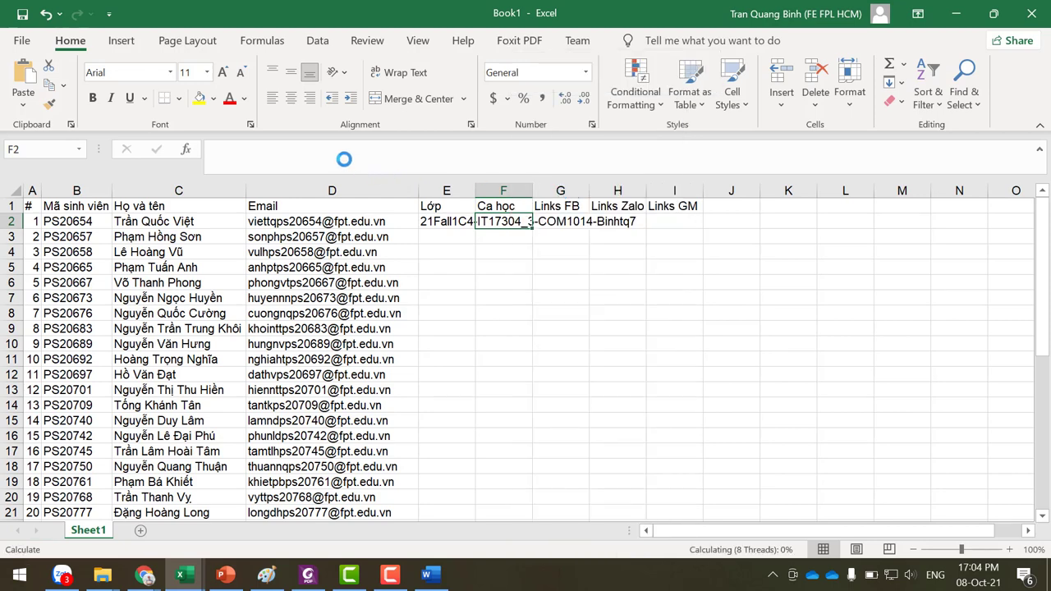
- Edit F2 in the formula bar to read 'Ca 4 từ 15:15 đến 17:15'
left_click(228, 150)
type("4 từ ")
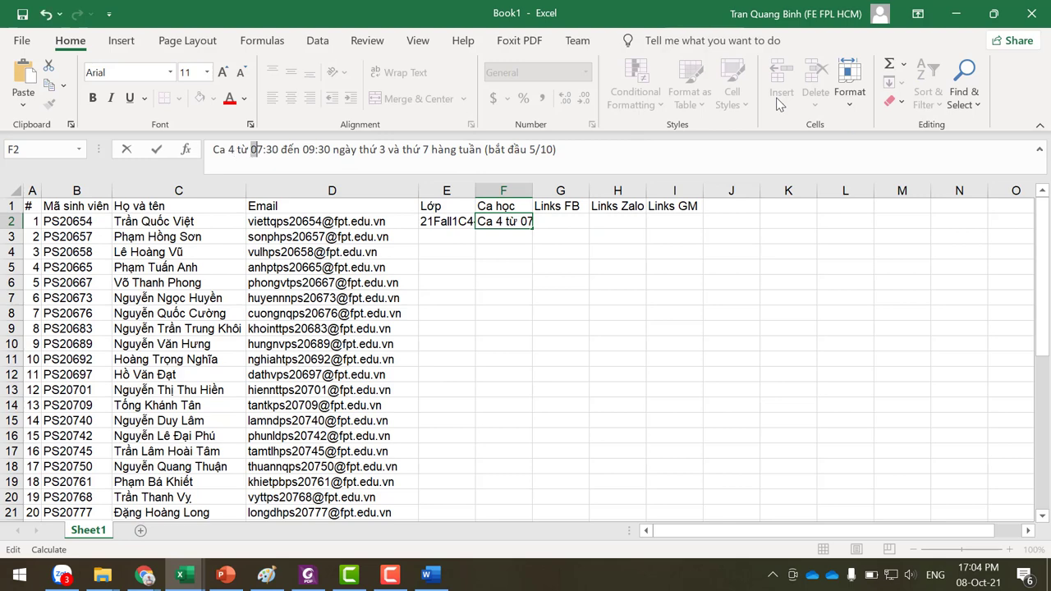
type("1")
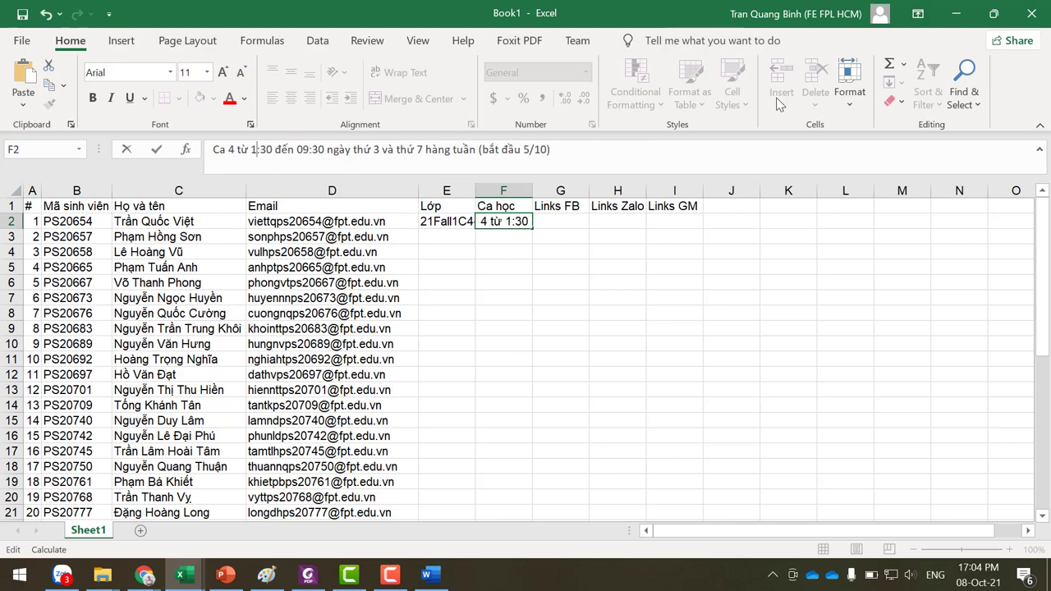
type("3")
key("shift+Right")
key("shift+Right")
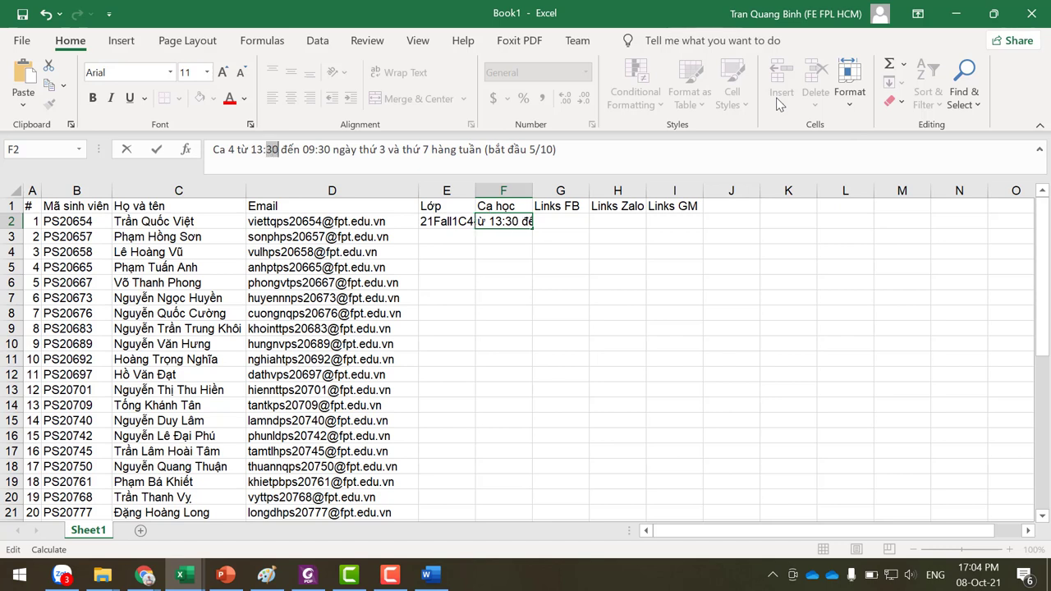
type("15")
key("shift+Right")
key("ctrl+Right")
key("ctrl+Right")
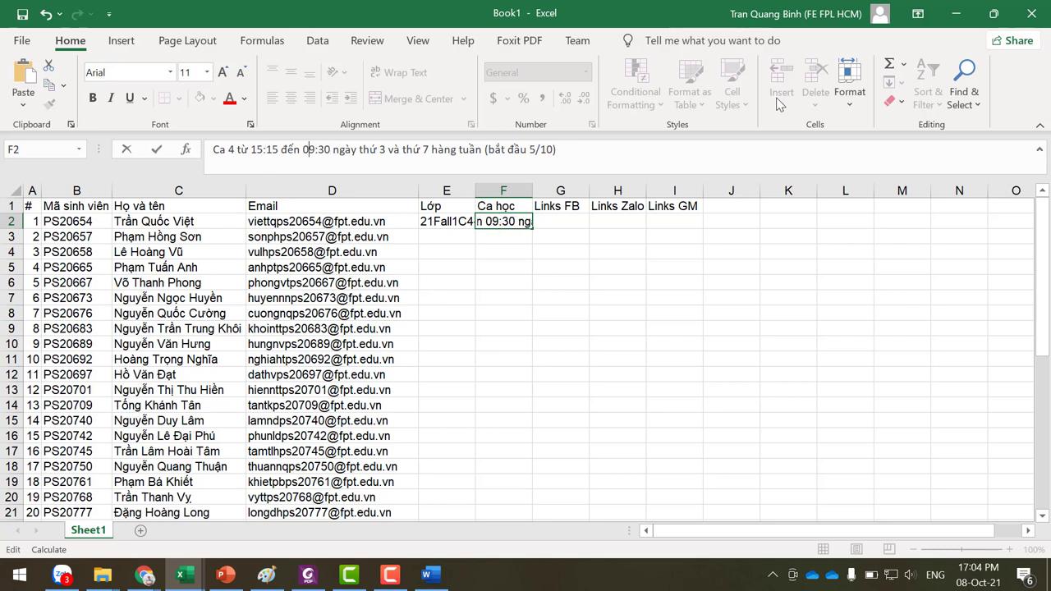
type("15")
key("BackSpace")
type("7:")
type("15")
key("ctrl+Right")
key("ctrl+Right")
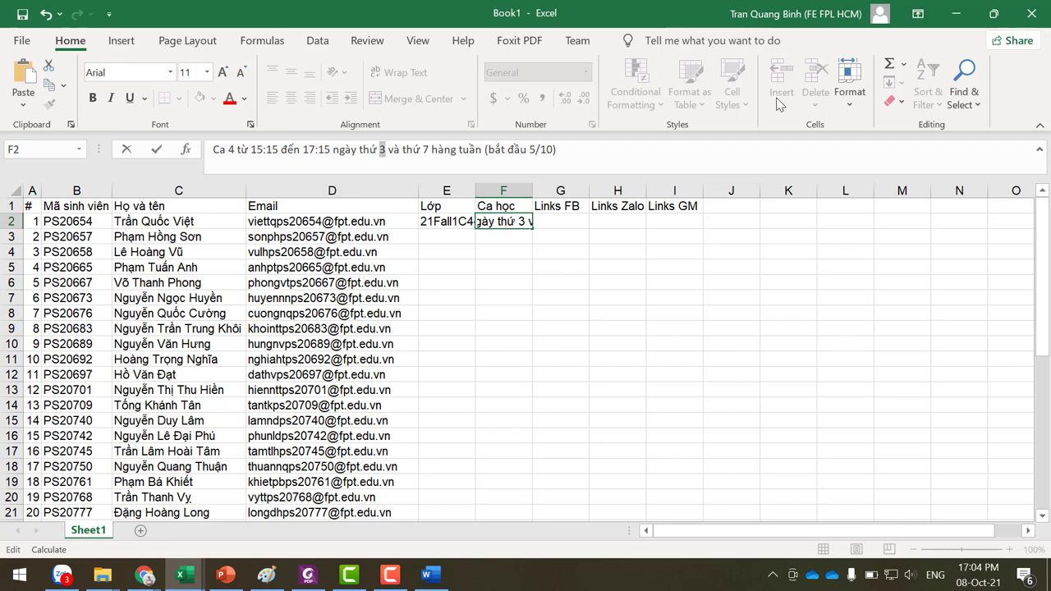
type("2")
left_click(580, 148)
left_click(333, 150, "shift")
key("BackSpace")
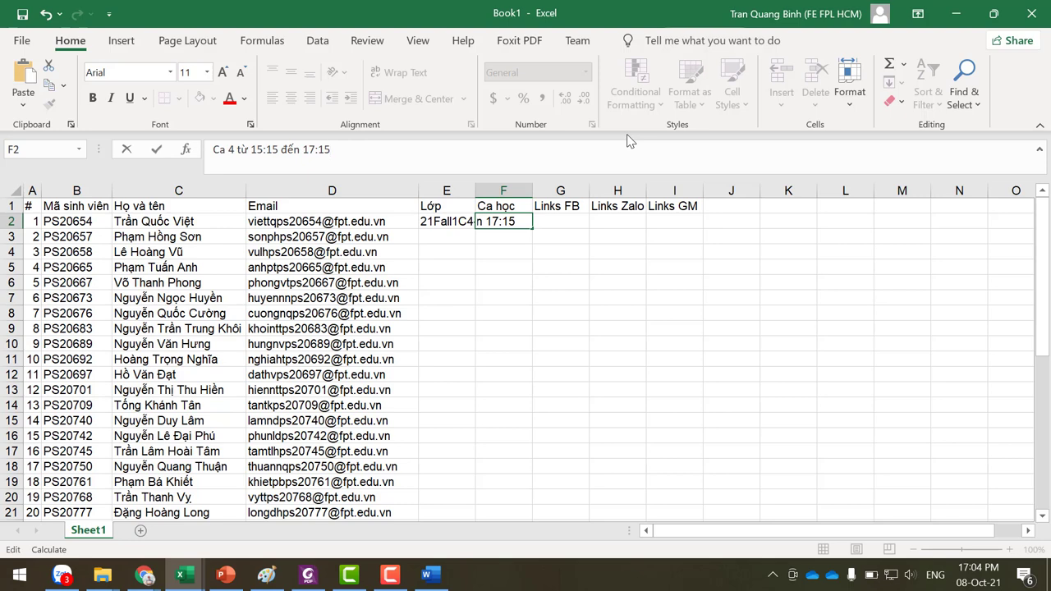
- Commit the class time in F2, then copy the Facebook class group's link via Share
left_click(579, 221)
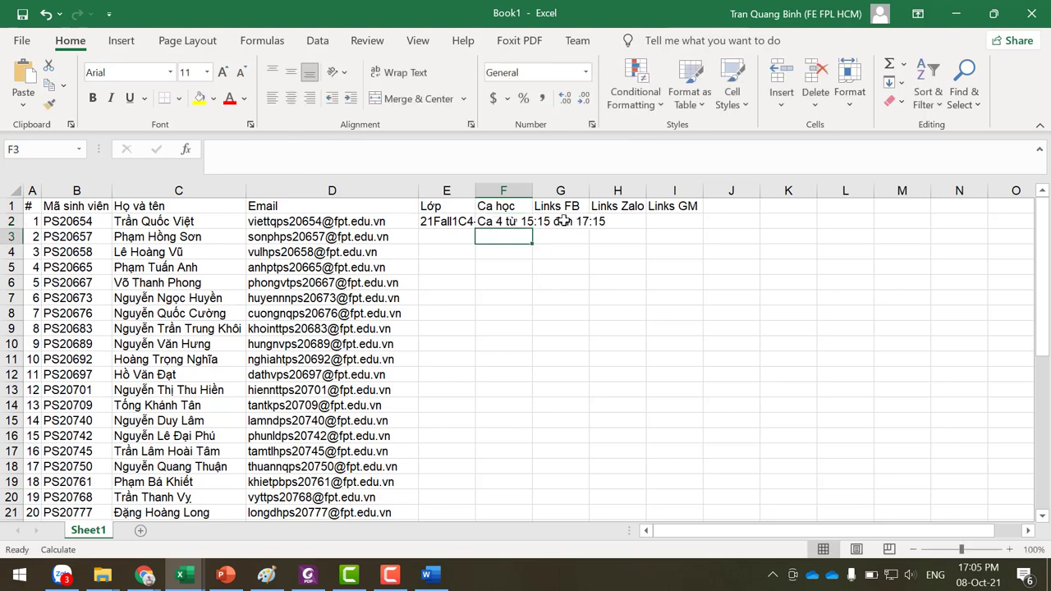
key("alt+Tab")
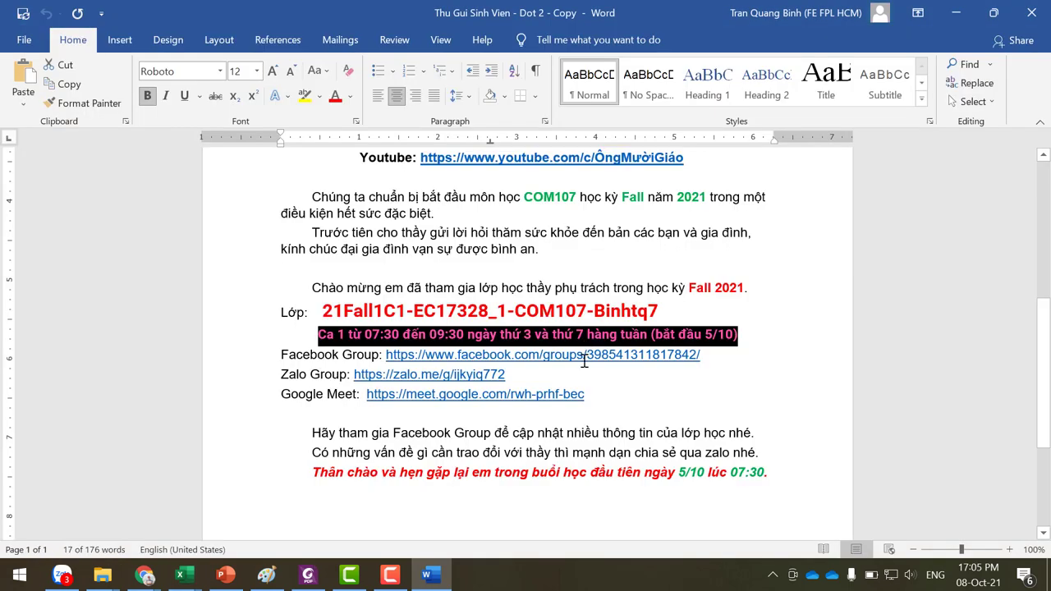
mouse_move(145, 575)
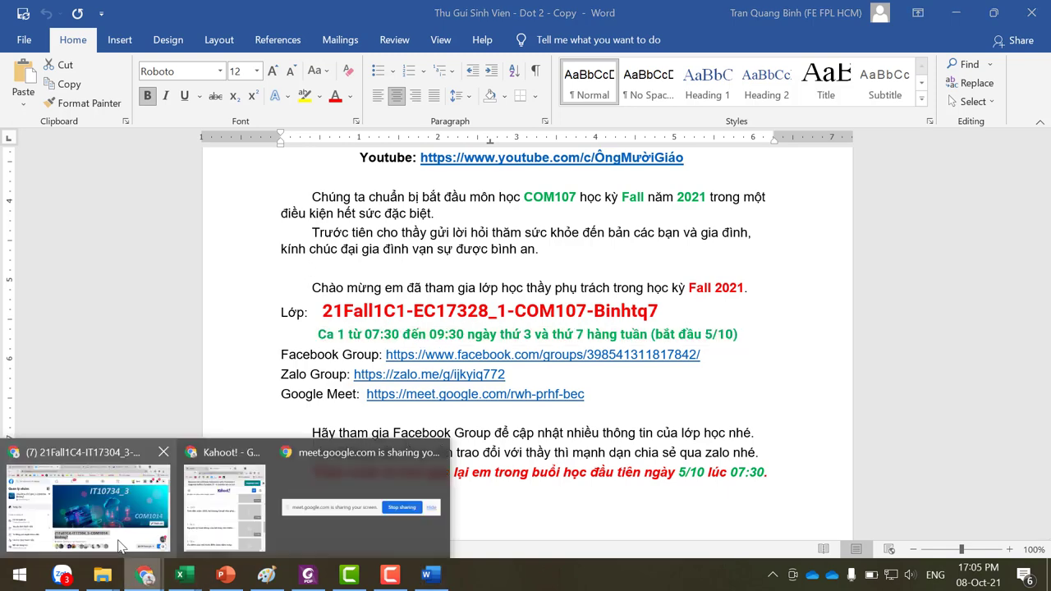
left_click(115, 519)
scroll(955, 441, "down", 2)
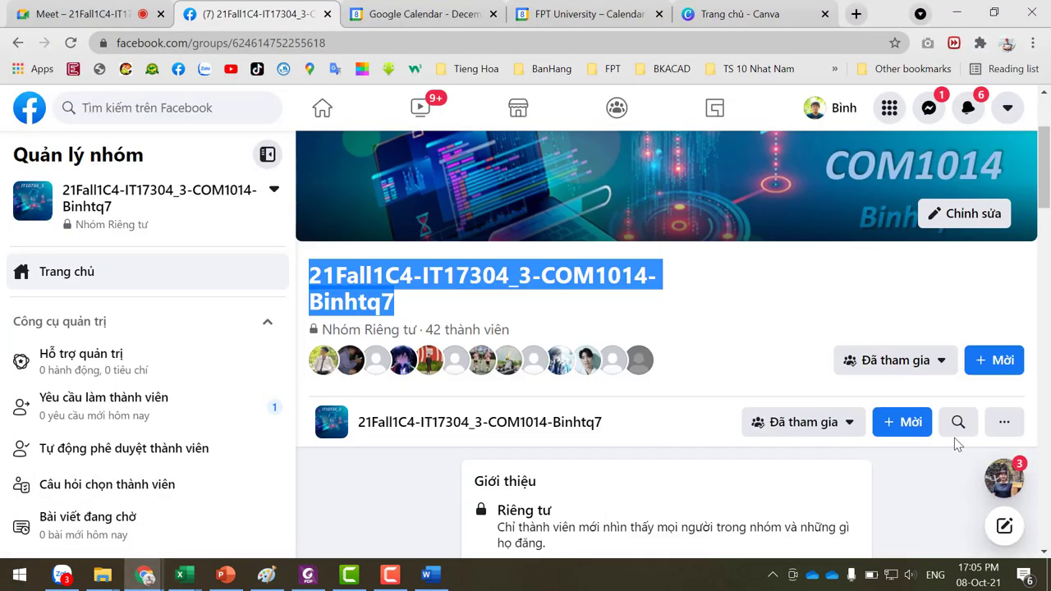
left_click(1004, 439)
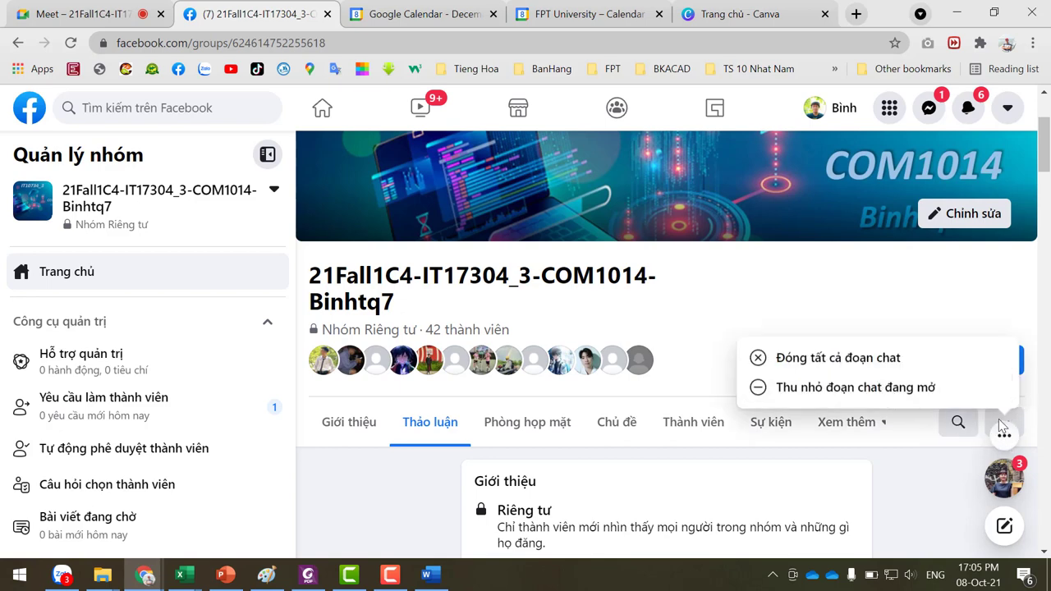
scroll(1004, 399, "down", 2)
left_click(1006, 258)
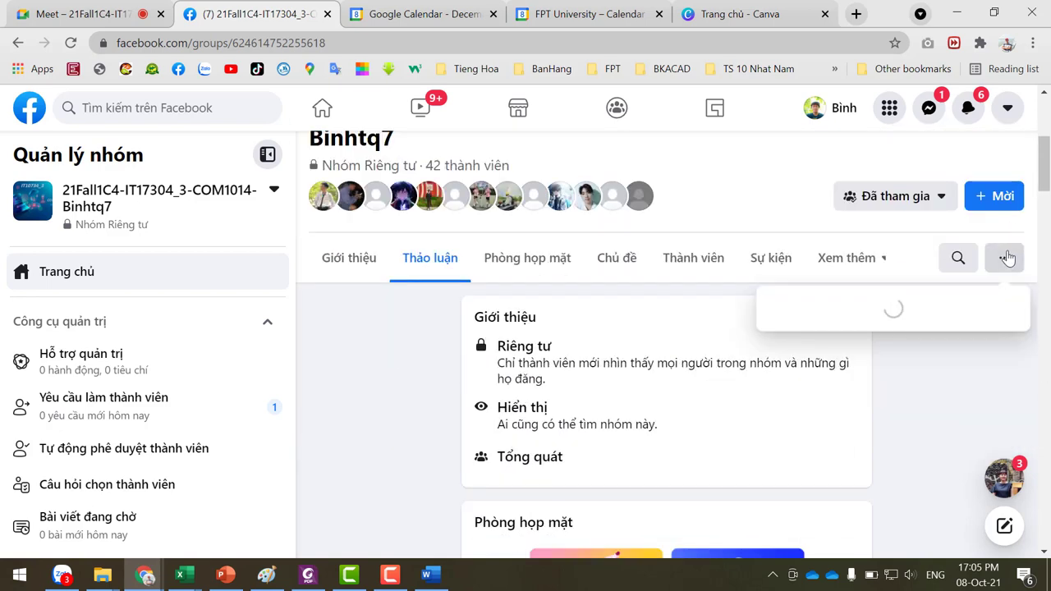
left_click(815, 366)
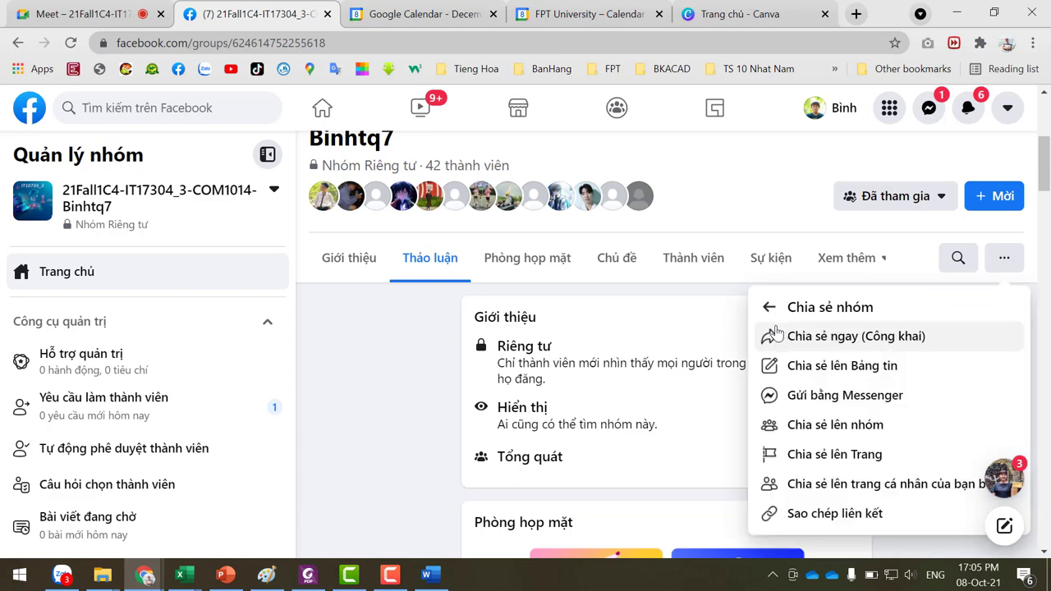
left_click(835, 514)
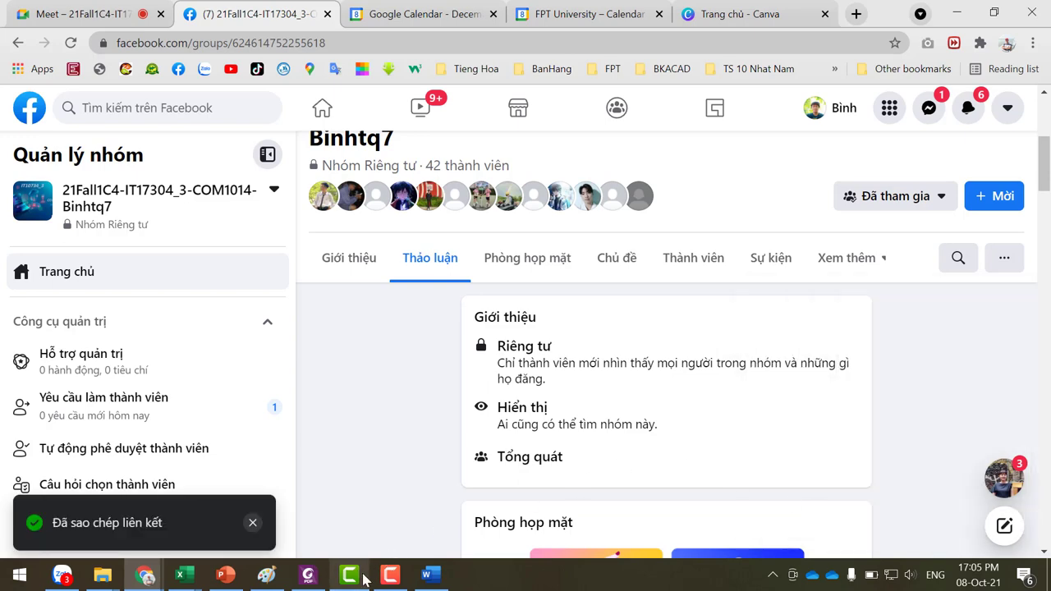
- Paste the Facebook group link into the Links FB cell G2 of Book1
mouse_move(182, 575)
left_click(404, 520)
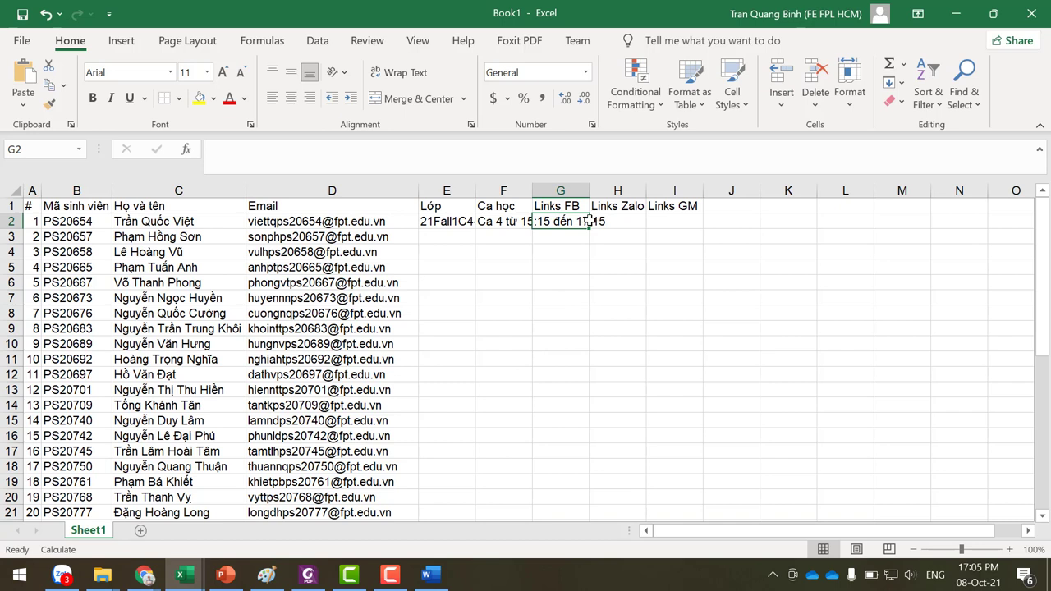
left_click(494, 170)
key("ctrl+v")
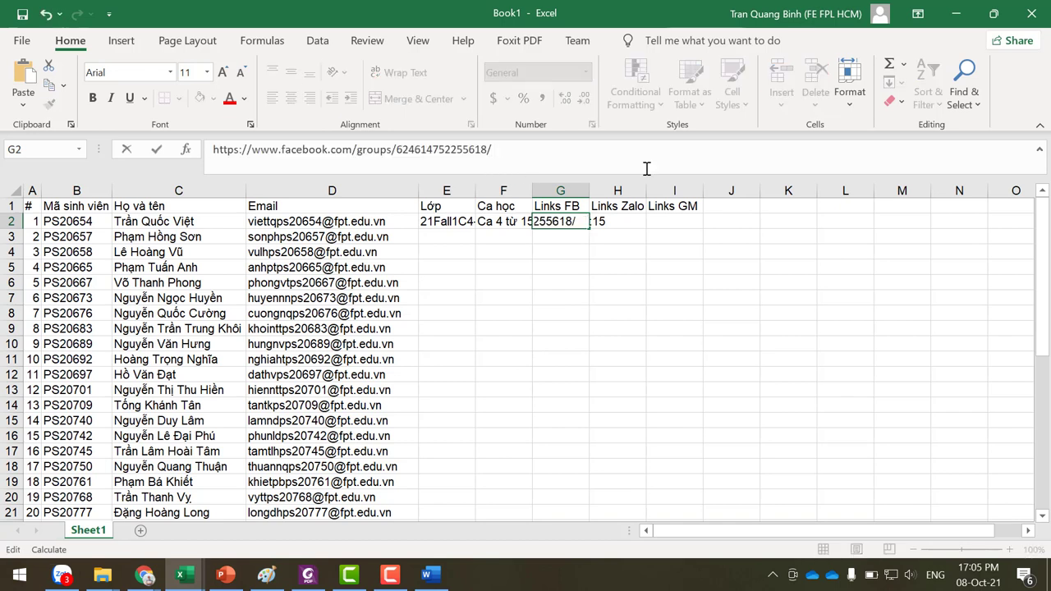
key("Return")
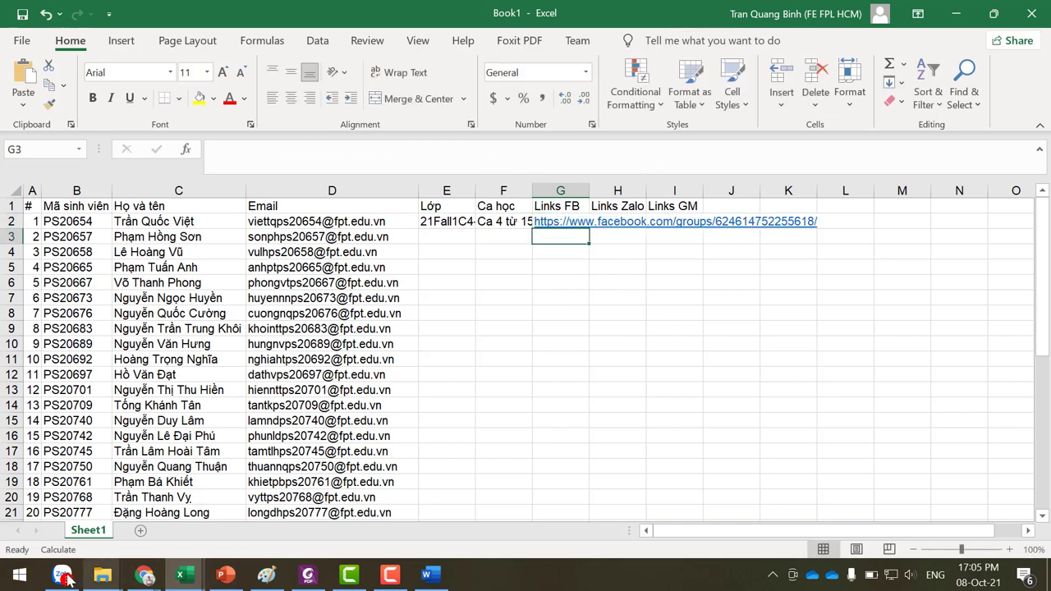
left_click(62, 575)
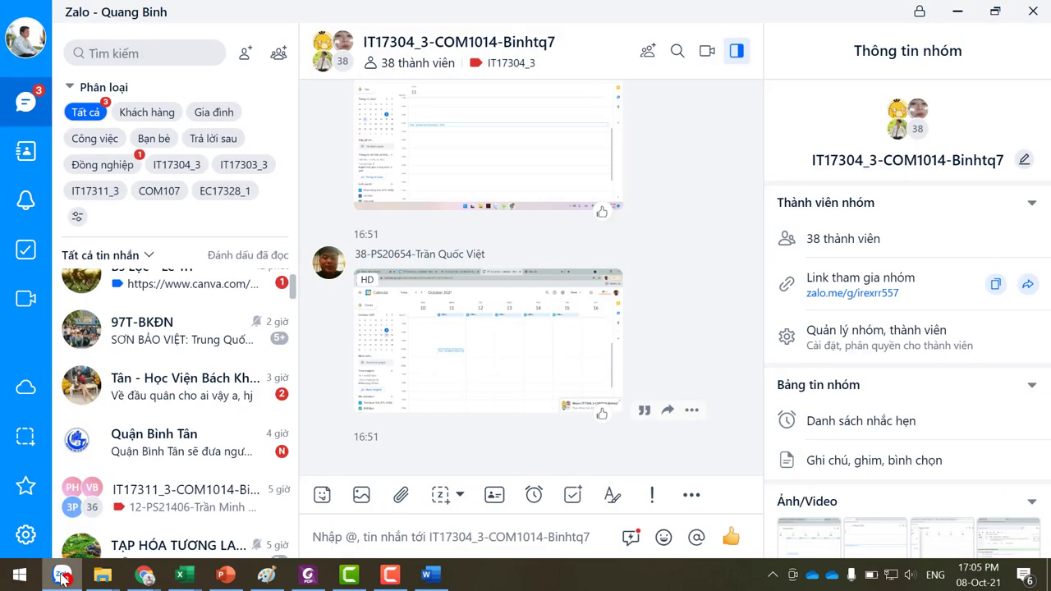
- Copy the join link of the IT17304_3-COM1014-Binhtq7 Zalo group
left_click(181, 168)
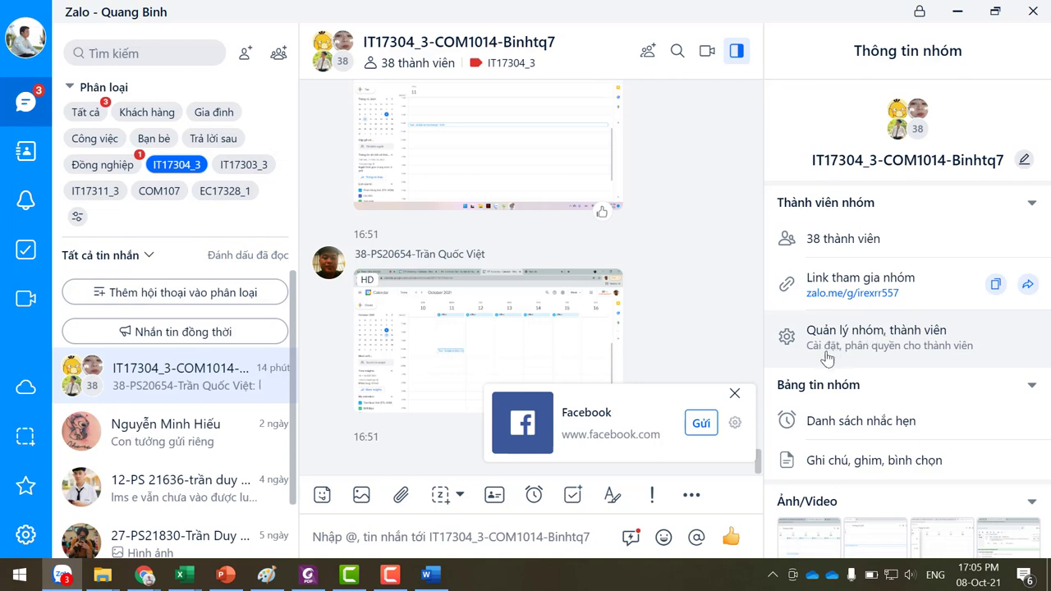
left_click(734, 396)
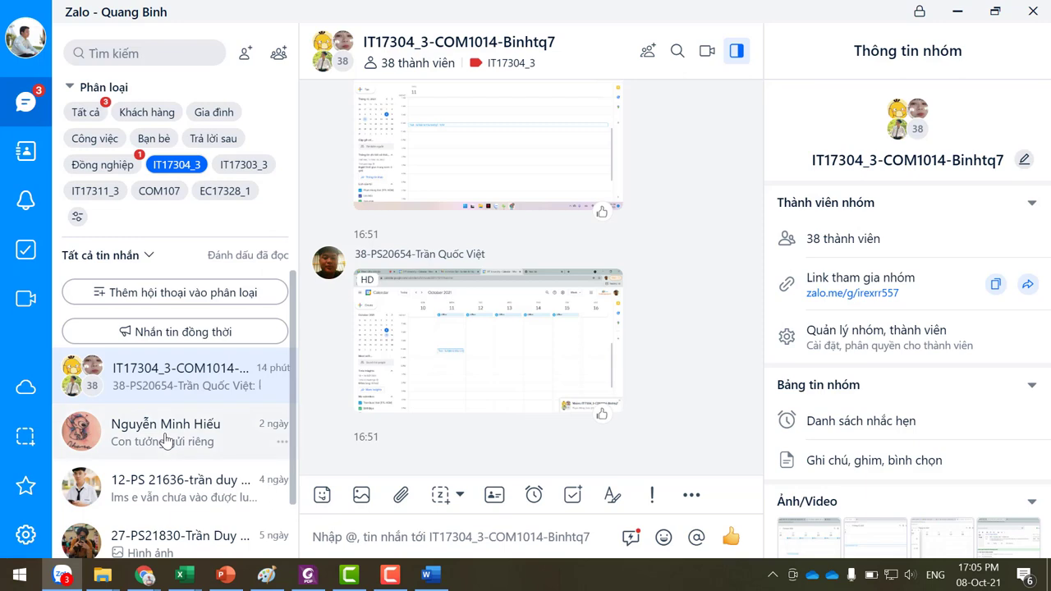
key("alt+Down")
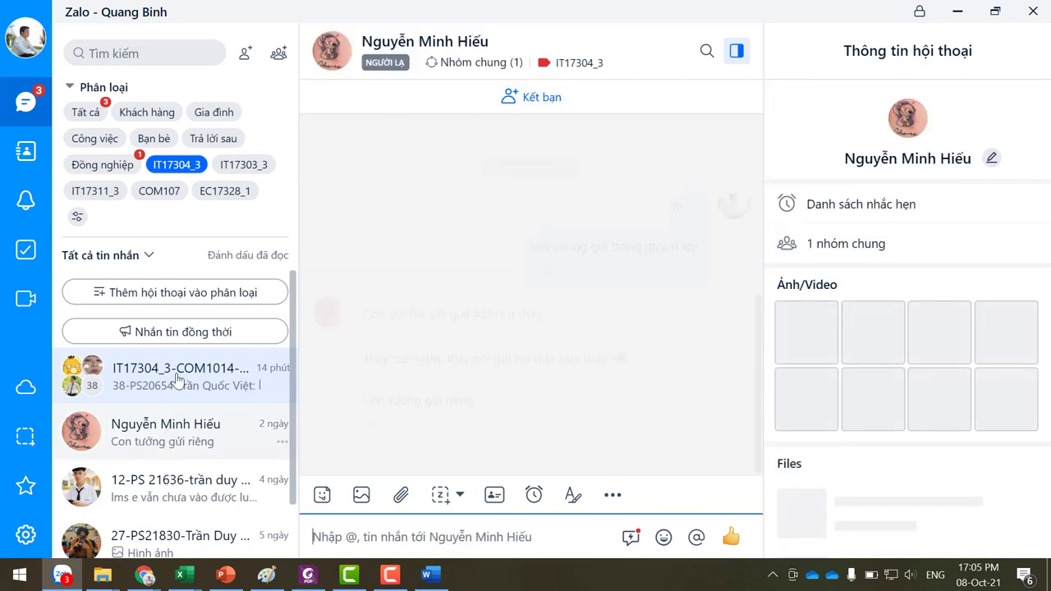
left_click(177, 377)
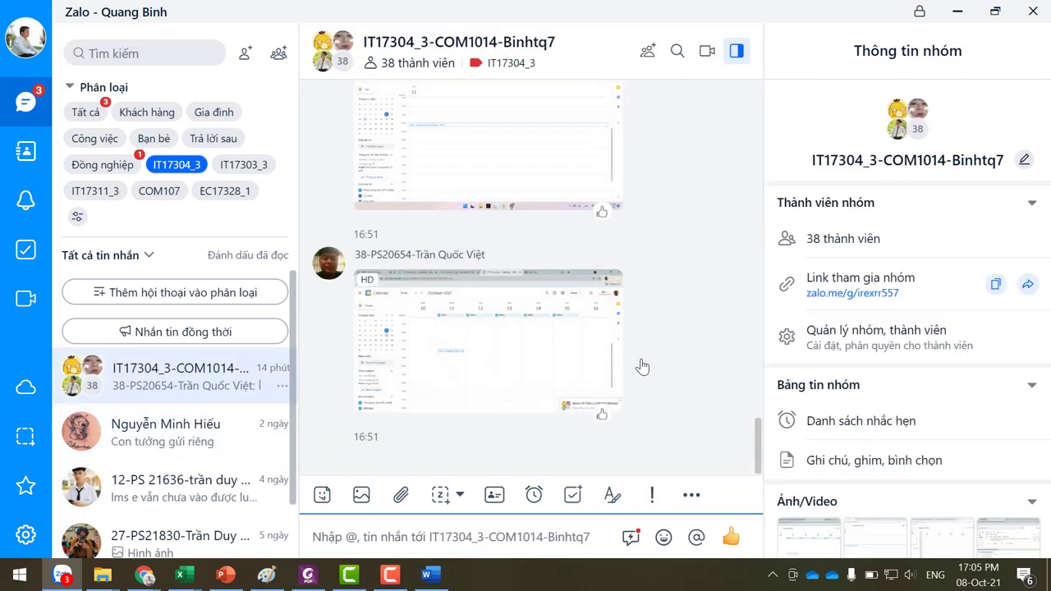
left_click(994, 284)
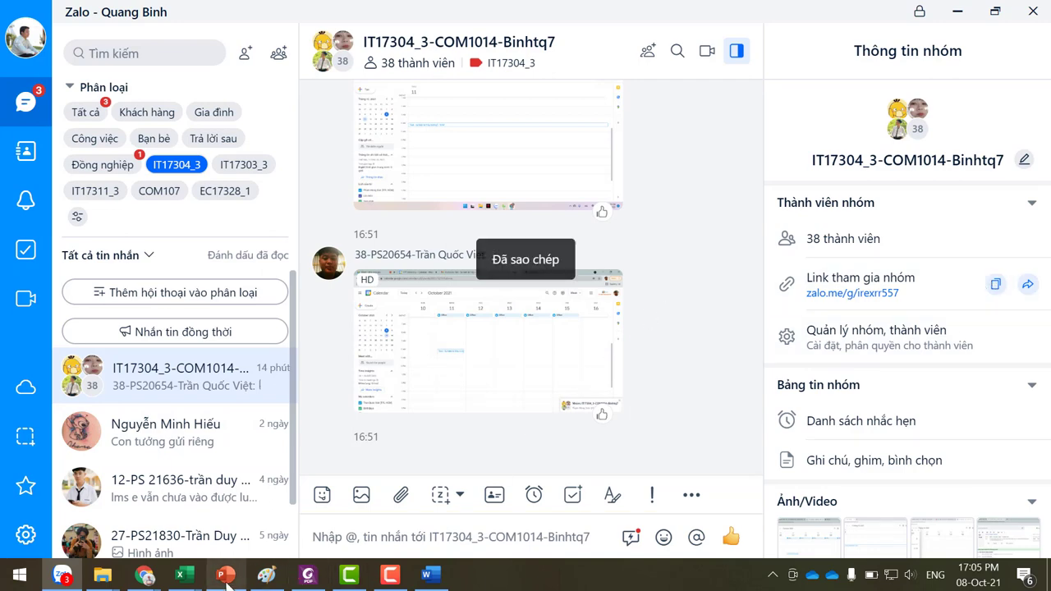
left_click(177, 576)
left_click(479, 466)
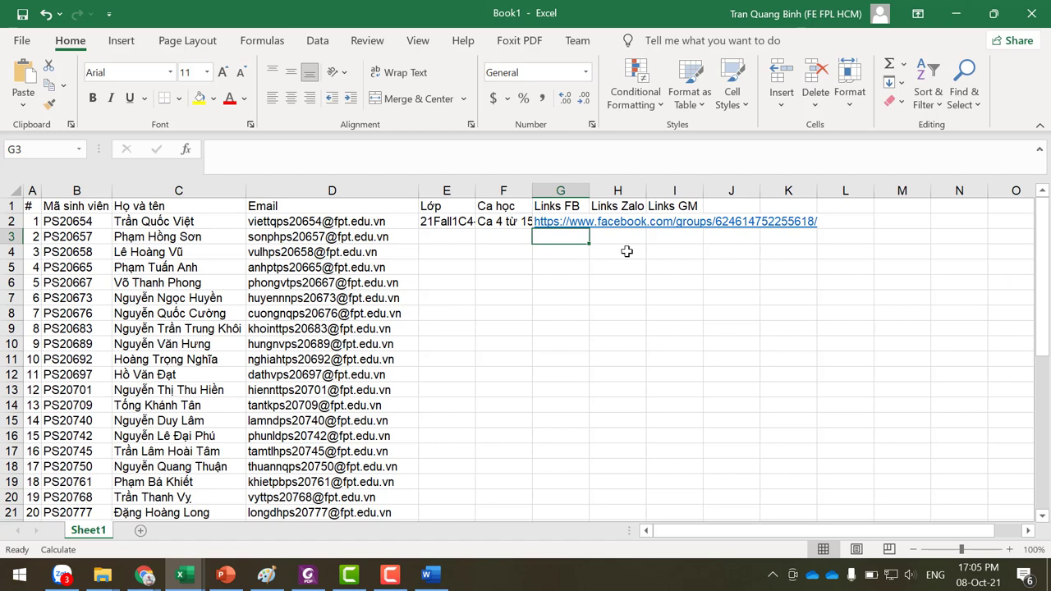
key("Right")
key("Up")
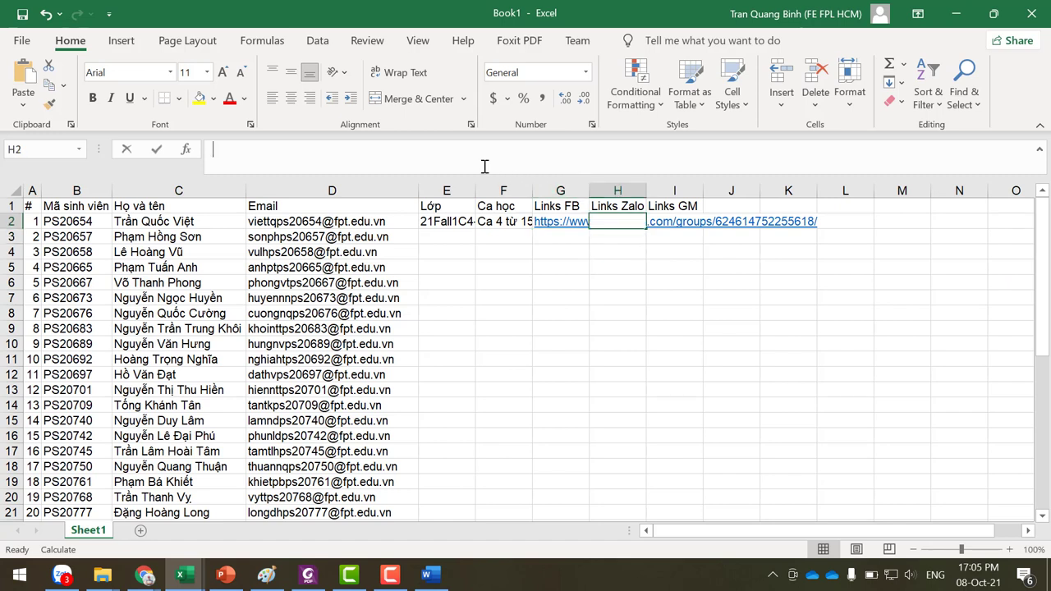
left_click(485, 167)
key("ctrl+v")
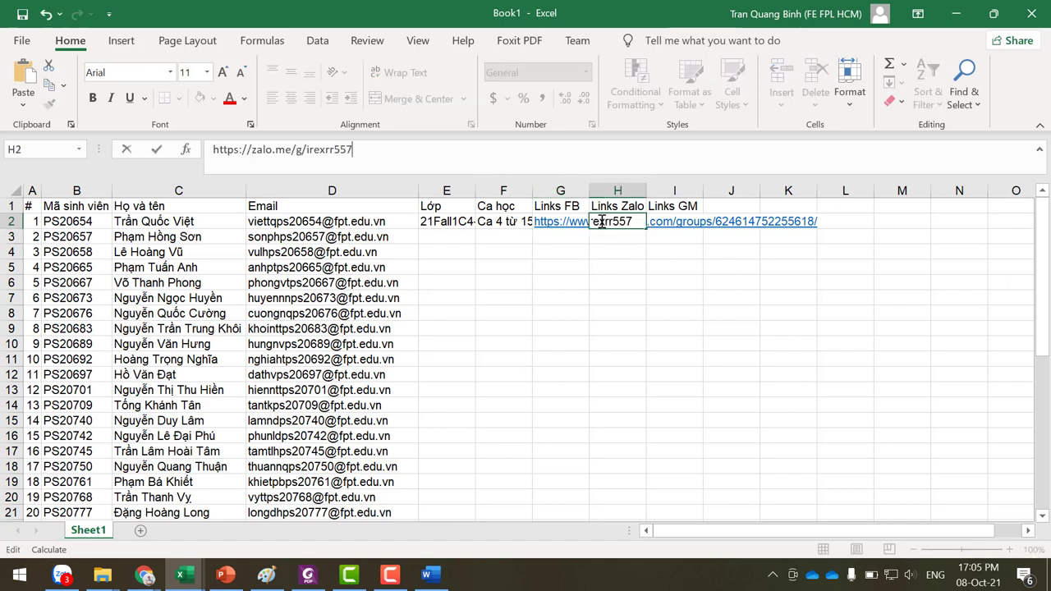
left_click(636, 256)
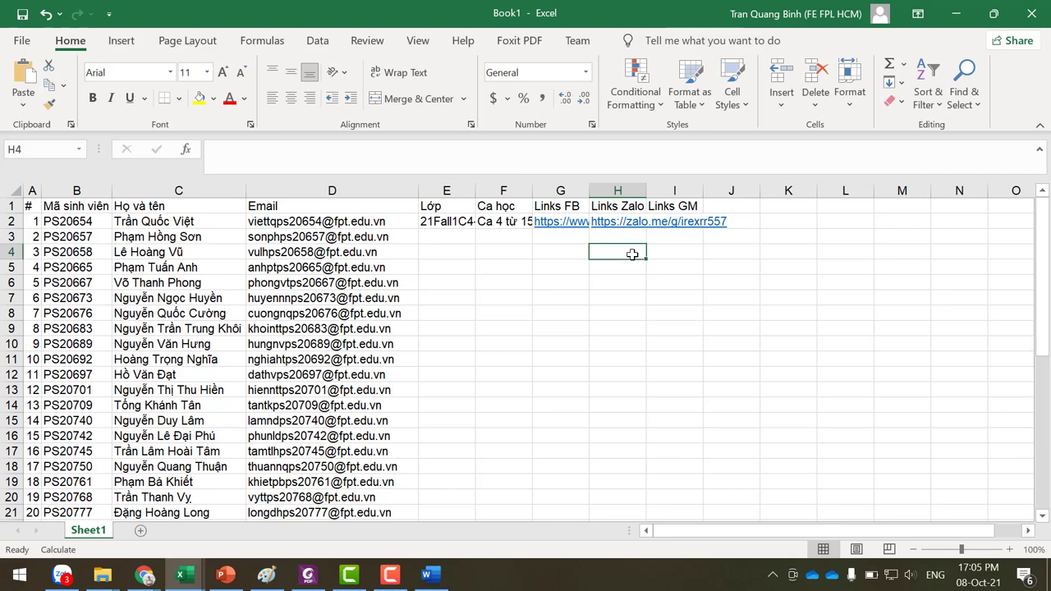
left_click(679, 239)
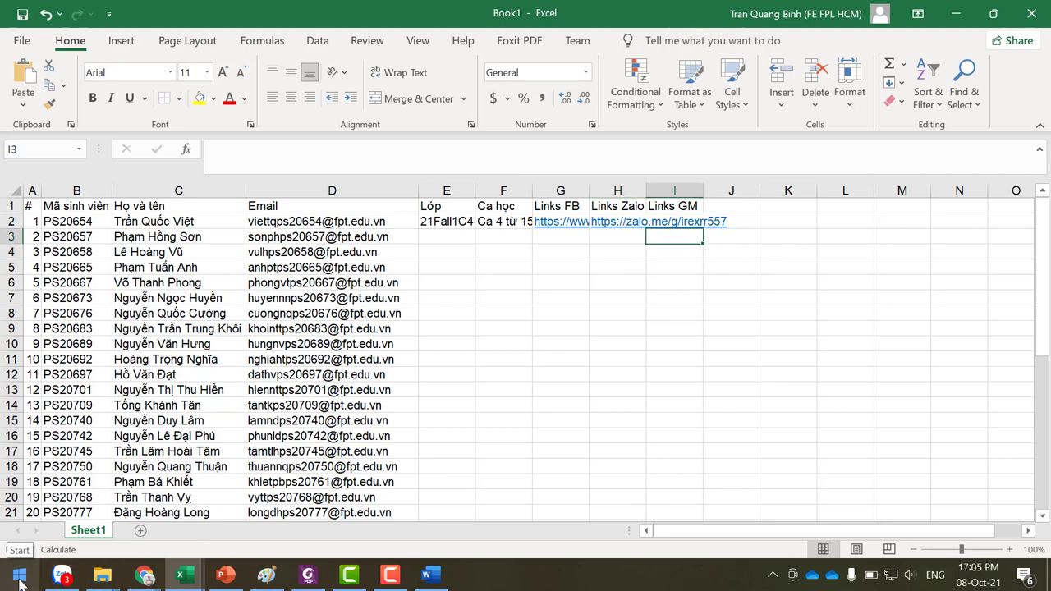
left_click(147, 559)
- Copy the Google Meet call's joining link from its meeting details
left_click(88, 505)
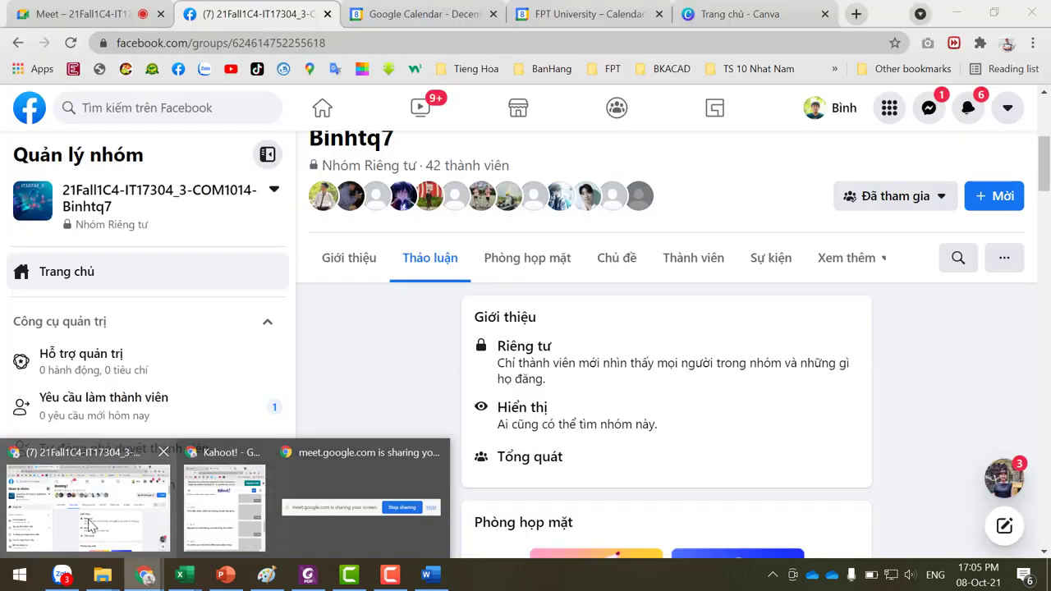
left_click(45, 8)
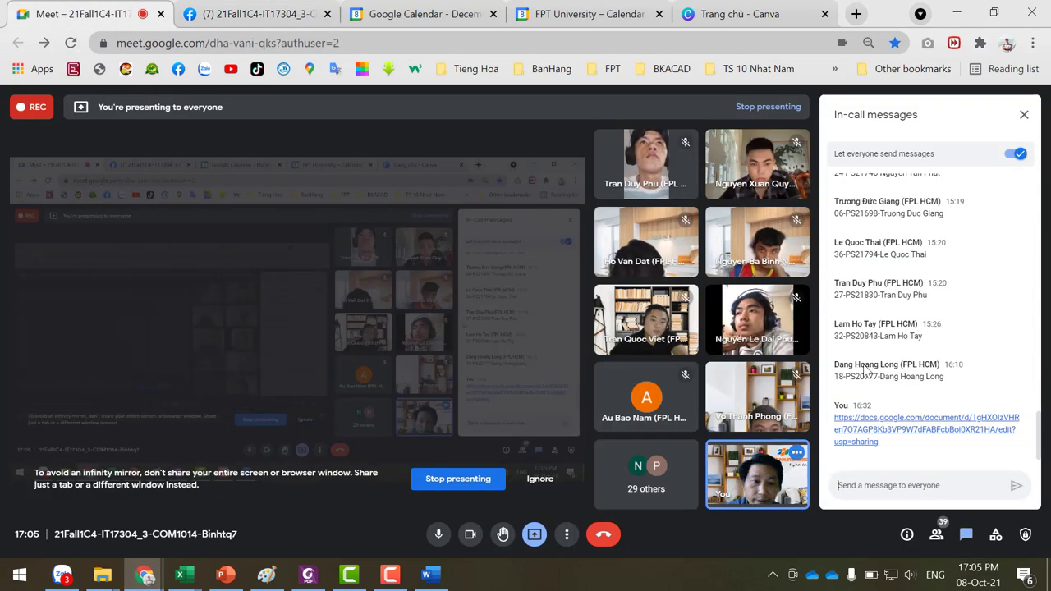
left_click(906, 536)
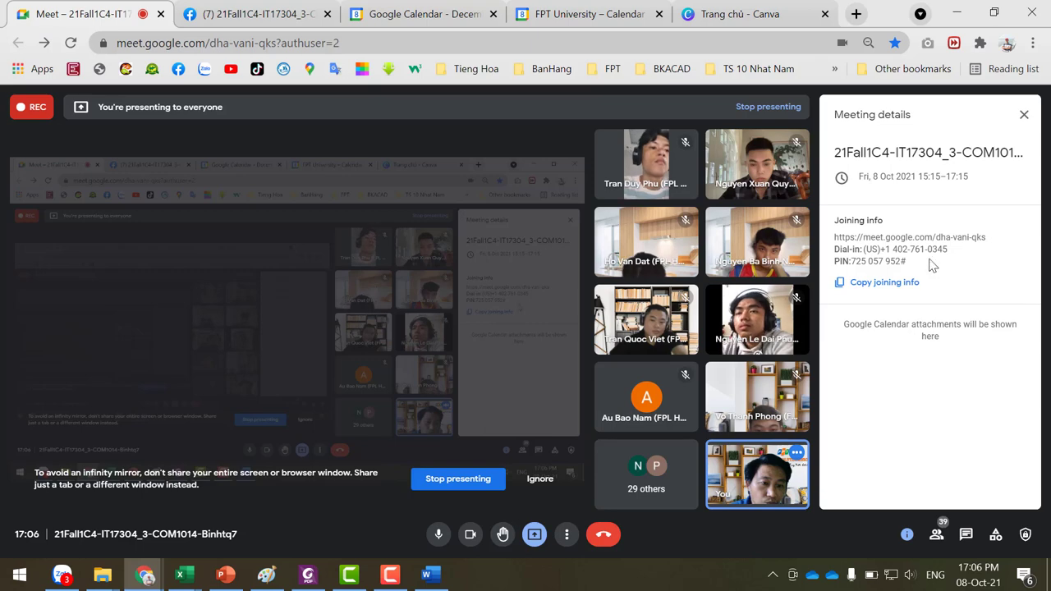
left_click_drag(986, 238, 832, 237)
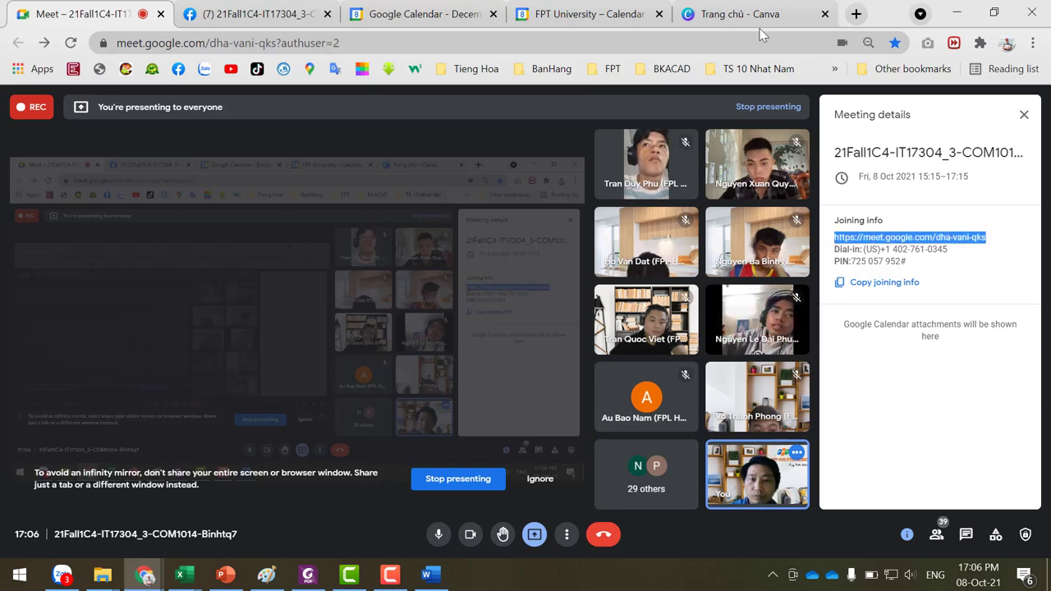
left_click(432, 577)
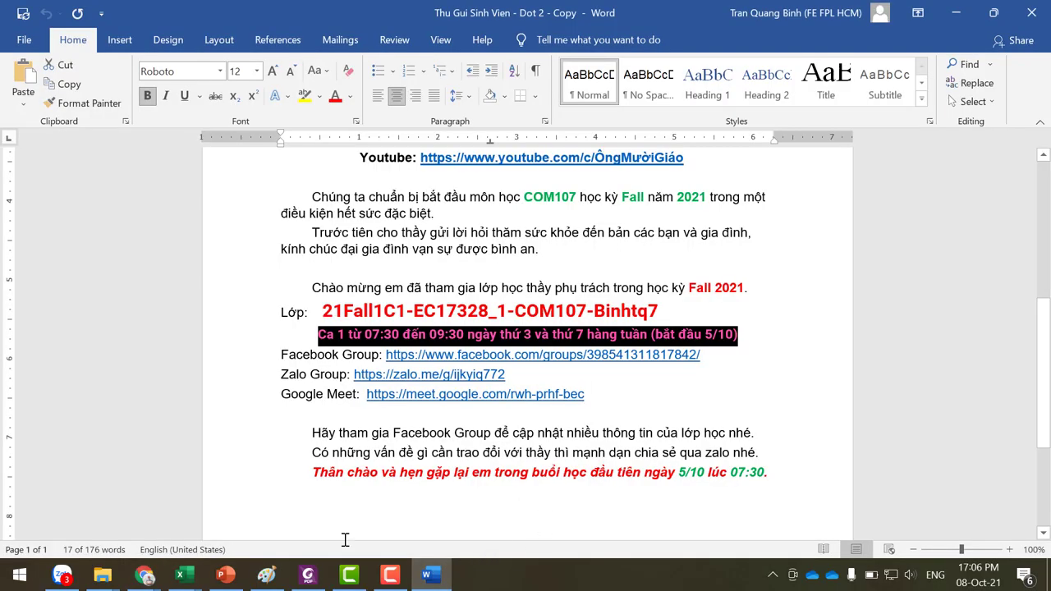
mouse_move(96, 580)
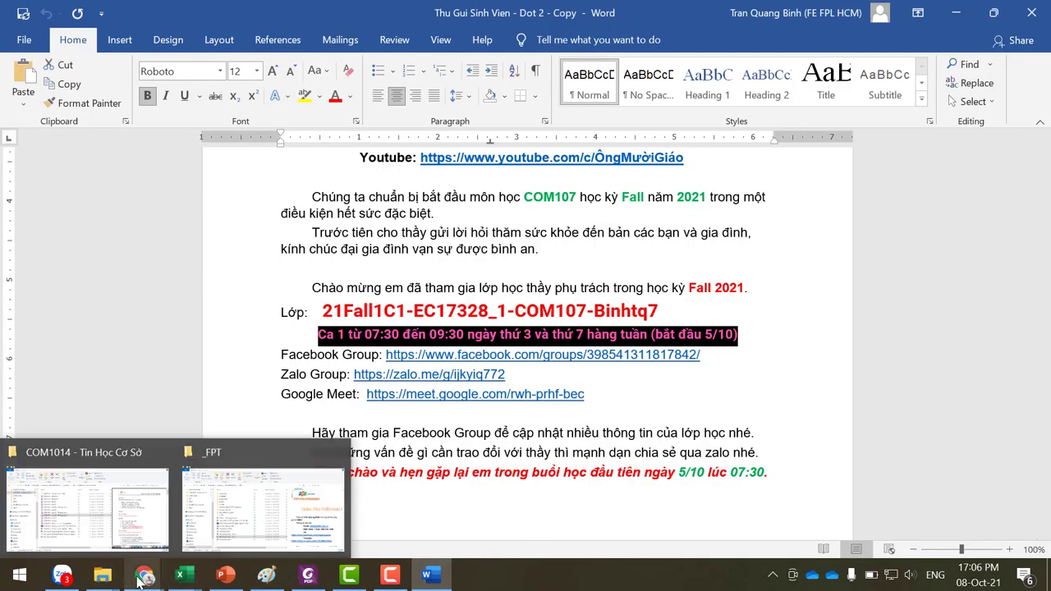
left_click(180, 575)
left_click(426, 509)
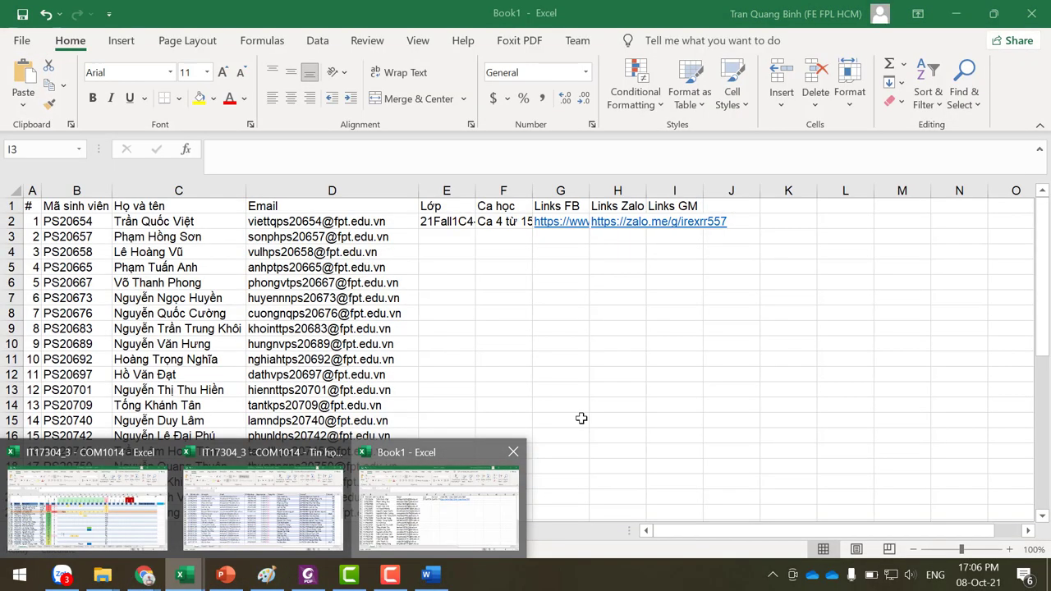
key("Up")
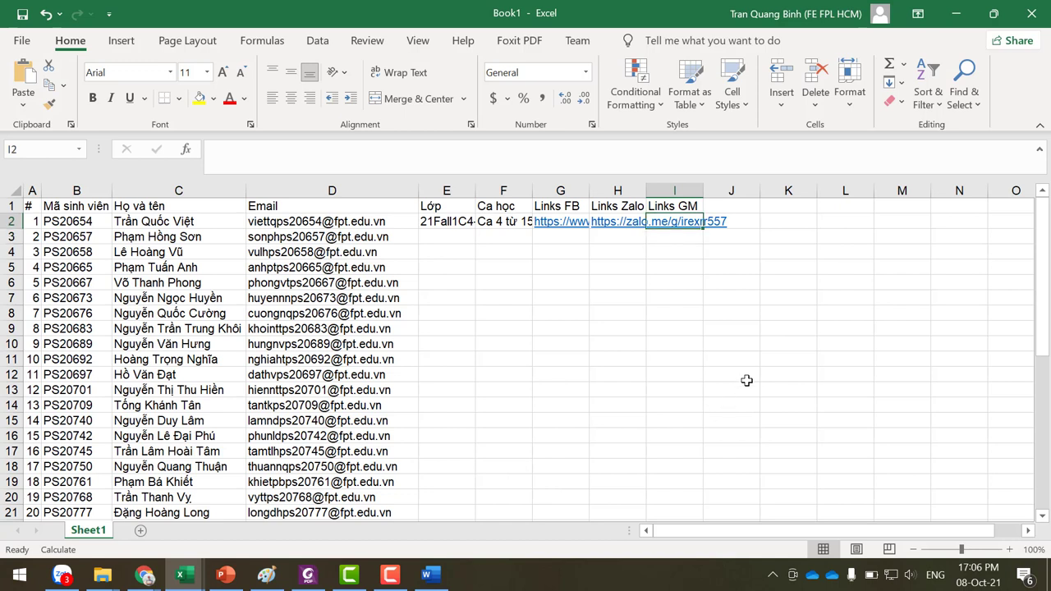
key("ctrl+v")
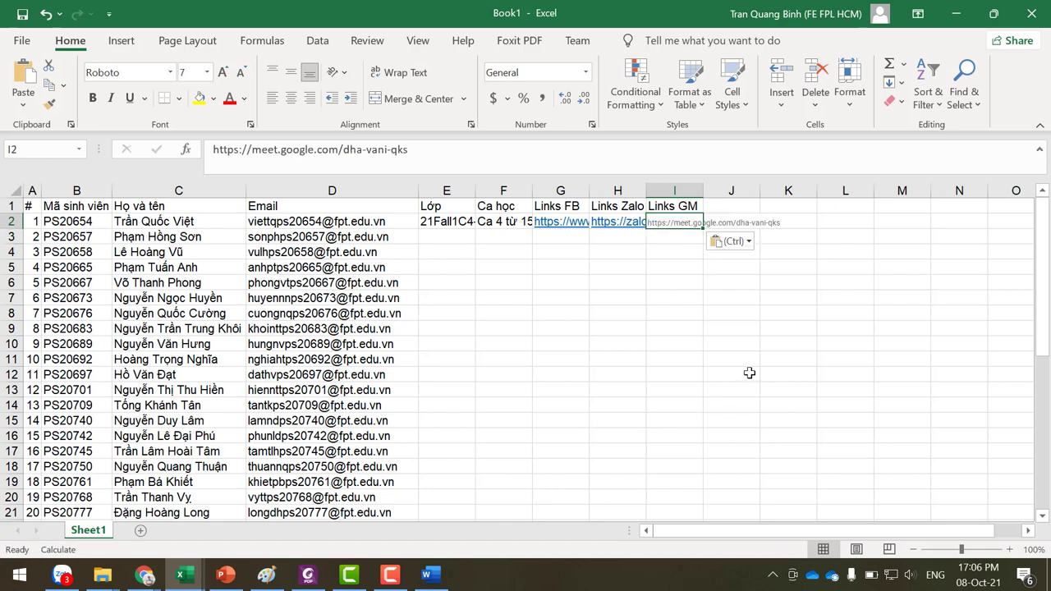
- Fill E2:I2 (class, session and three links) down through row 41
key("shift+Left")
key("shift+Left")
key("shift+Left")
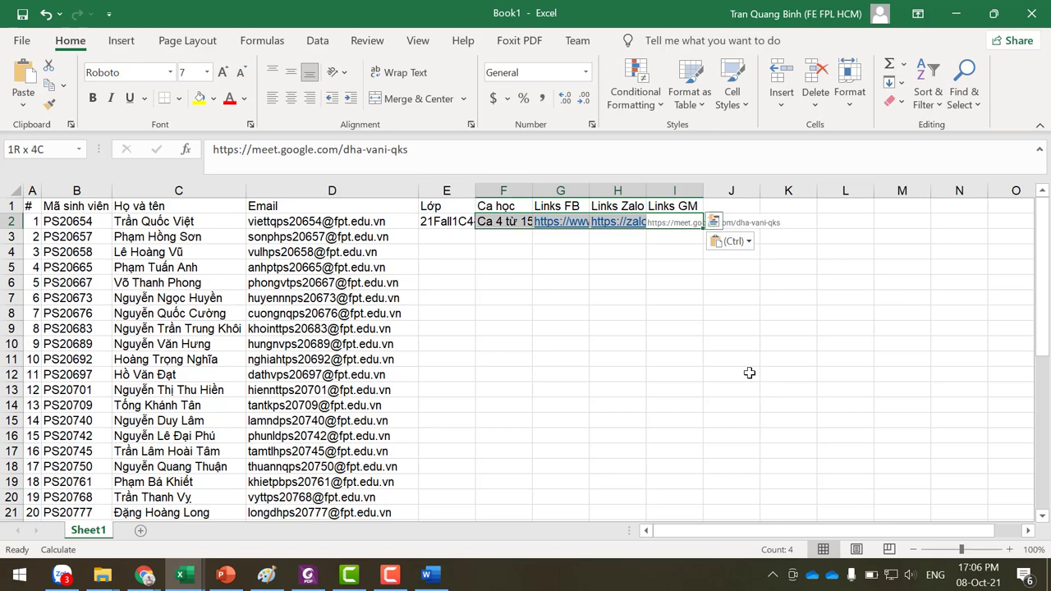
key("shift+Left")
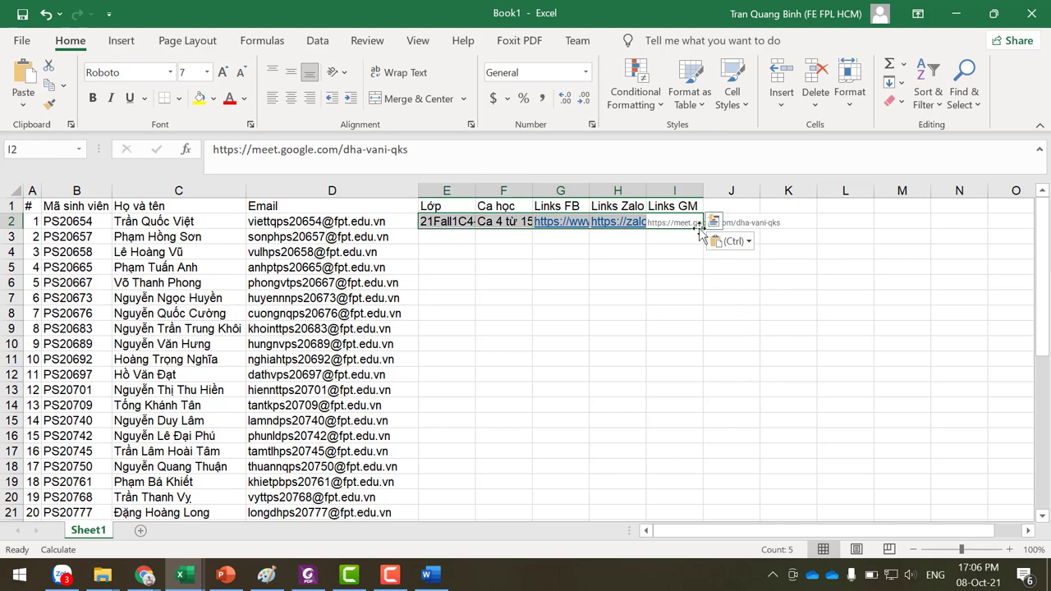
double_click(701, 229)
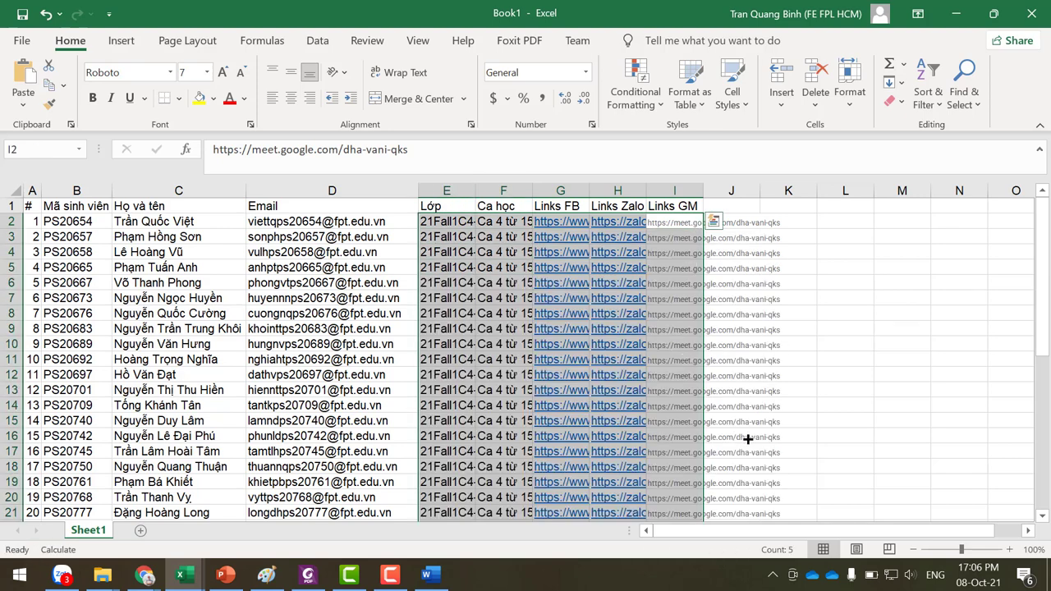
scroll(739, 443, "down", 10)
scroll(714, 473, "down", 1)
left_click(515, 432)
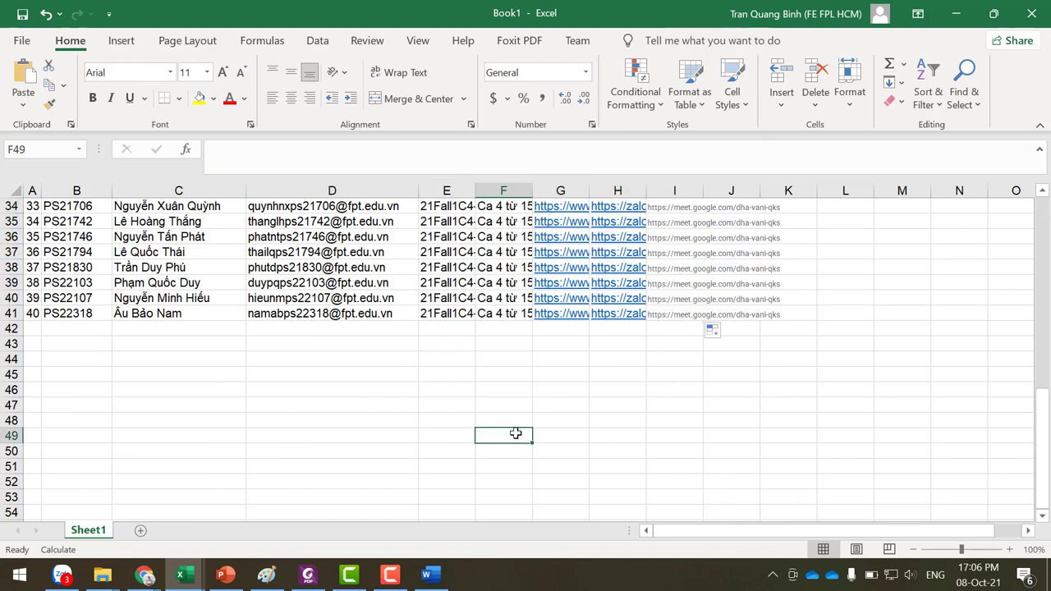
- Save the workbook, browsing to the _FPT folder in OneDrive - FPT EDUCATION on D:
key("ctrl+s")
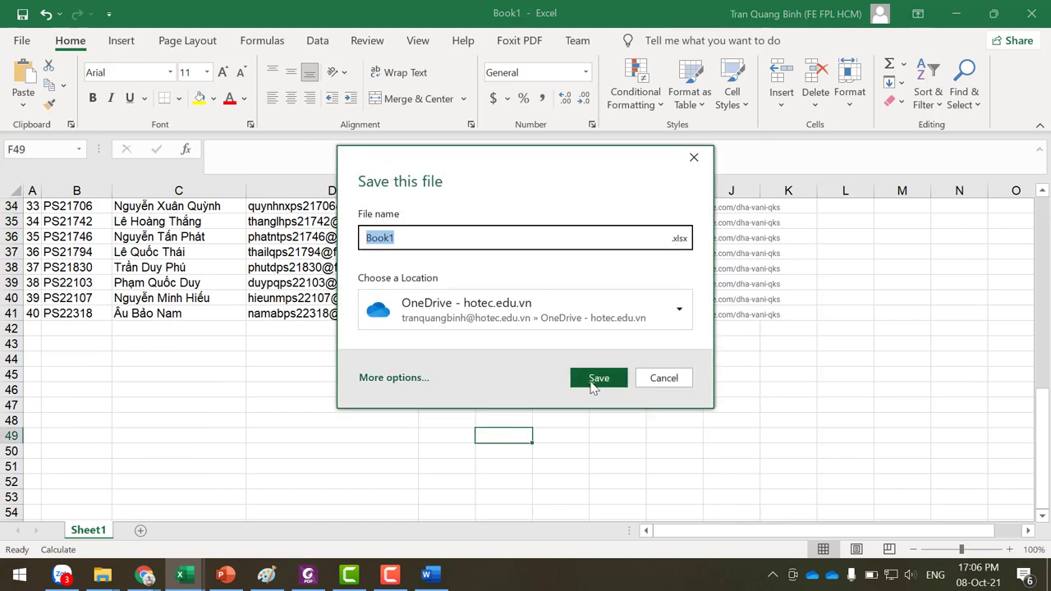
type("Thong Tin Gui")
type(" M")
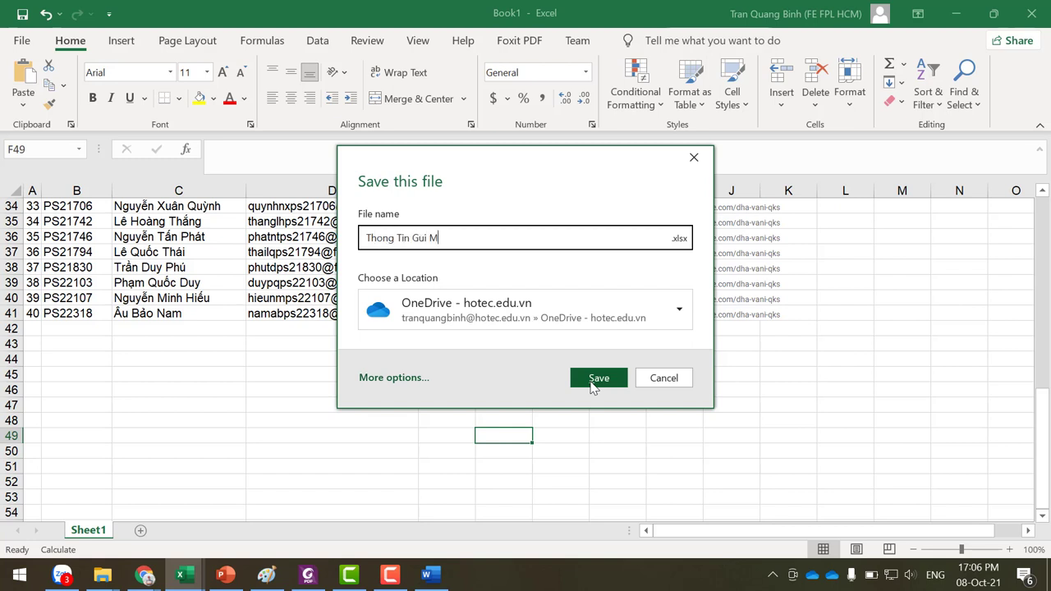
type("ail")
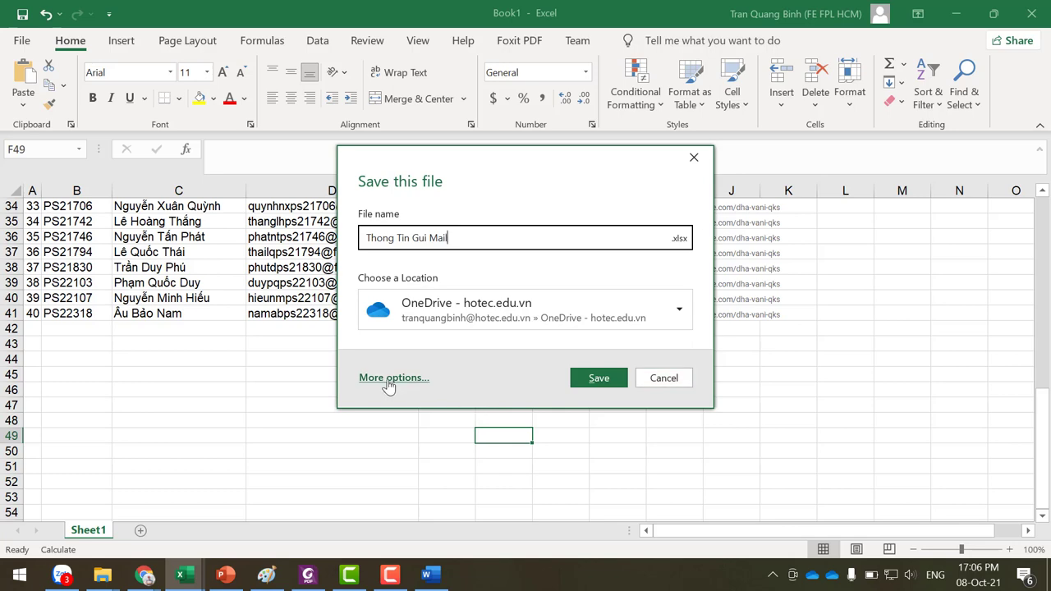
left_click(391, 379)
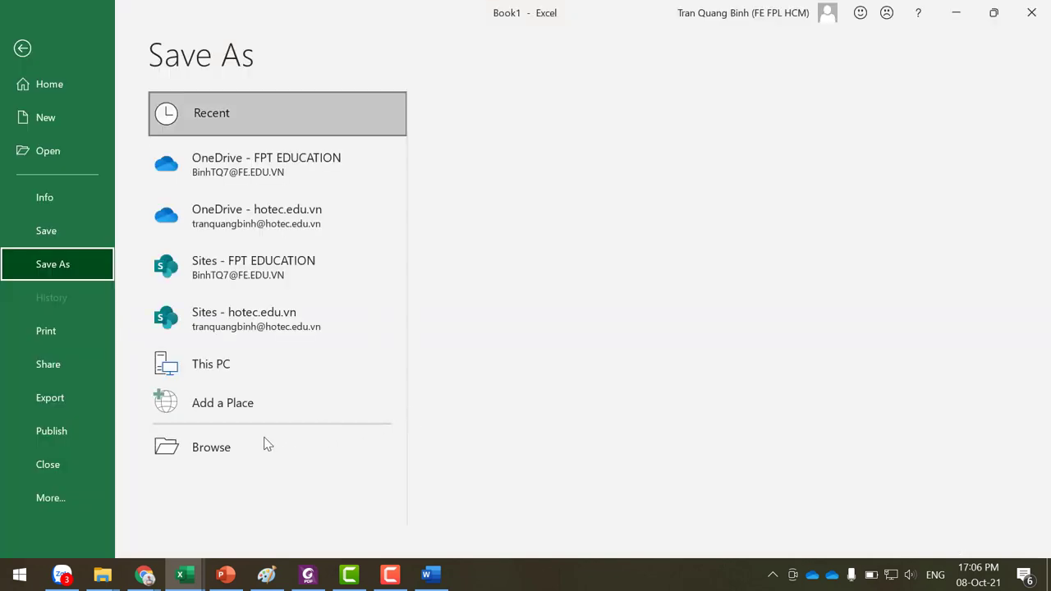
left_click(206, 451)
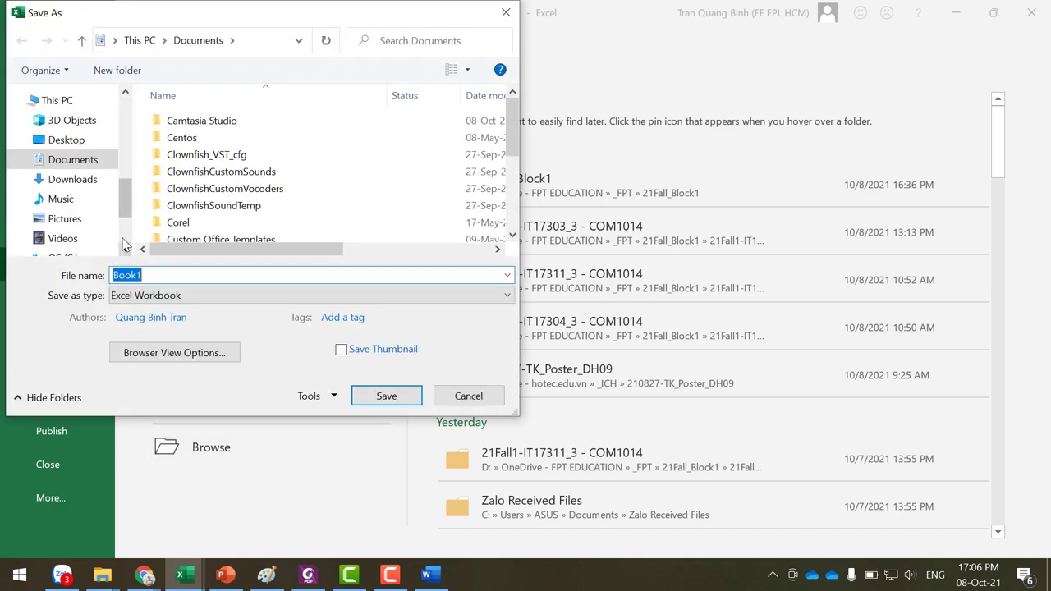
scroll(49, 197, "down", 2)
left_click(57, 173)
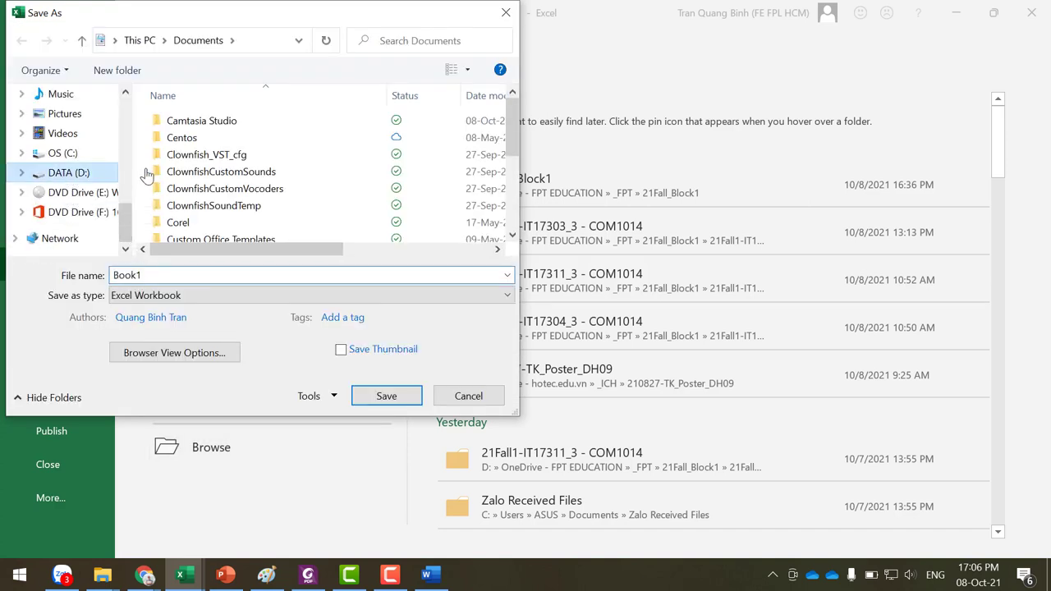
left_click(238, 207)
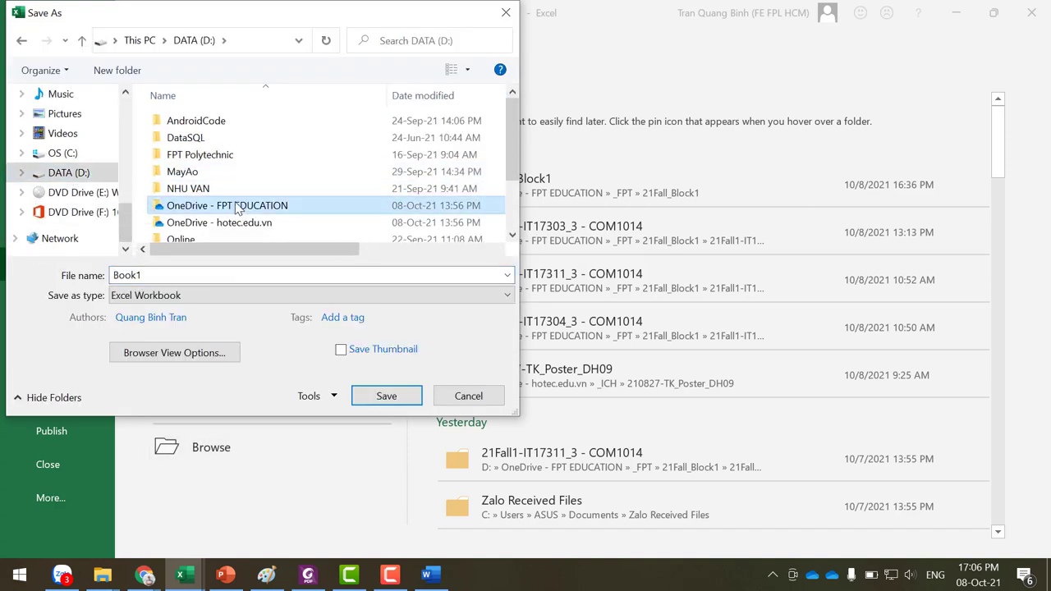
double_click(238, 207)
double_click(228, 153)
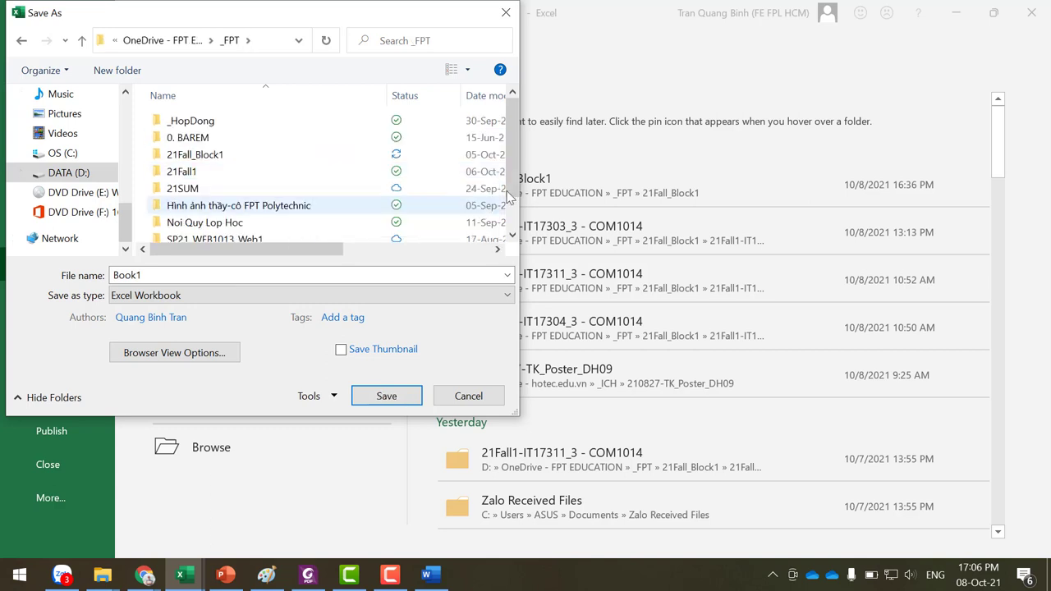
- Name the workbook ThonTinGuiMail and save it
left_click_drag(513, 190, 512, 230)
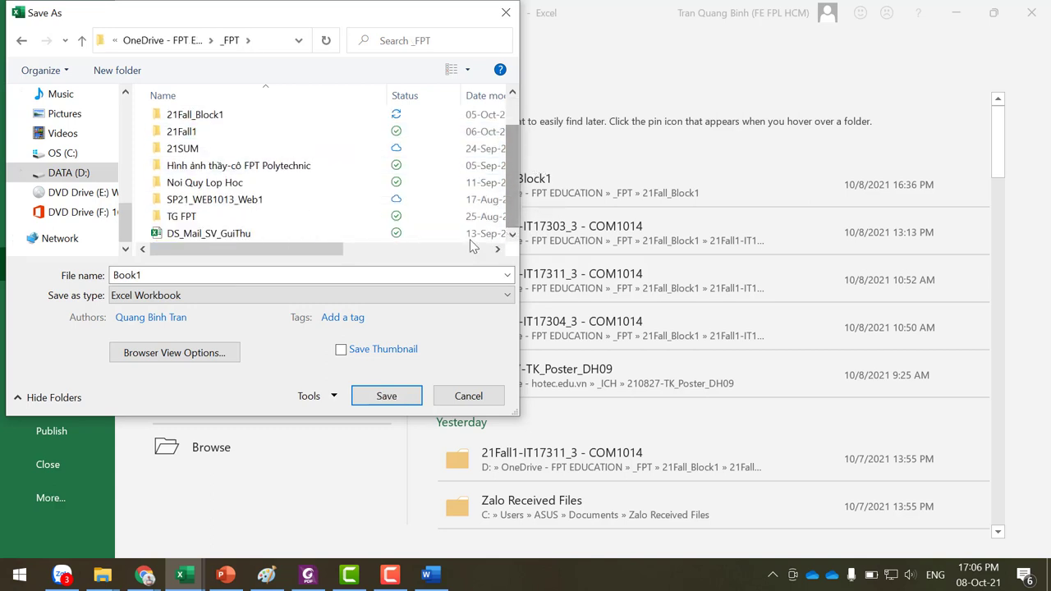
double_click(187, 271)
type("T")
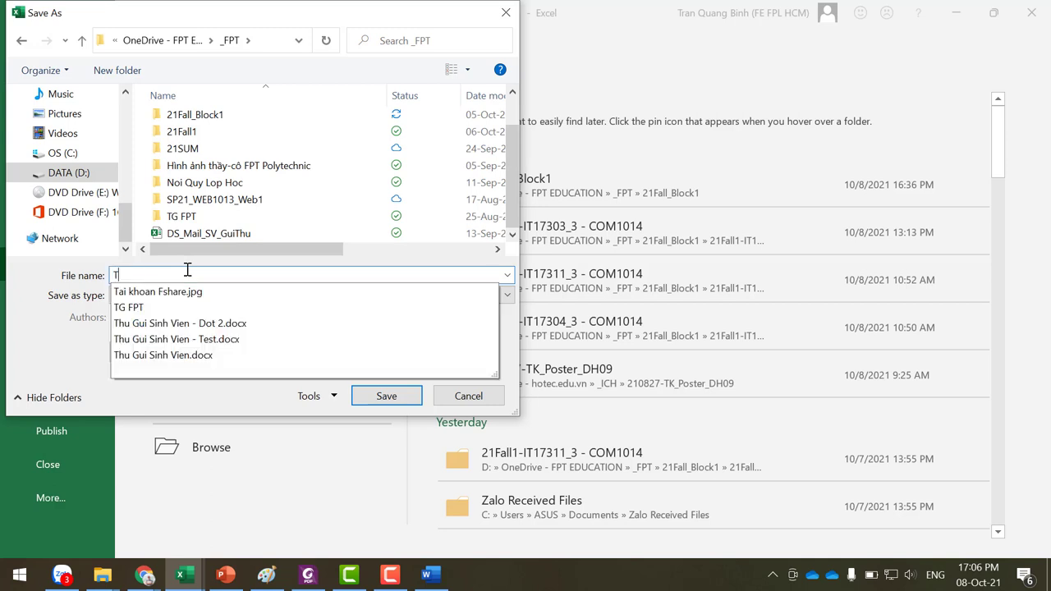
type("honTinGuiMai")
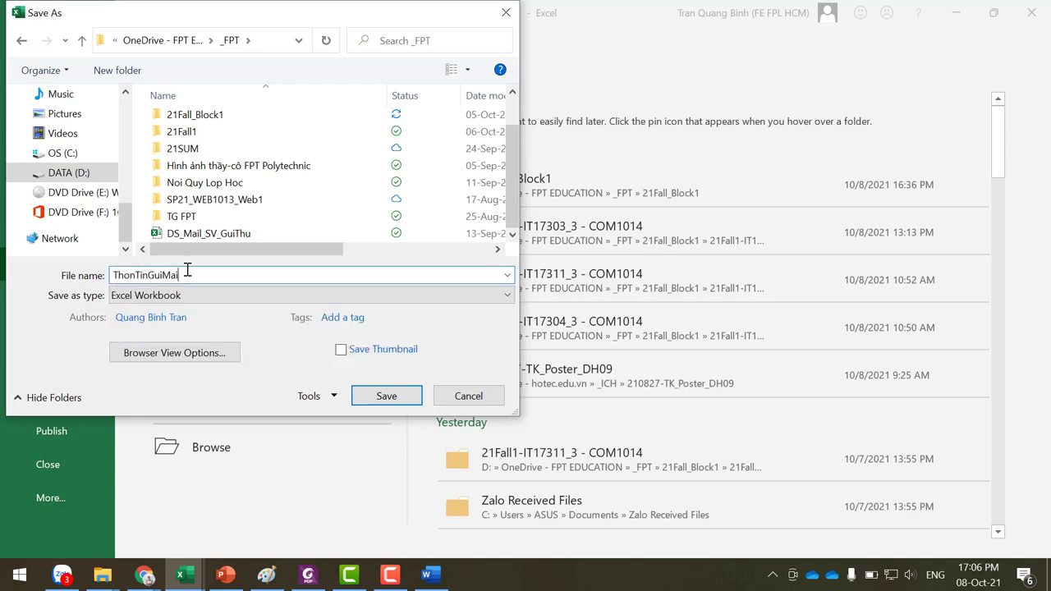
double_click(187, 271)
key("Escape")
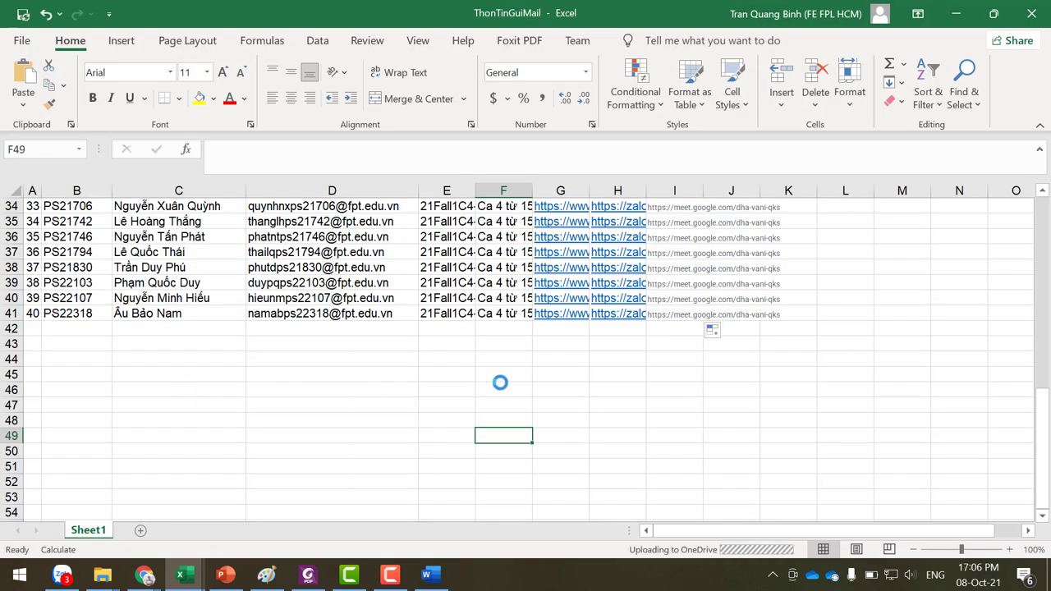
- Close the ThonTinGuiMail workbook and return to the Word welcome letter
left_click(1036, 16)
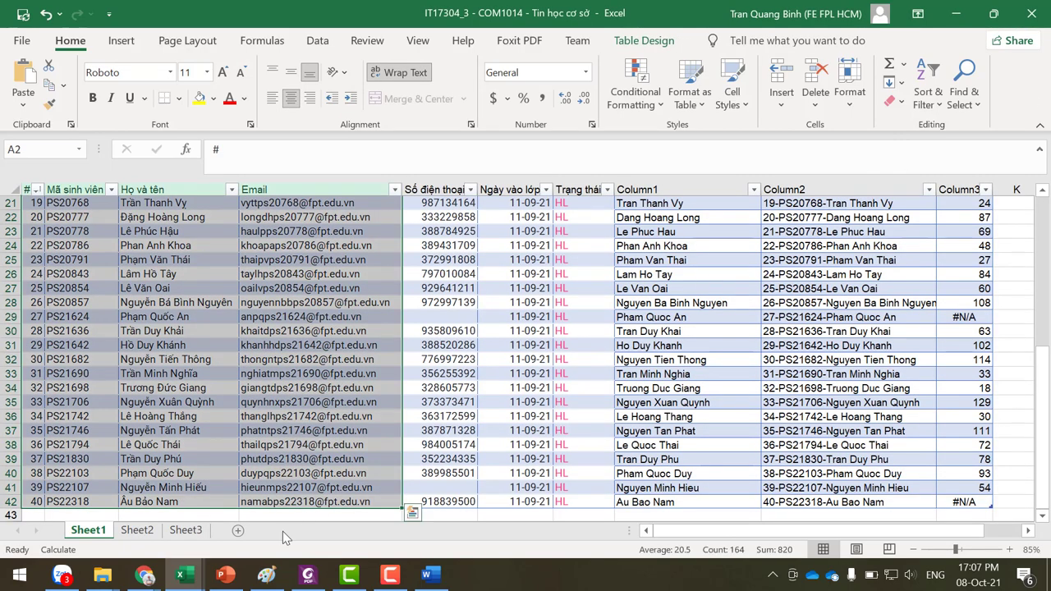
left_click(433, 581)
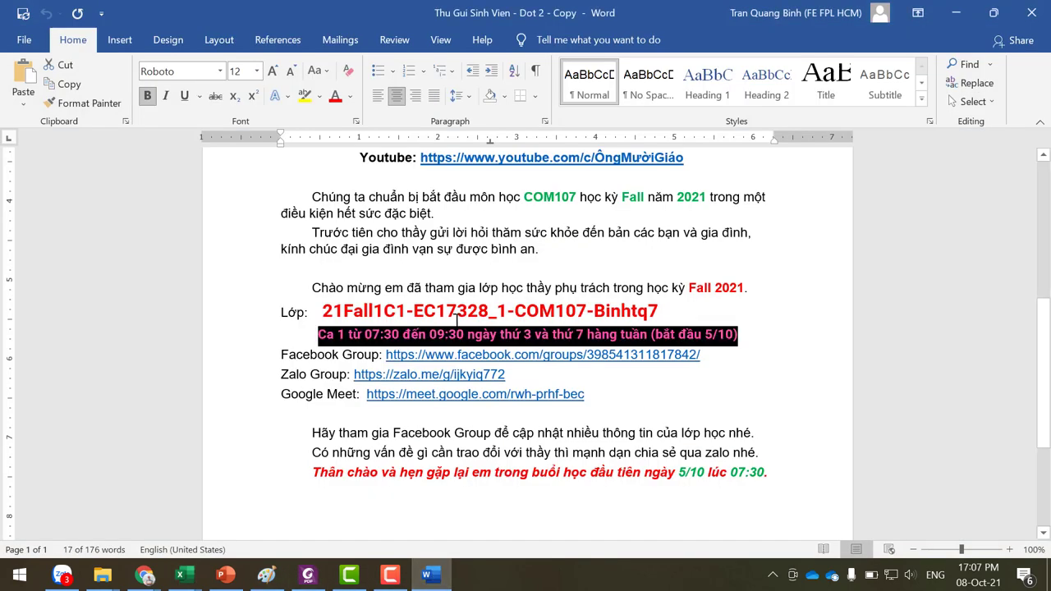
scroll(460, 320, "up", 3)
scroll(460, 320, "up", 4)
scroll(458, 320, "down", 1)
scroll(452, 316, "up", 3)
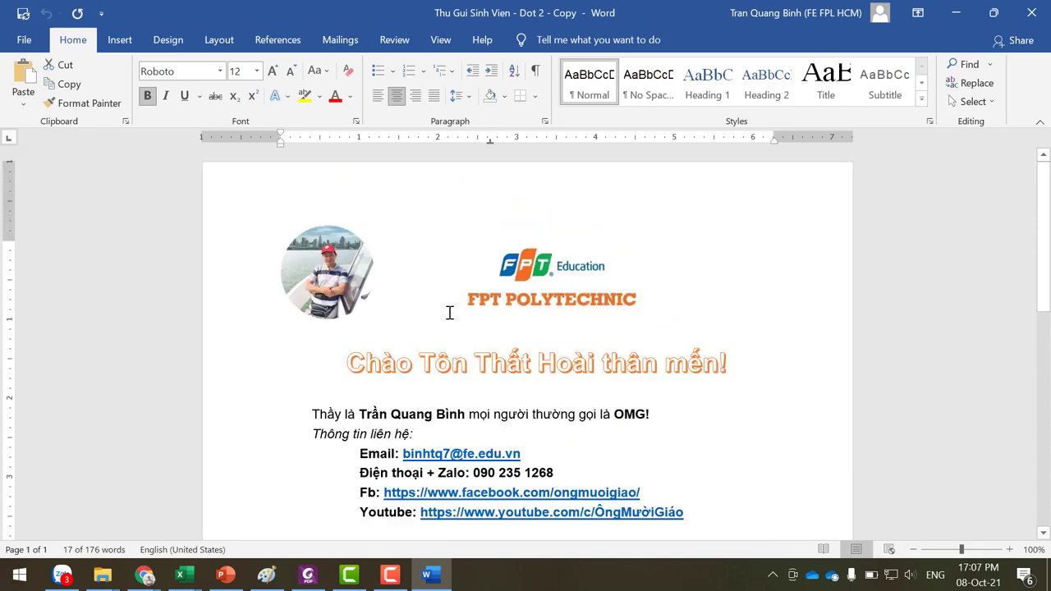
- Run the Step-by-Step Mail Merge Wizard for E-mail messages up to recipient selection
left_click(341, 41)
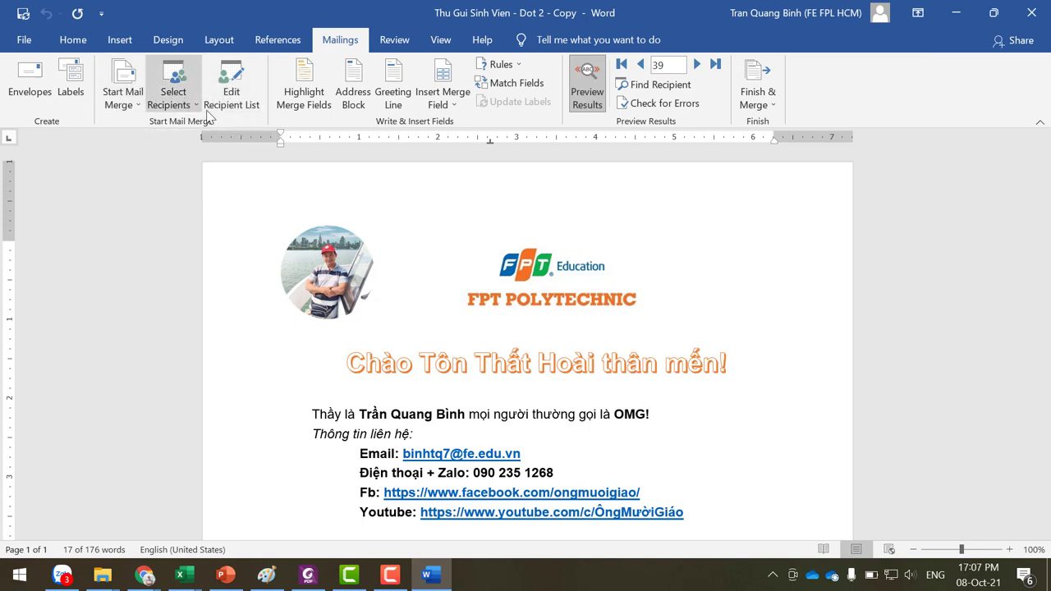
left_click(128, 107)
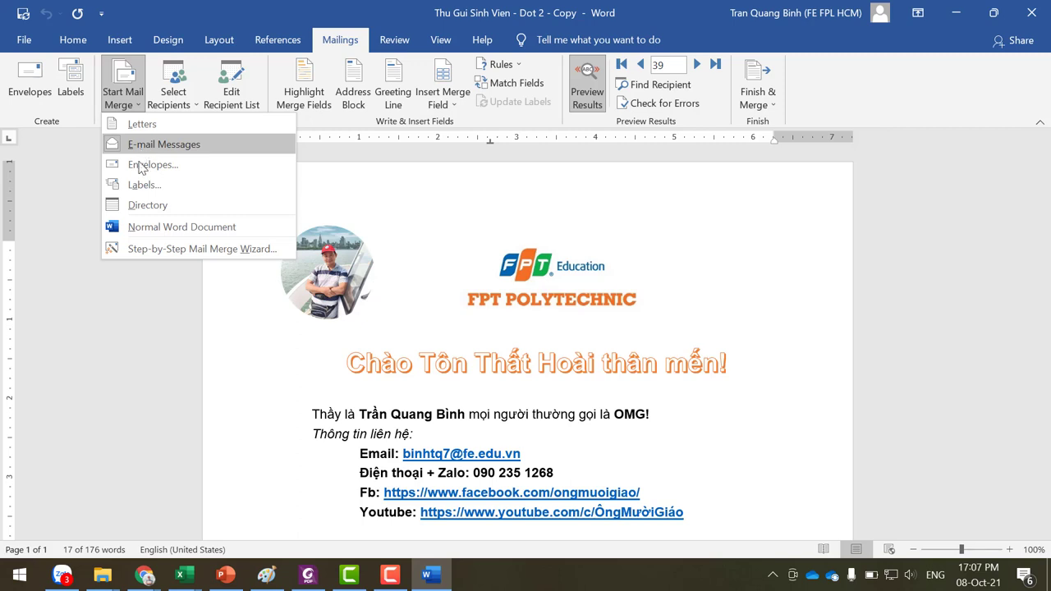
left_click(130, 249)
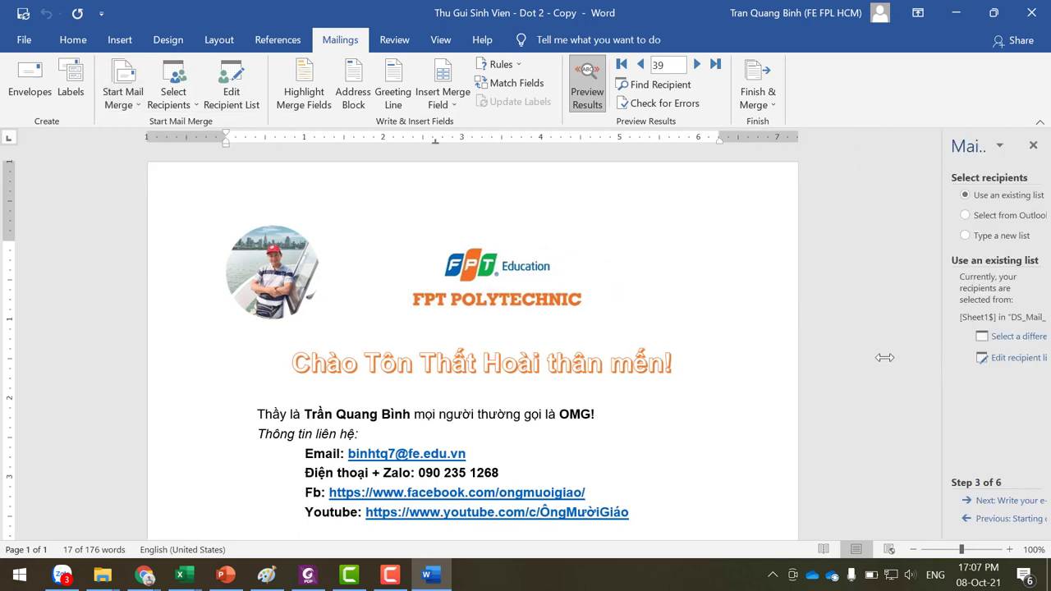
left_click_drag(884, 357, 774, 347)
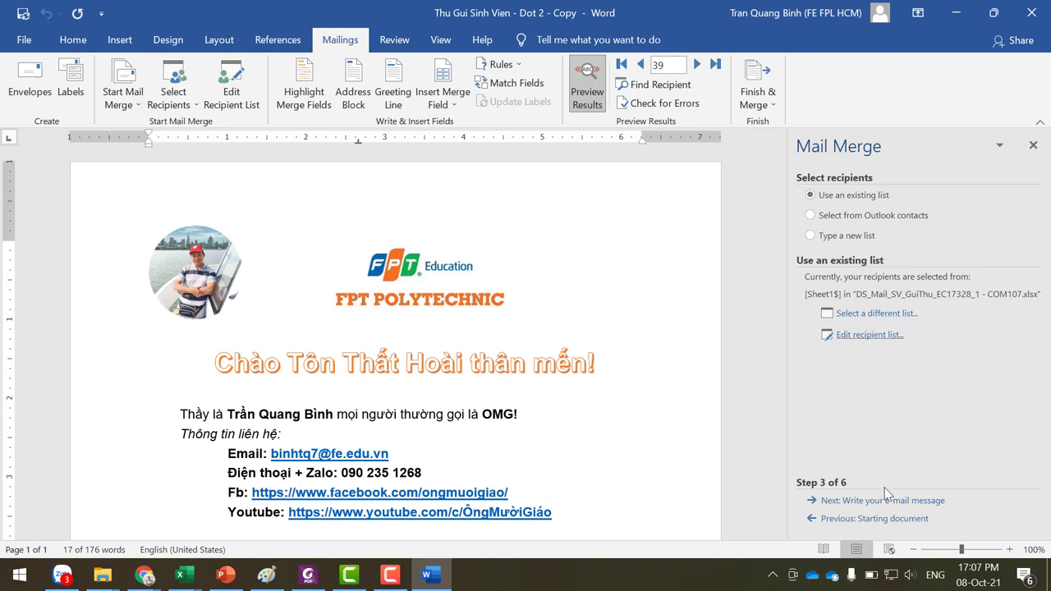
left_click(830, 520)
left_click(830, 520)
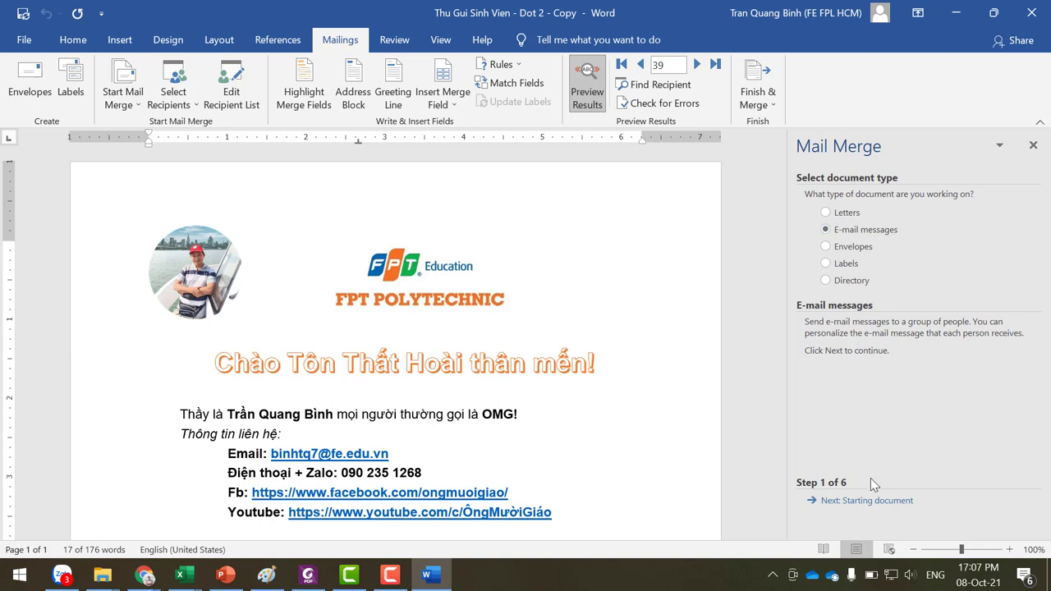
left_click(864, 500)
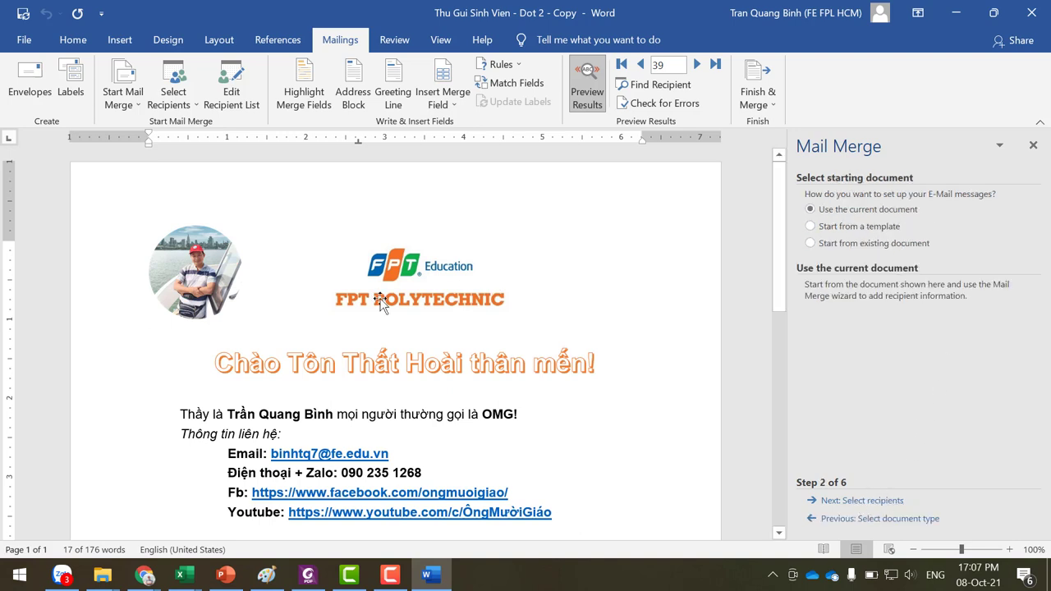
left_click(837, 501)
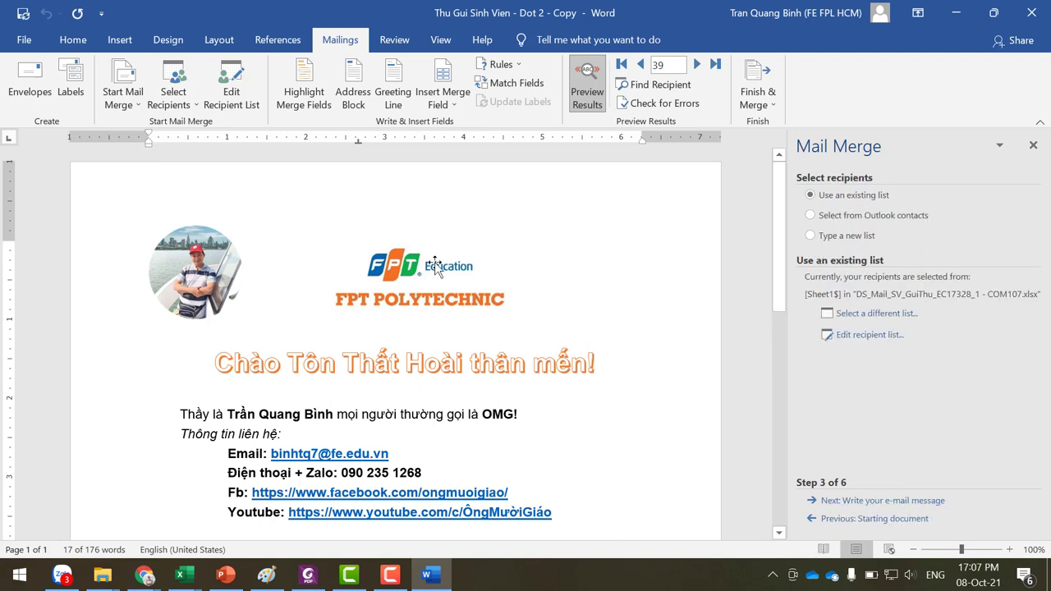
- Browse to D:\OneDrive\_FPT for a different list and select the ThonTinGuiMail spreadsheet
left_click(858, 314)
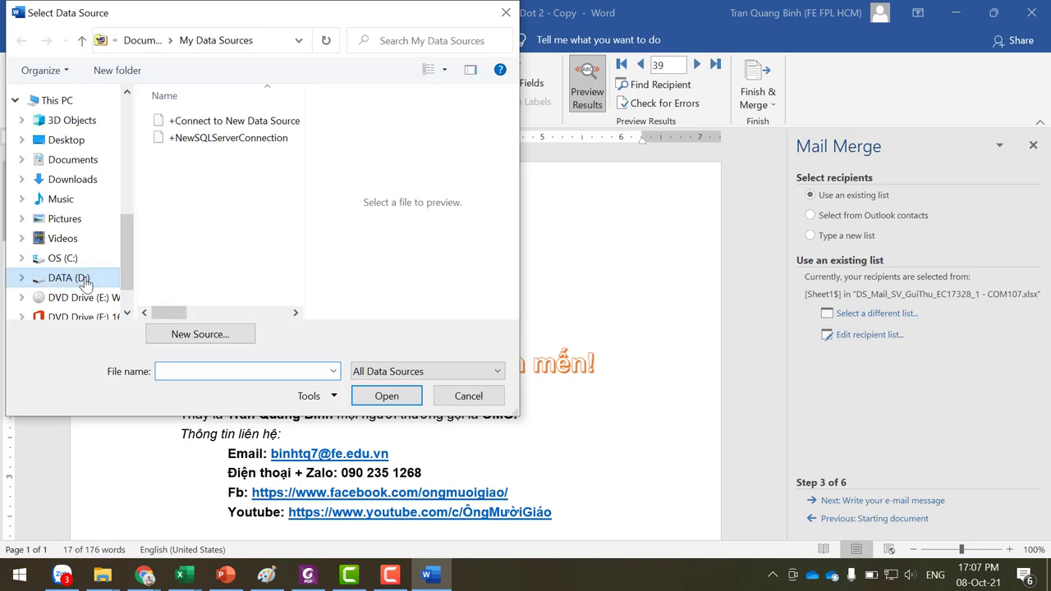
left_click(85, 279)
double_click(190, 207)
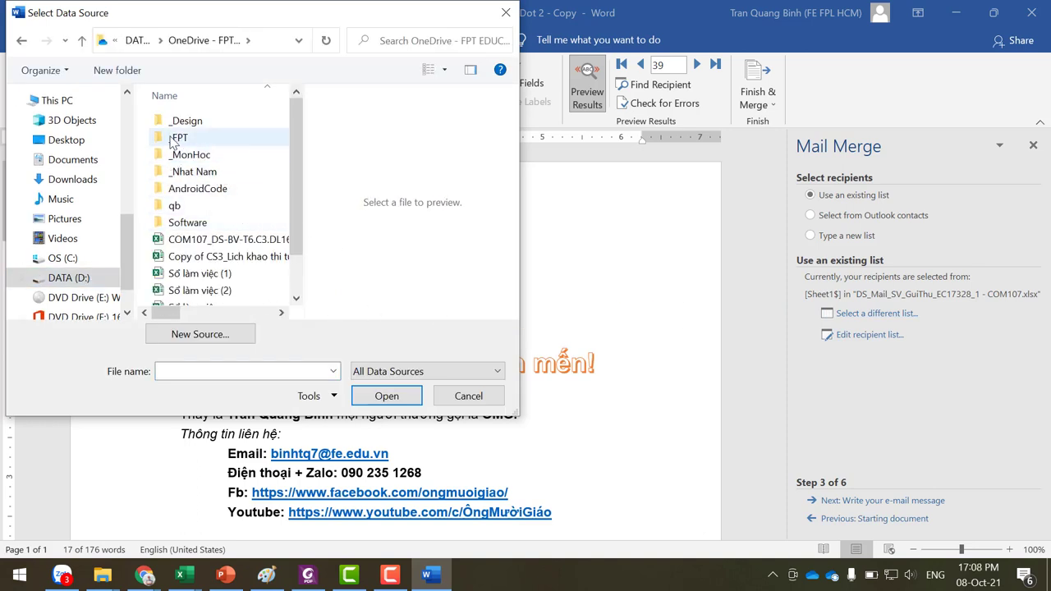
double_click(178, 137)
left_click_drag(298, 206, 298, 260)
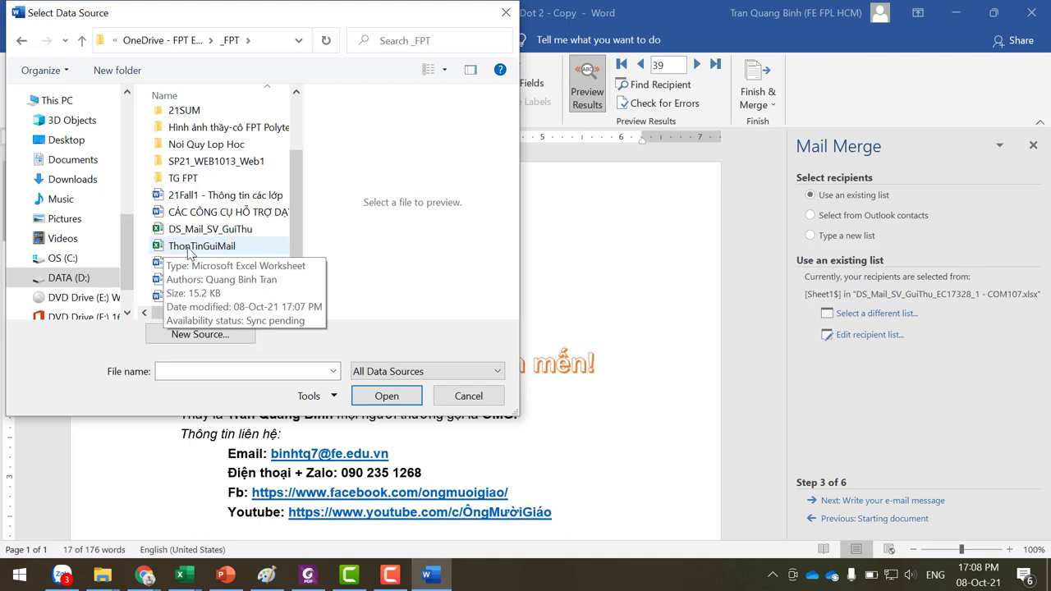
left_click(189, 250)
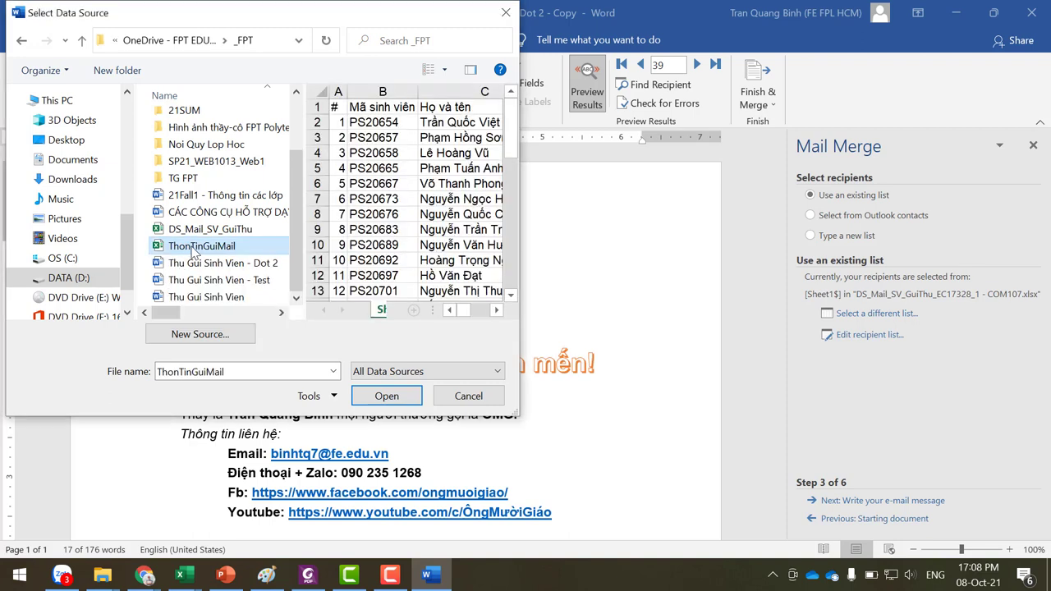
- Rename the file to ThongTinGuiMail and use its Sheet1$ table as recipients
left_click(193, 250)
left_click(192, 246)
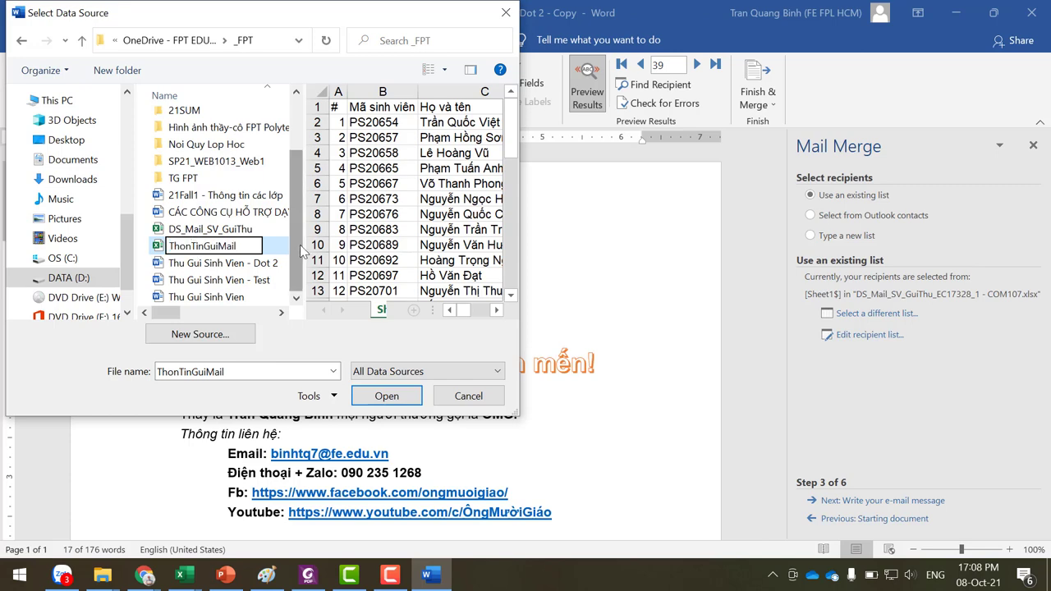
type("g")
key("Return")
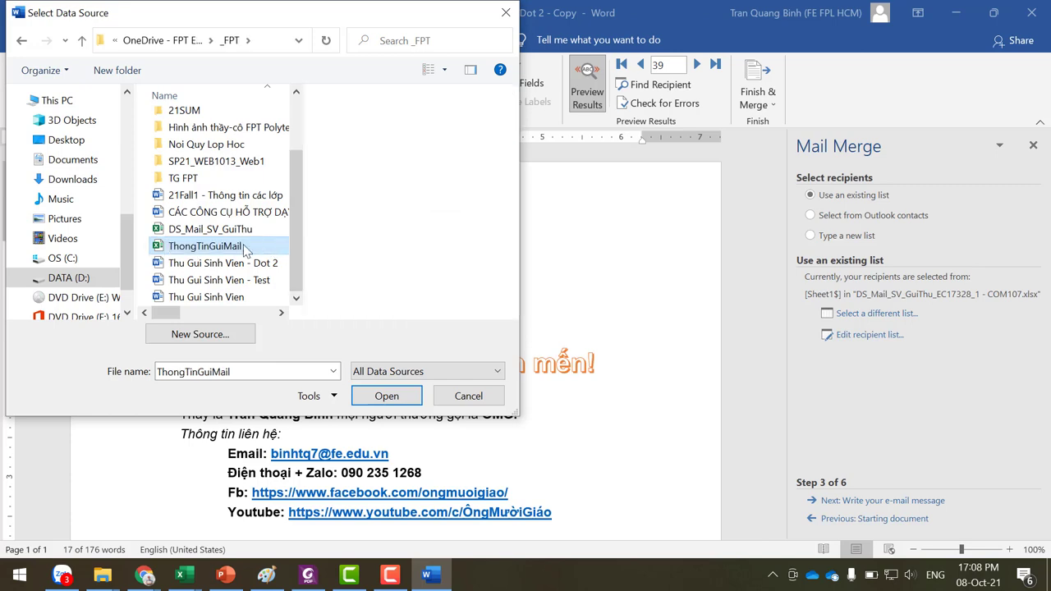
double_click(226, 250)
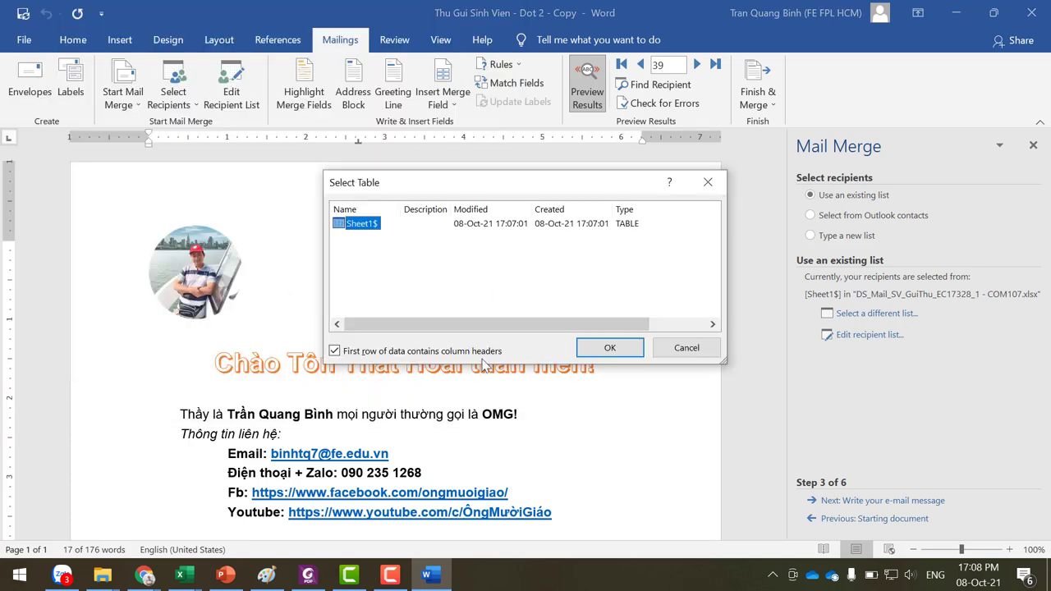
left_click(612, 349)
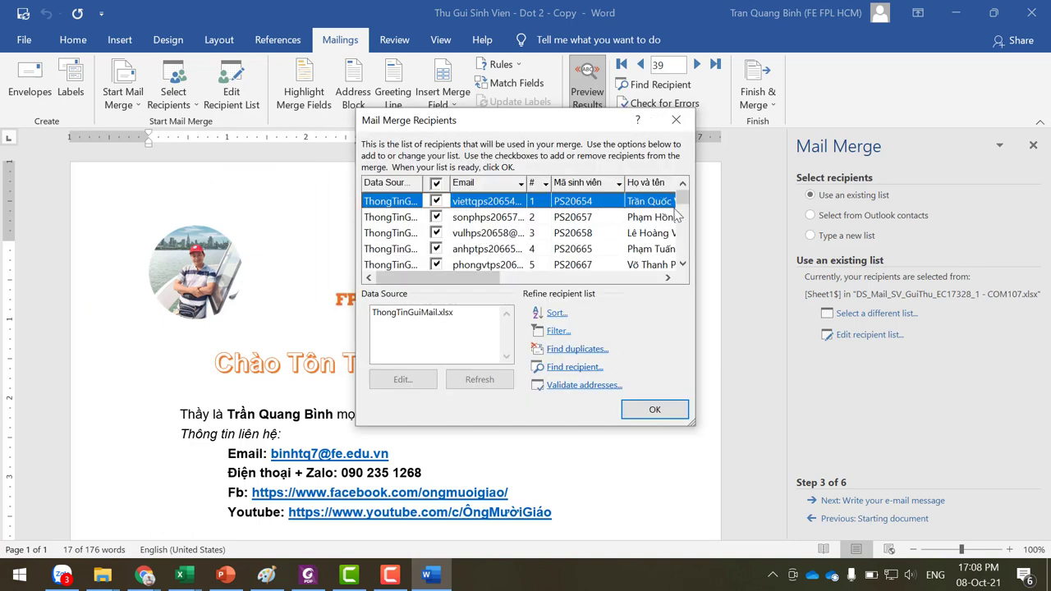
mouse_move(491, 278)
left_mouse_down()
mouse_move(664, 285)
mouse_move(376, 296)
left_mouse_up()
- Accept the recipients, go to Step 4, and insert the Họ và tên field into the greeting
left_click(644, 415)
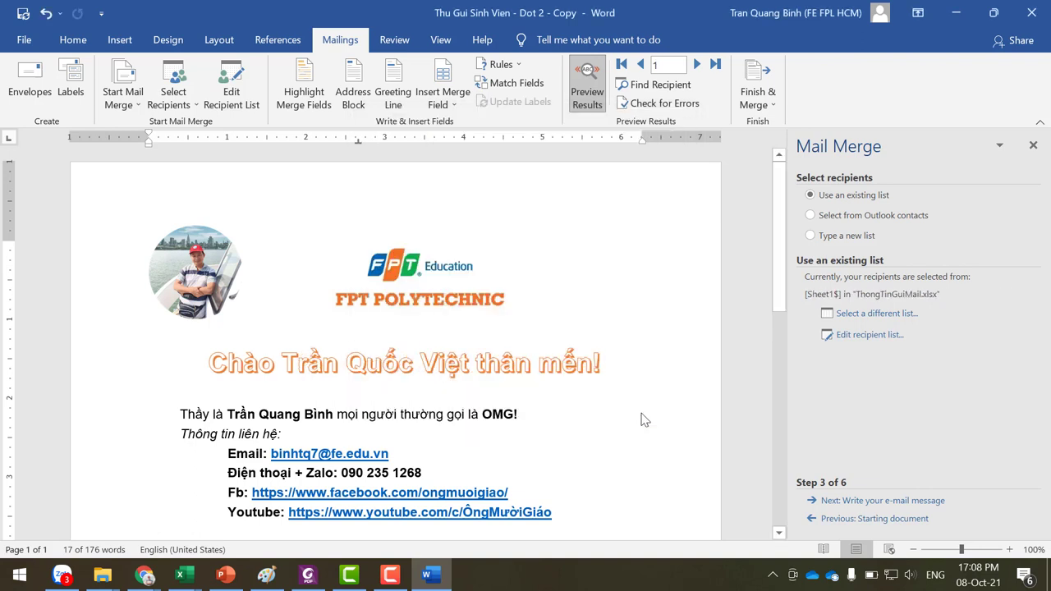
left_click(861, 502)
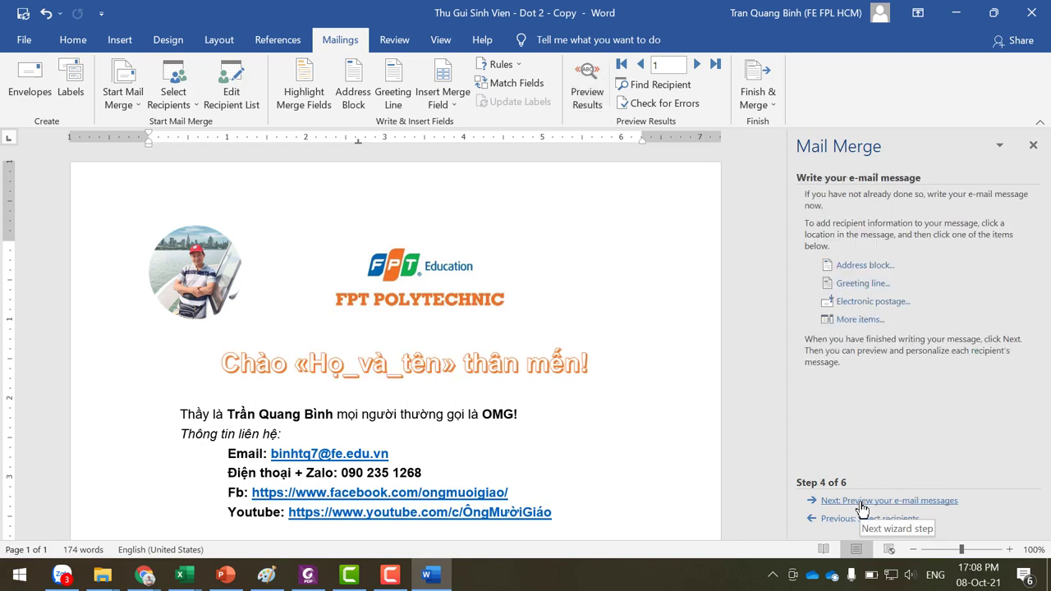
left_click(384, 365)
left_click(846, 319)
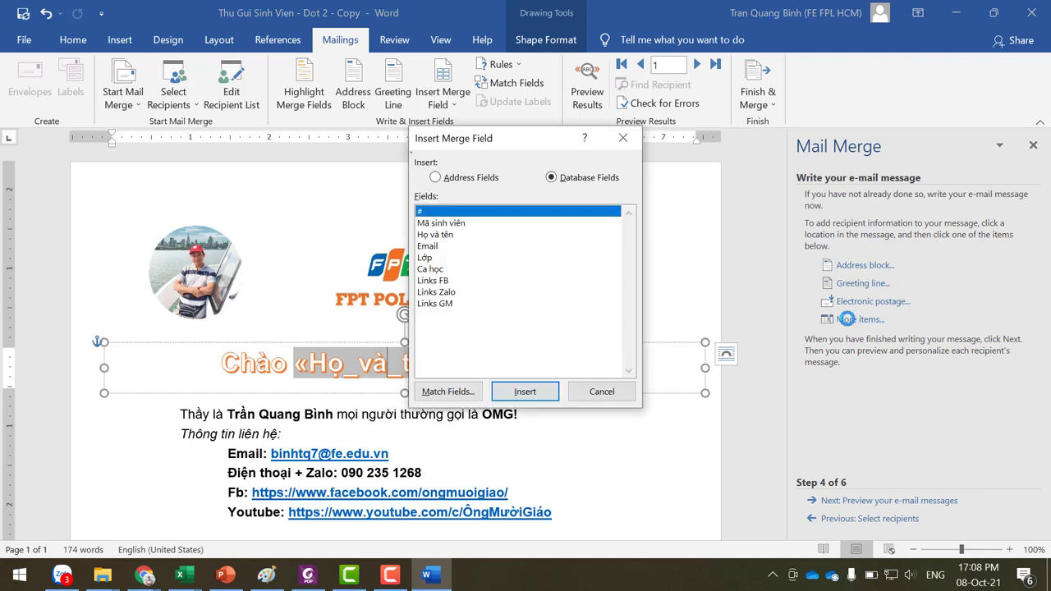
left_click(445, 235)
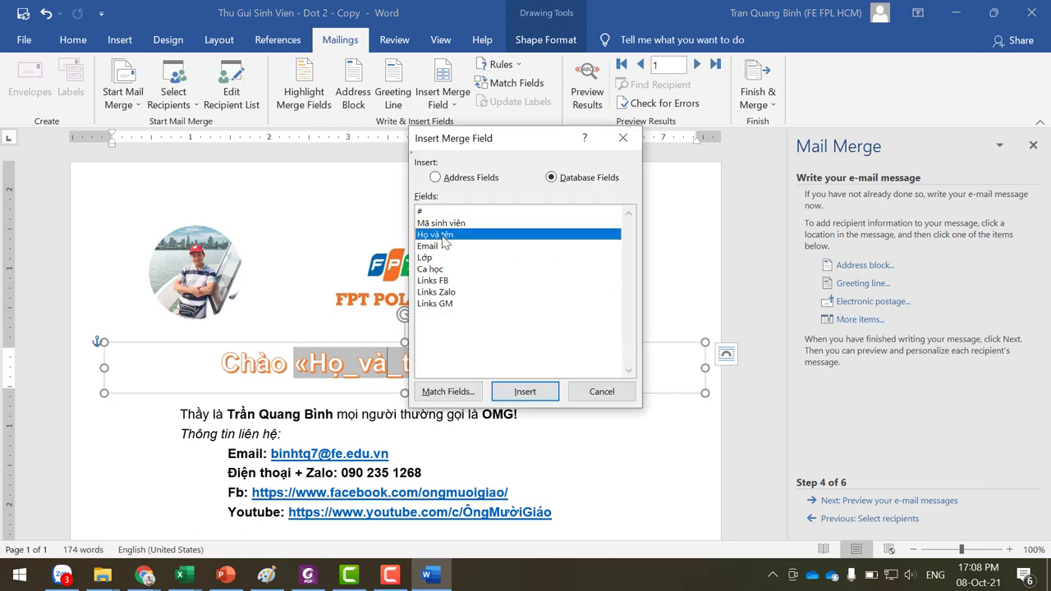
left_click(515, 394)
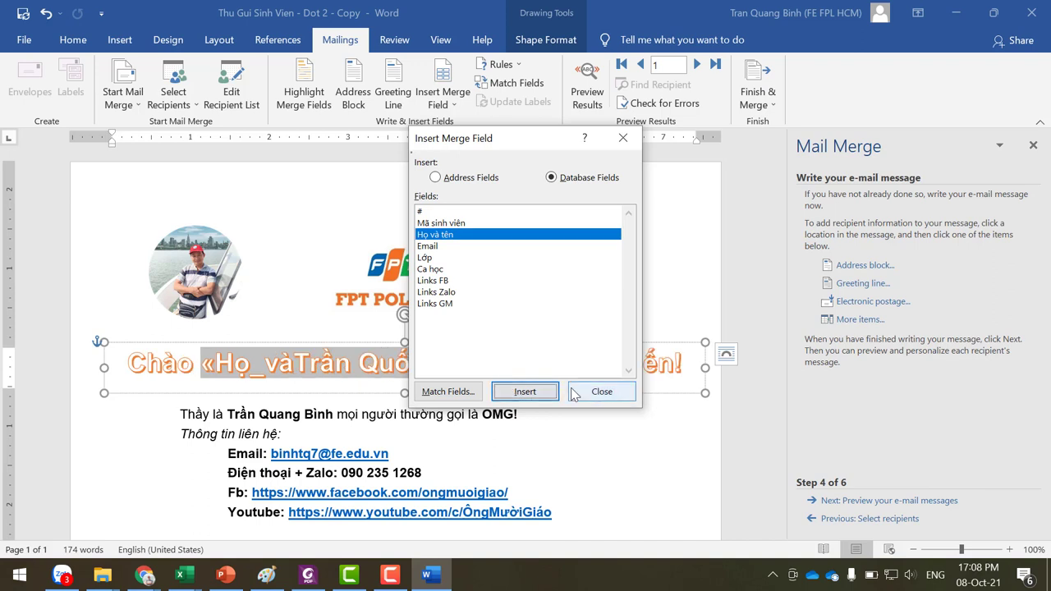
left_click(602, 392)
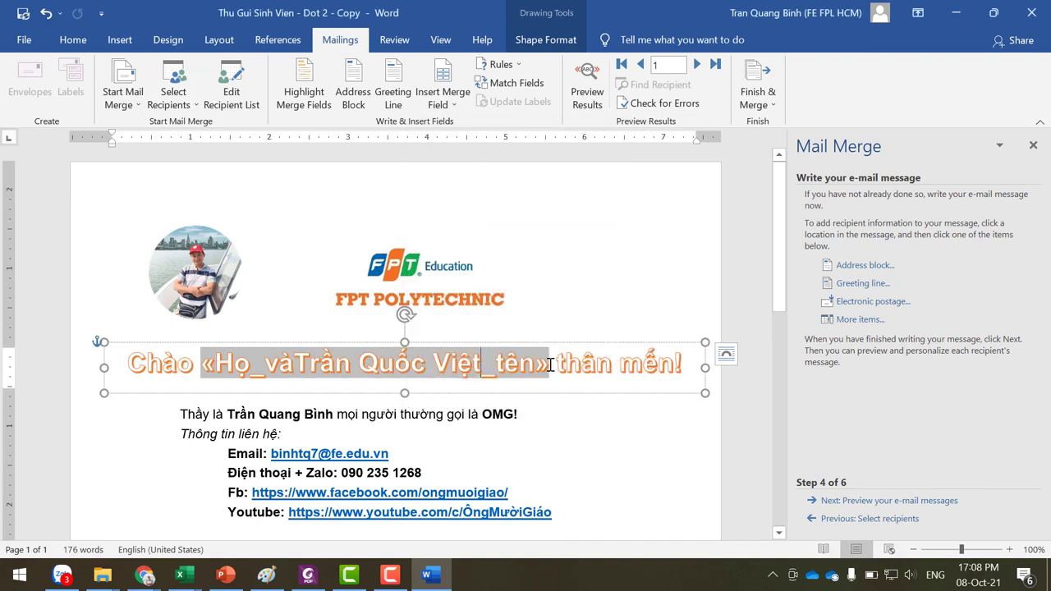
- Replace the garbled name with a single «Họ_và_tên» field after Chào
left_click(550, 365)
key("BackSpace")
key("BackSpace")
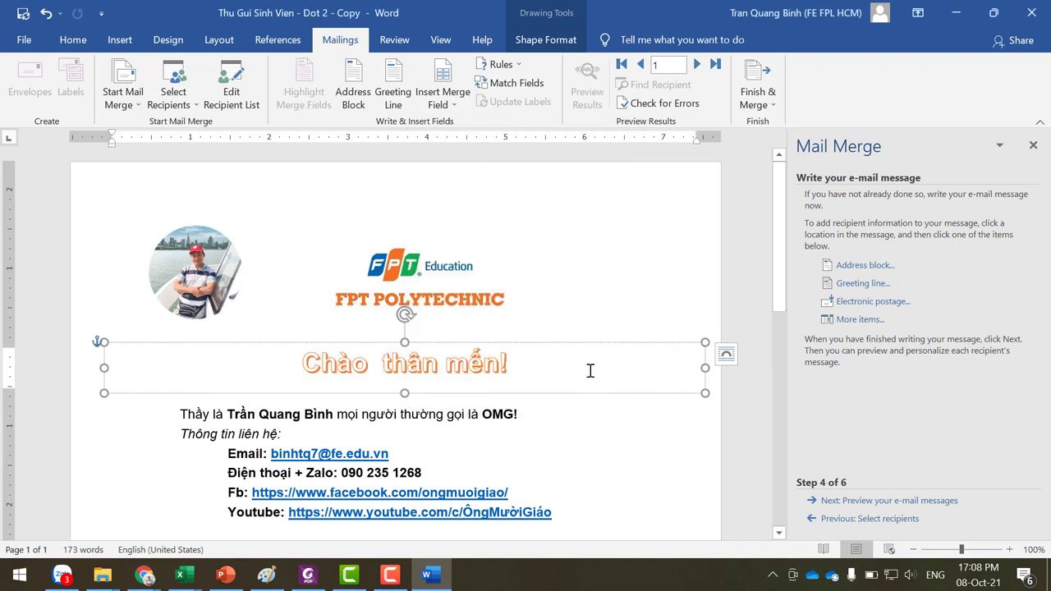
left_click(846, 319)
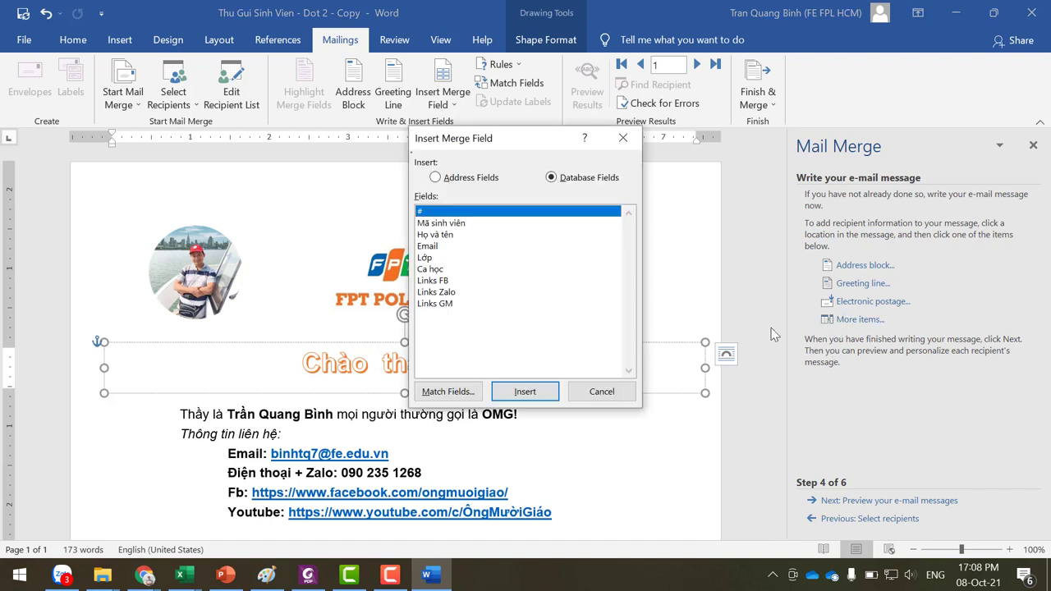
left_click(442, 236)
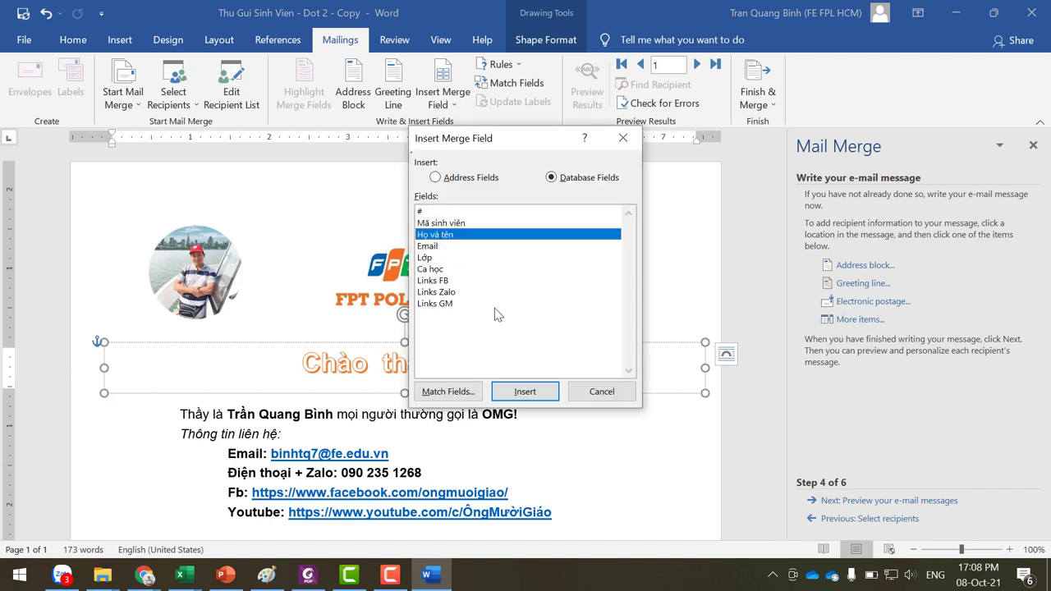
left_click(515, 391)
left_click(602, 392)
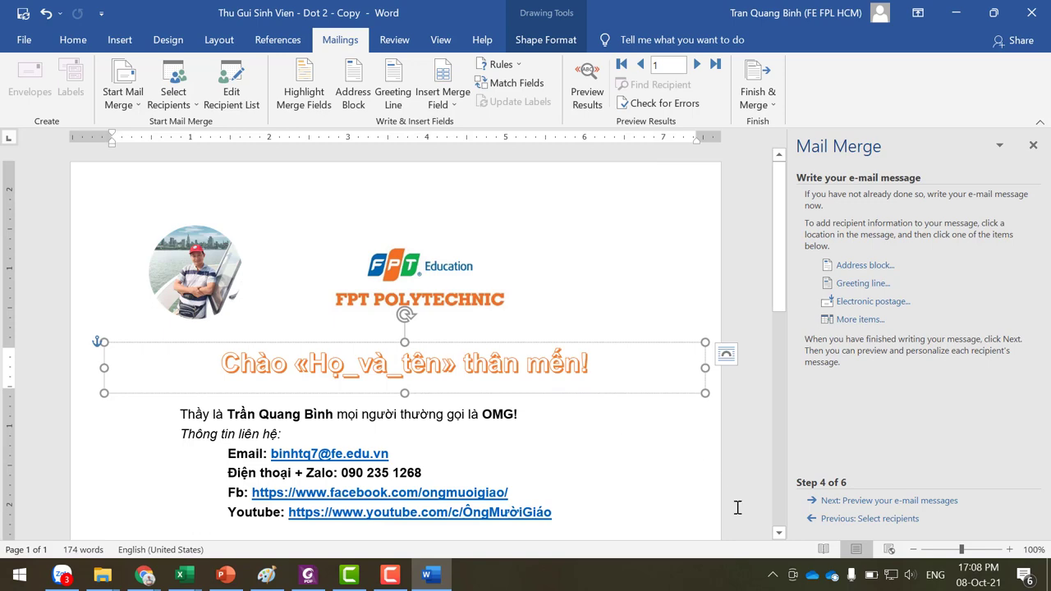
- Erase the trailing COM107 part of the class code on the class line
scroll(725, 434, "down", 3)
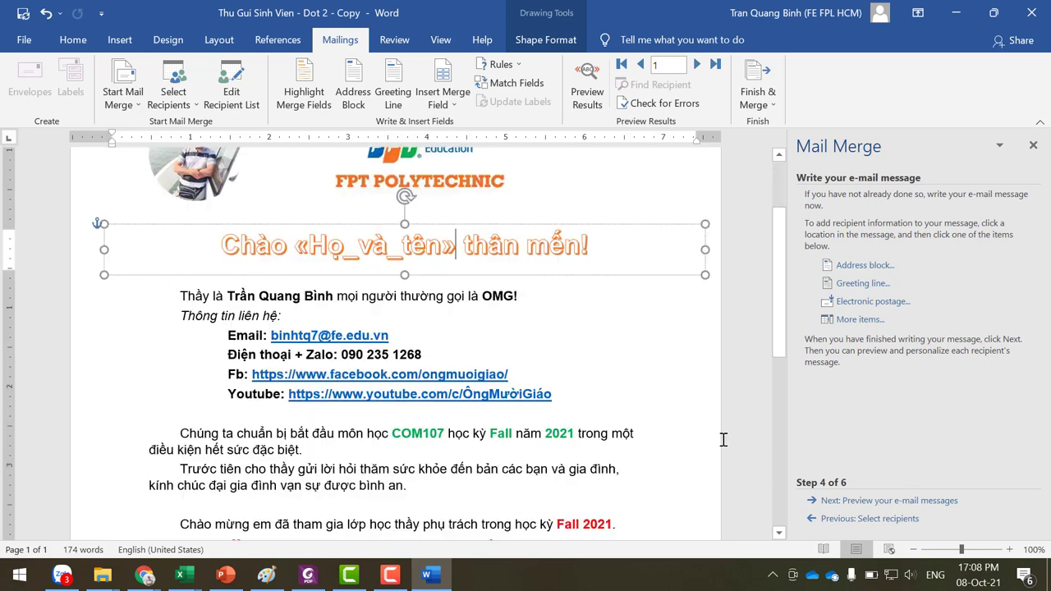
scroll(685, 451, "down", 5)
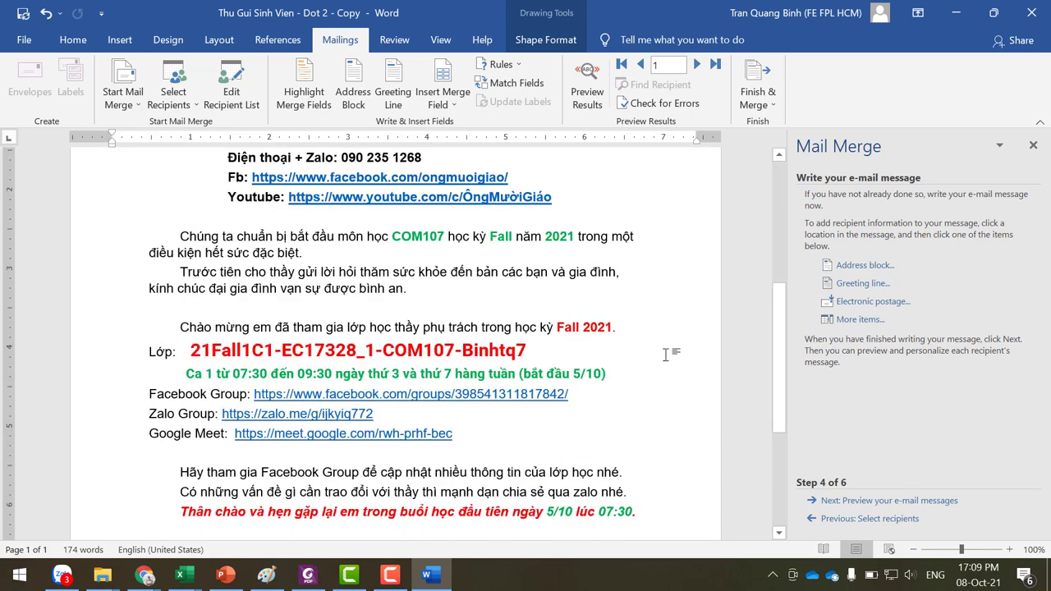
left_click(677, 352)
key("BackSpace")
key("BackSpace")
key("BackSpace")
key("BackSpace")
key("BackSpace")
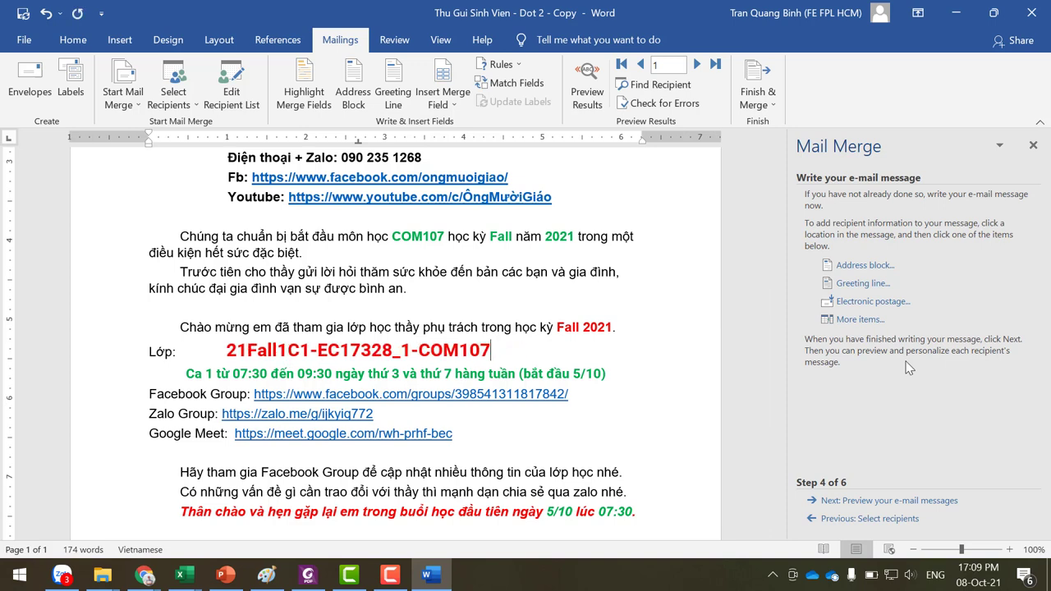
key("BackSpace")
key("BackSpace")
key("BackSpace")
- Delete the typed class code text from the Lớp line
key("BackSpace")
key("BackSpace")
key("BackSpace")
key("BackSpace")
key("BackSpace")
key("BackSpace")
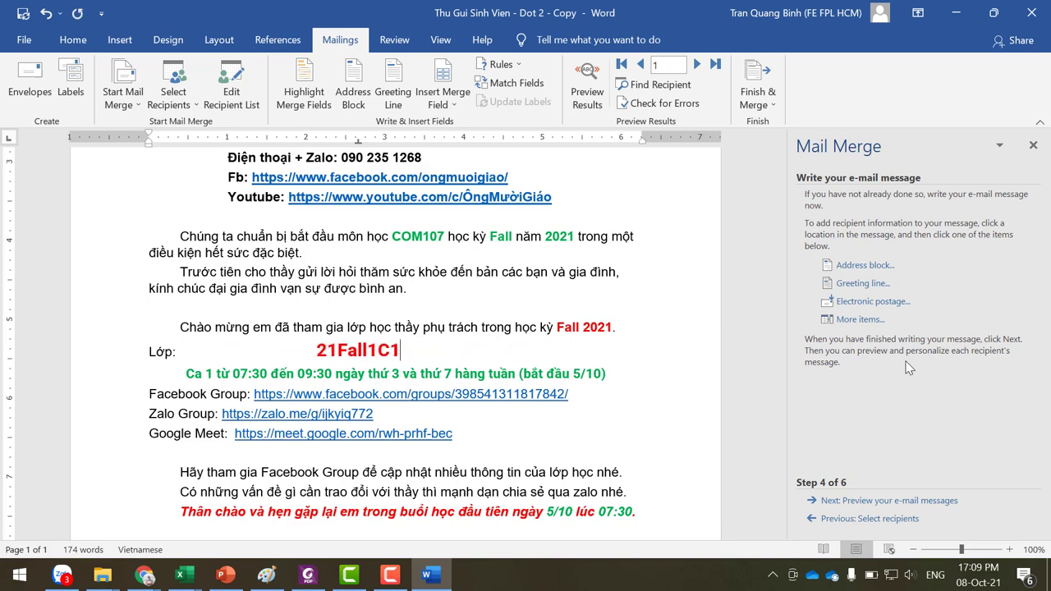
key("BackSpace")
key("BackSpace")
key("BackSpace")
key("ctrl+z")
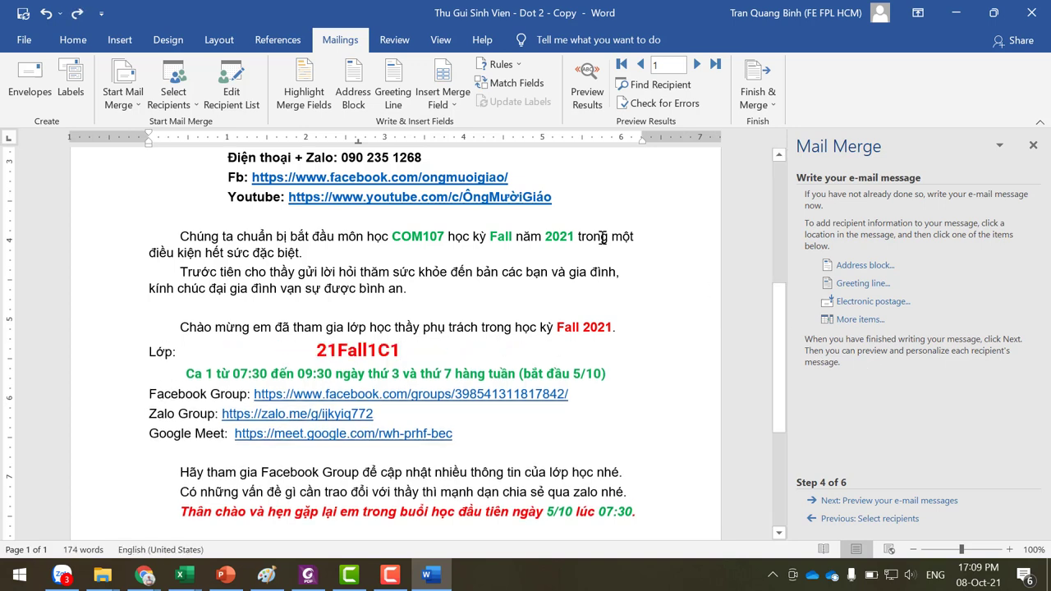
left_click(72, 40)
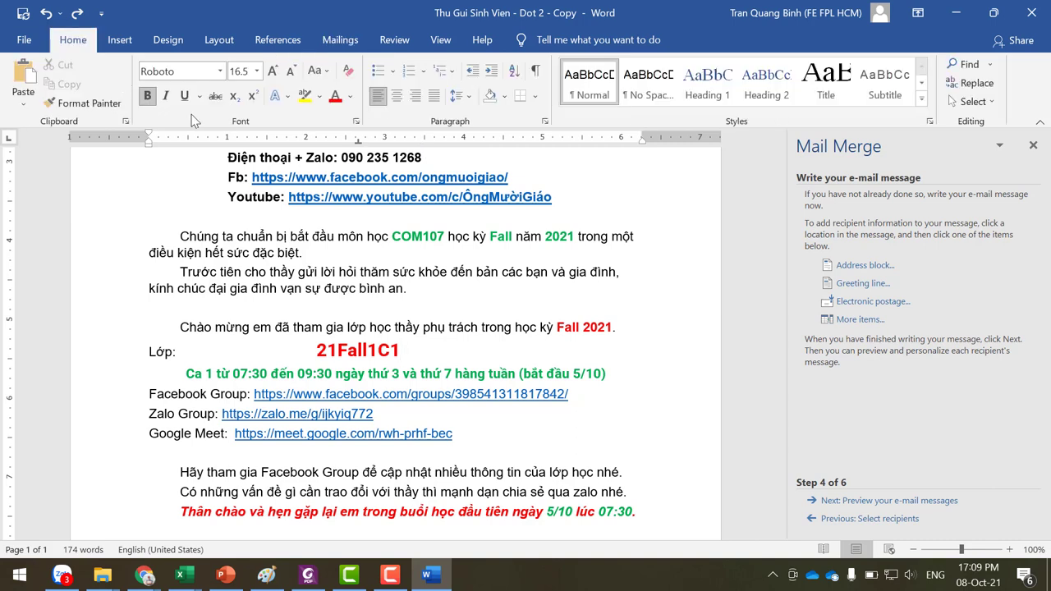
left_click(402, 353)
left_click_drag(327, 350, 402, 350)
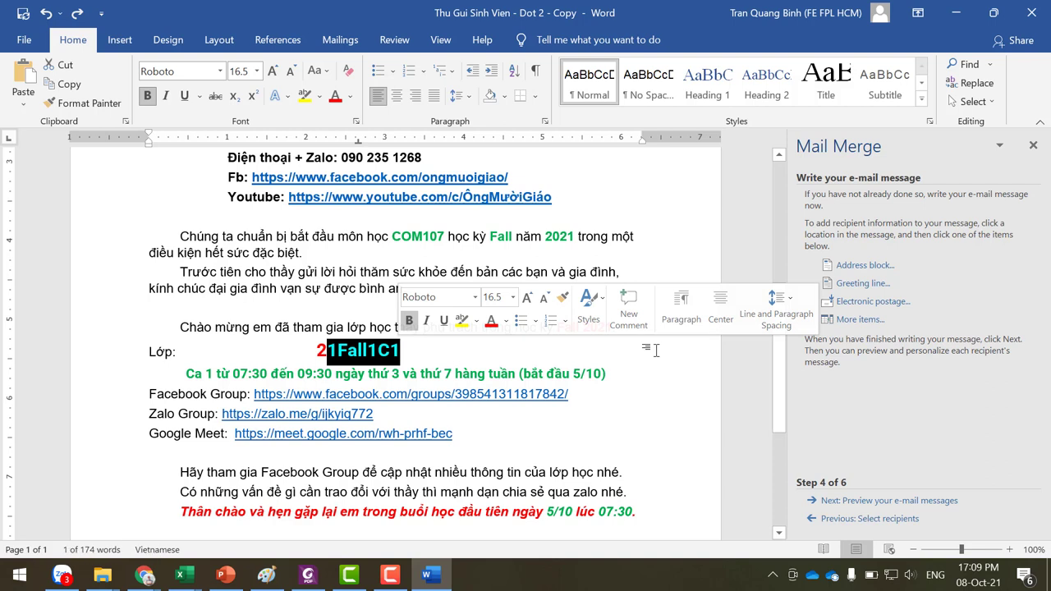
key("Delete")
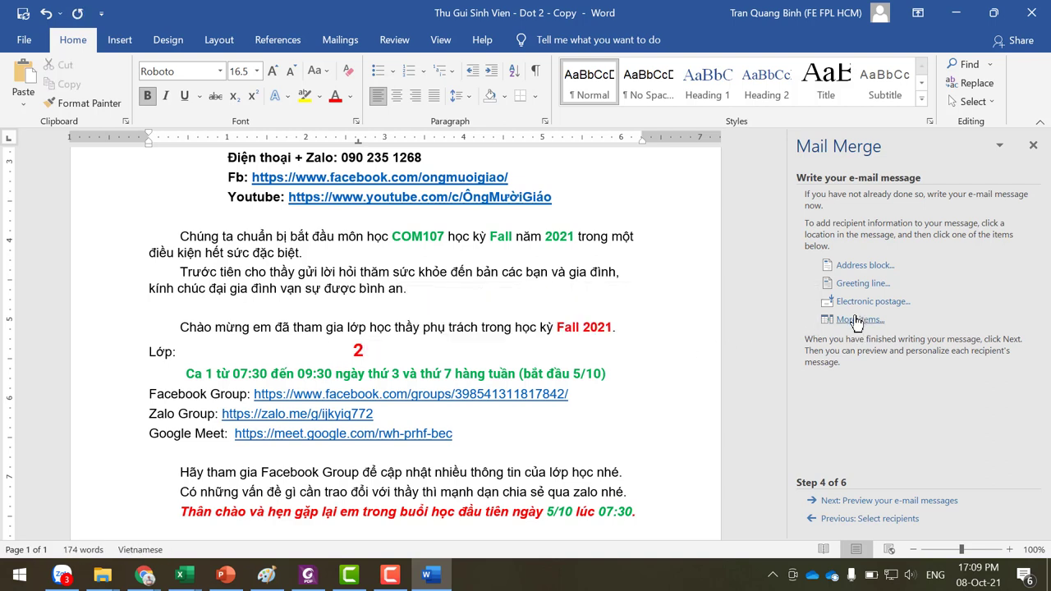
- Insert the «Lớp» merge field on the class line and remove the stray 2
left_click(858, 319)
left_click(433, 258)
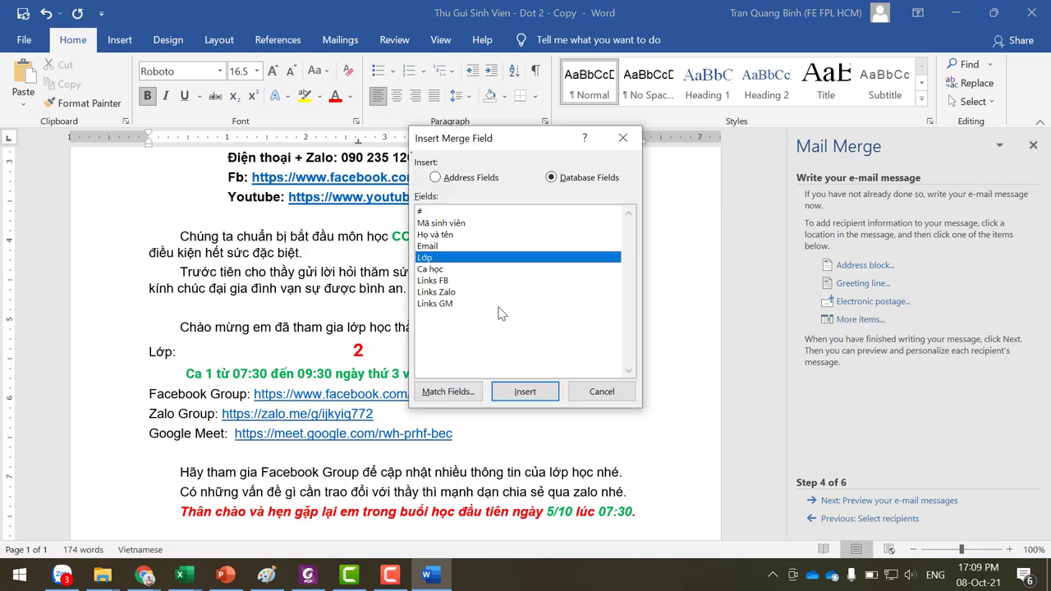
left_click(534, 393)
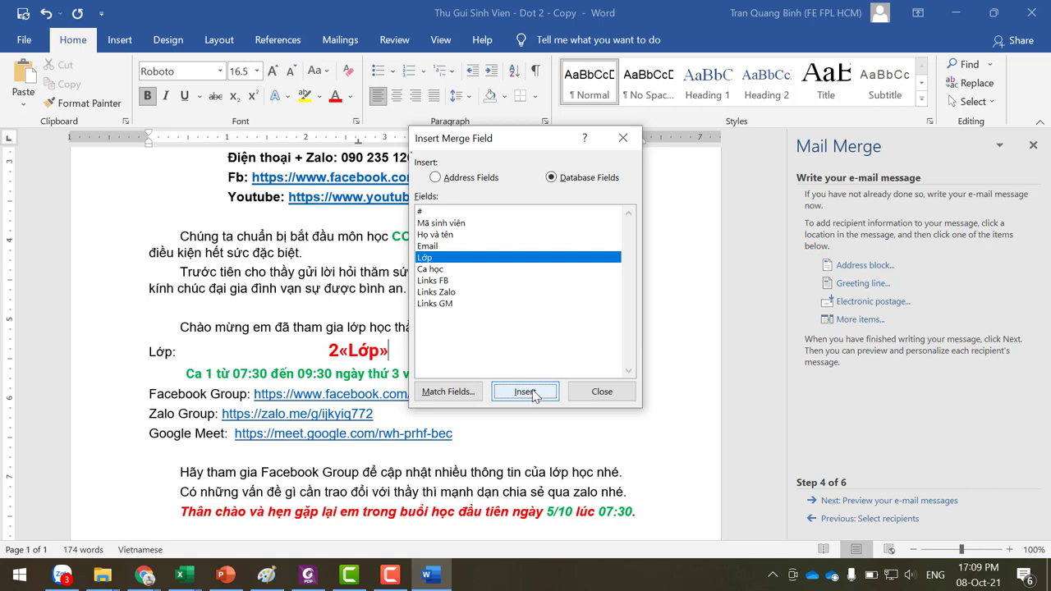
left_click(575, 394)
left_click(602, 353)
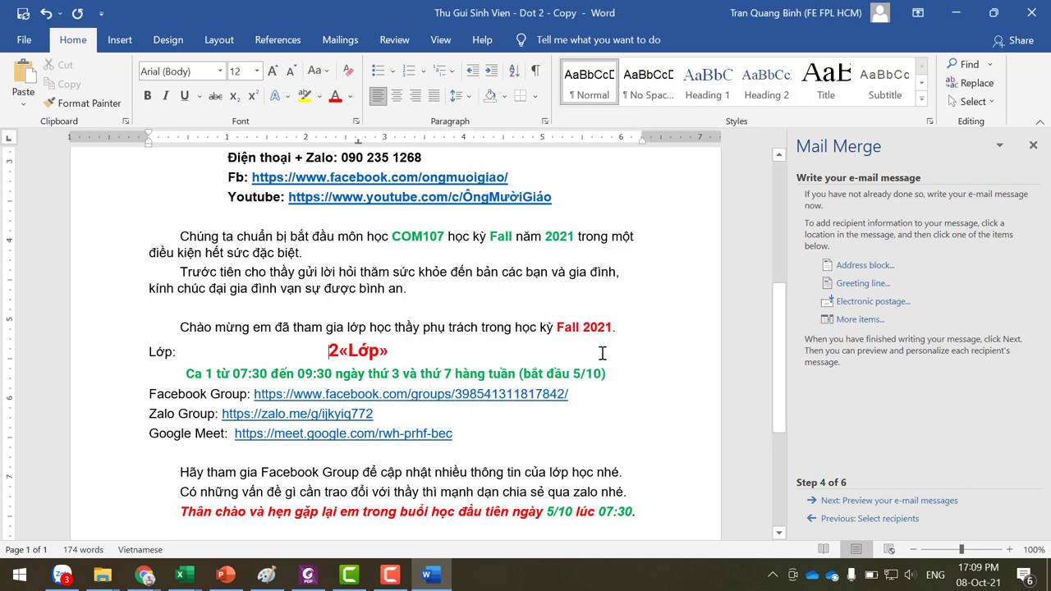
key("ctrl+z")
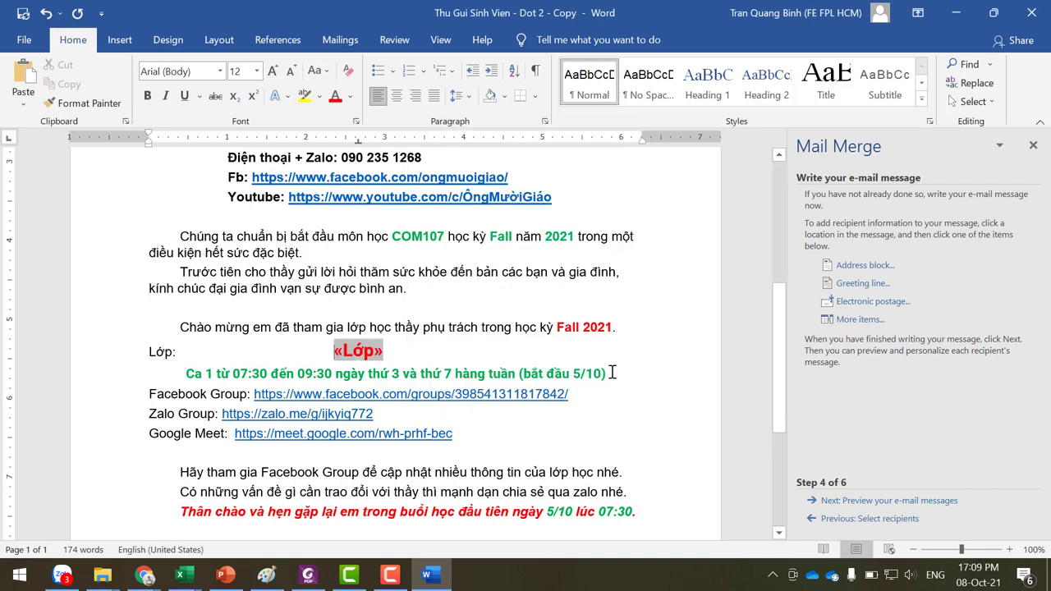
- Delete the schedule line's text, leaving only the C
left_click(611, 373)
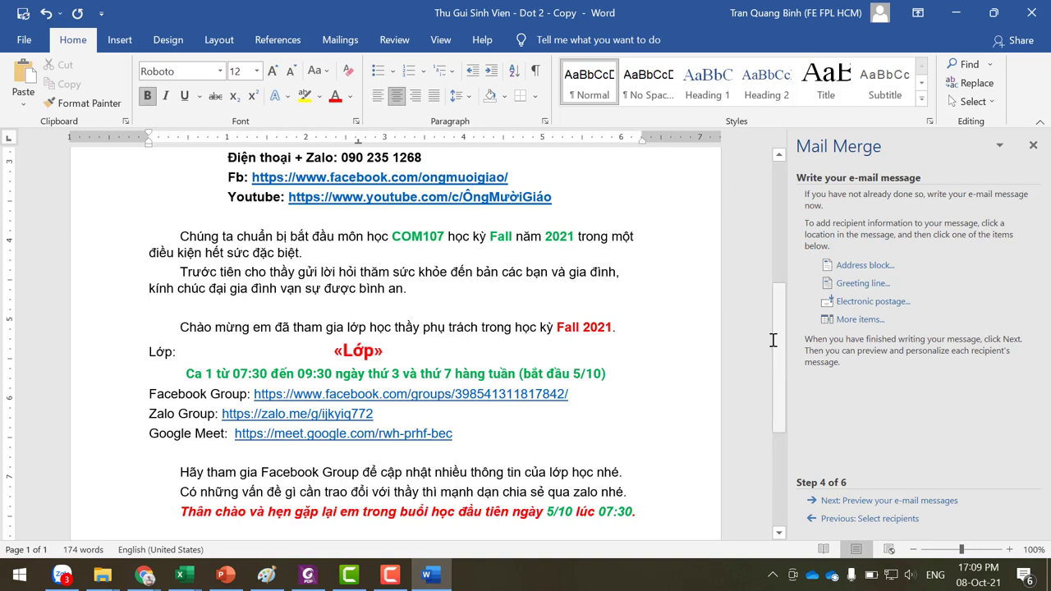
left_click(196, 374, "shift")
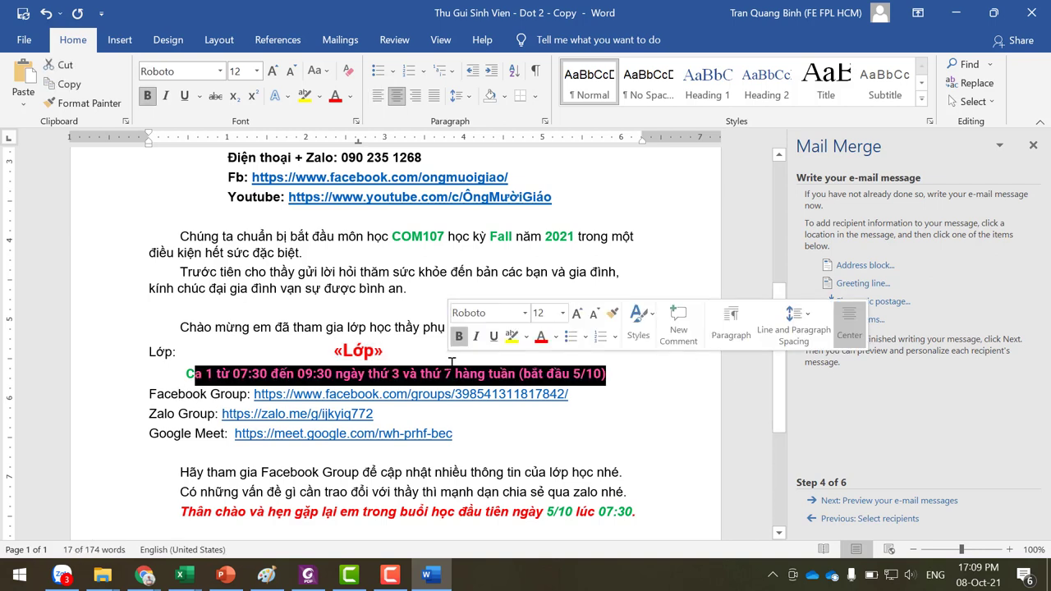
key("Delete")
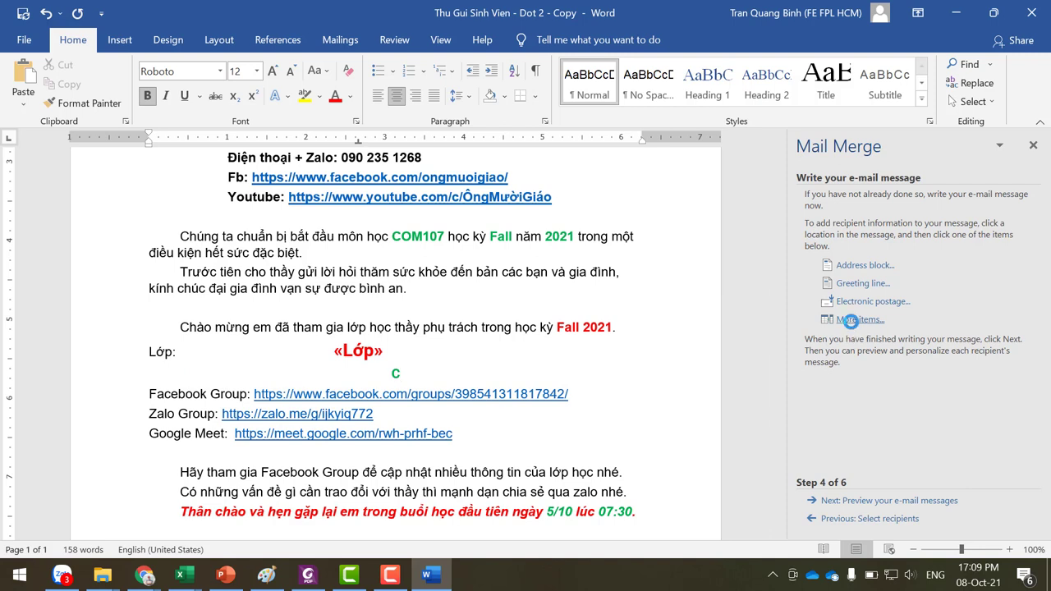
- Insert the «Ca_học» field on the schedule line and remove the stray C before it
left_click(858, 320)
left_click(434, 271)
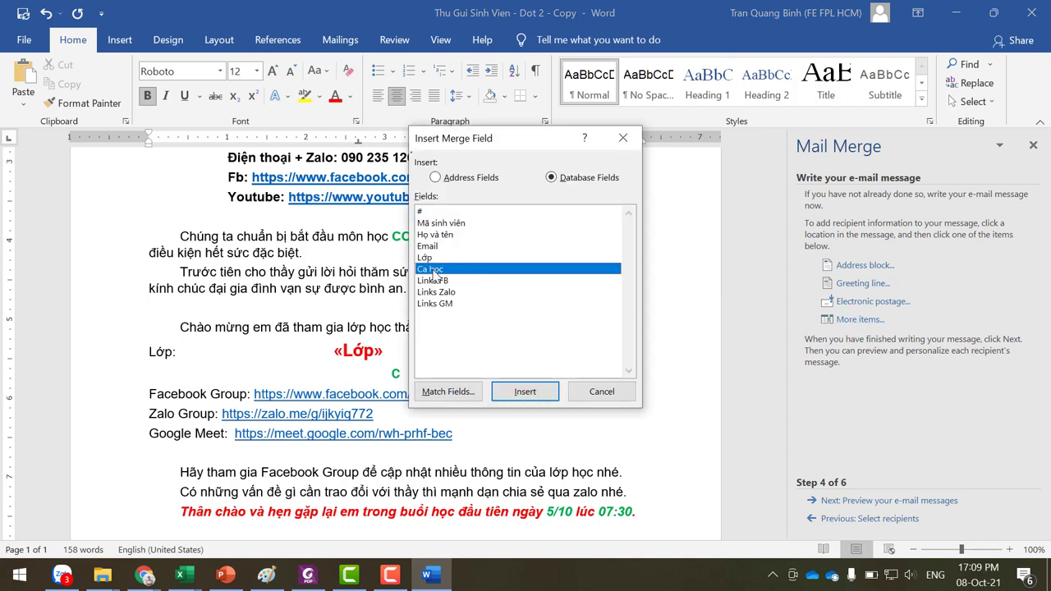
left_click(525, 392)
left_click(602, 392)
left_click(369, 375)
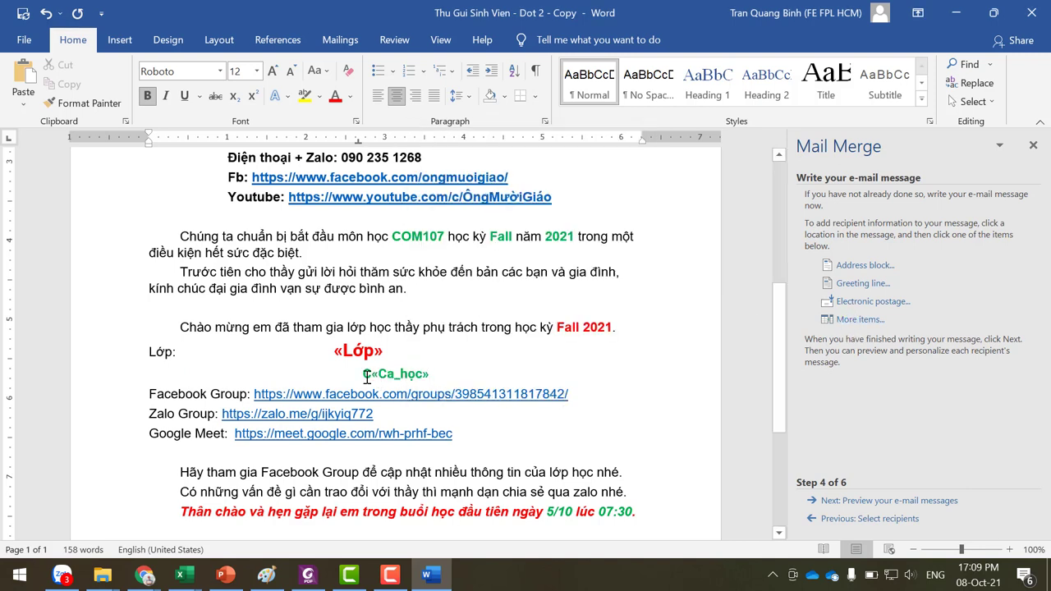
key("BackSpace")
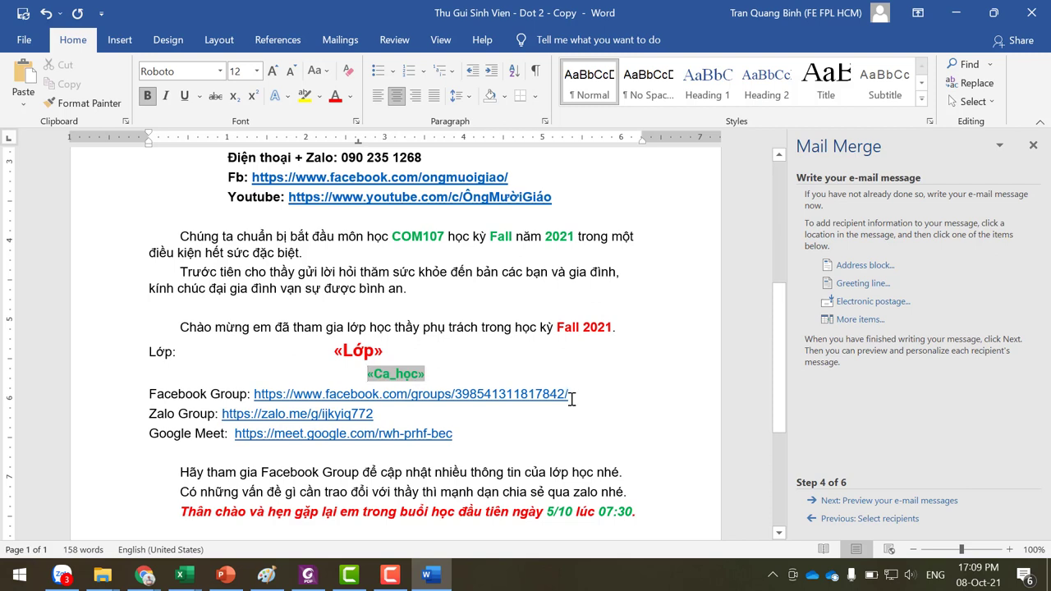
- Replace the Facebook Group link with the «Links_FB» merge field
left_click(571, 394)
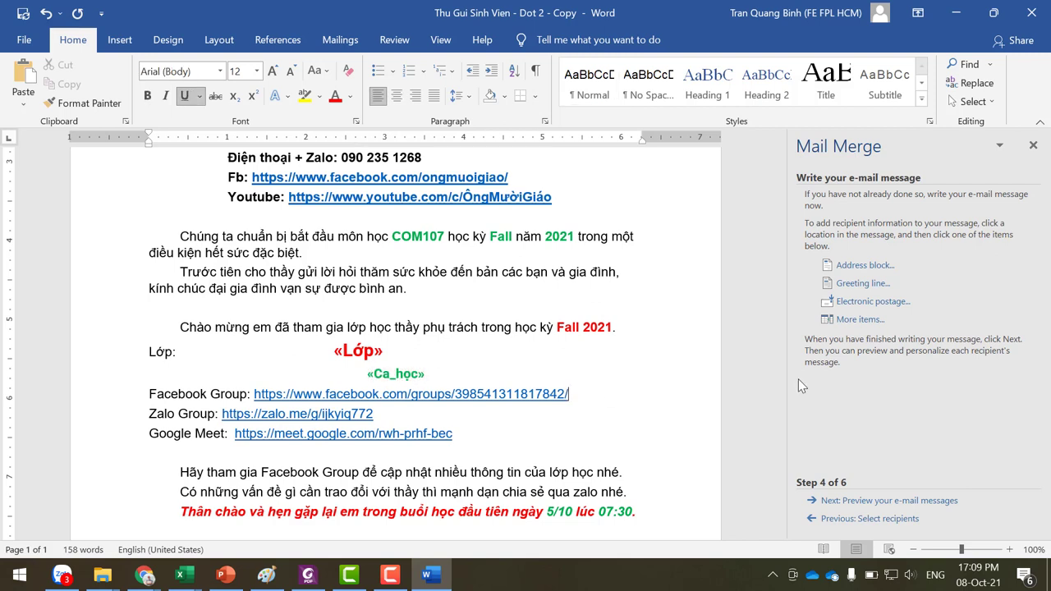
key("ctrl+BackSpace")
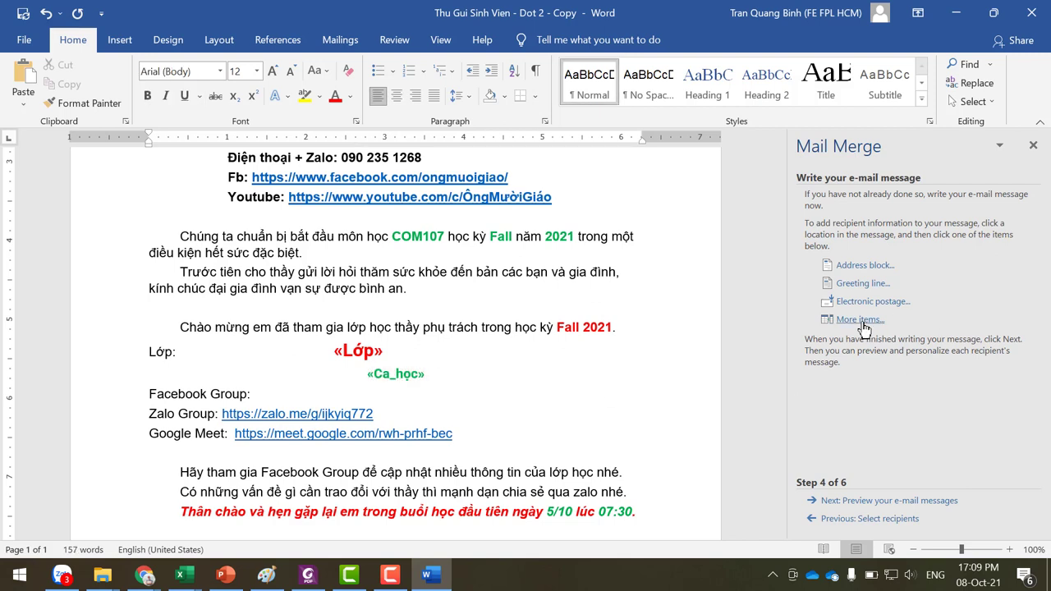
left_click(860, 319)
left_click(433, 280)
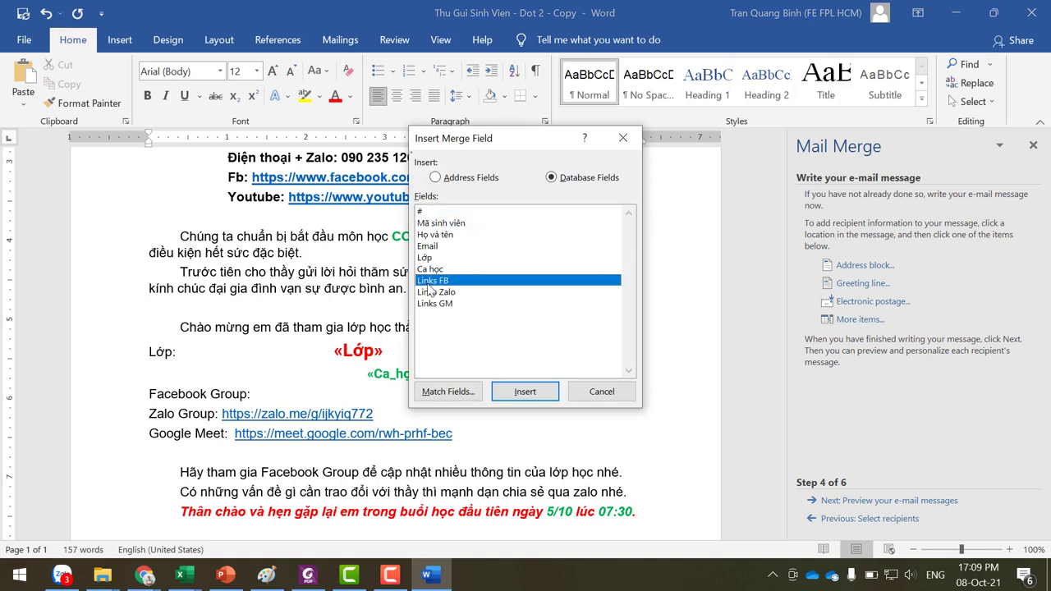
left_click(525, 392)
left_click(602, 392)
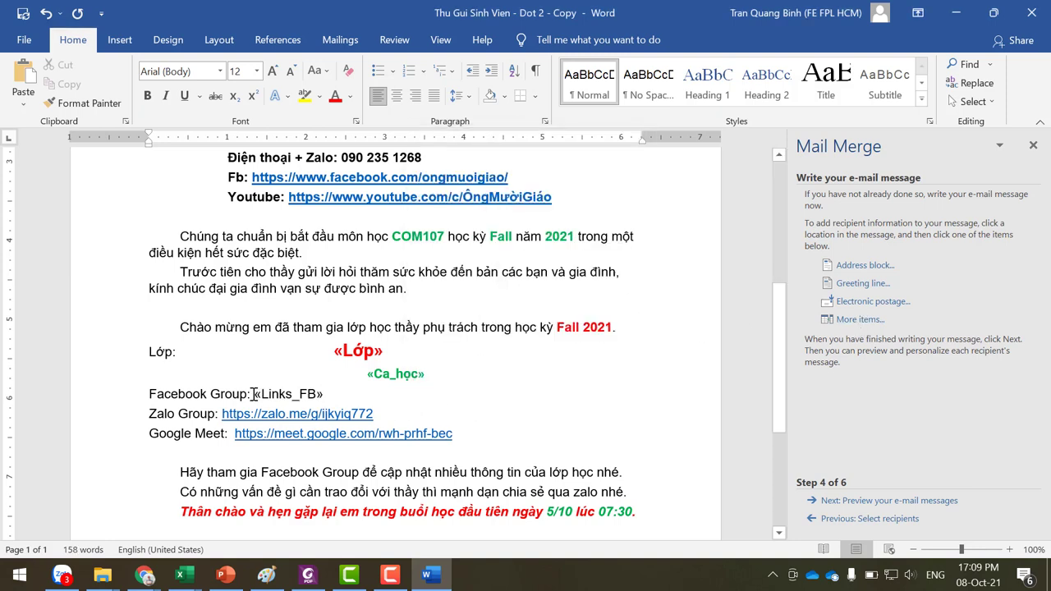
- Replace the Zalo Group link with the «Links_Zalo» merge field
left_click_drag(256, 394, 324, 394)
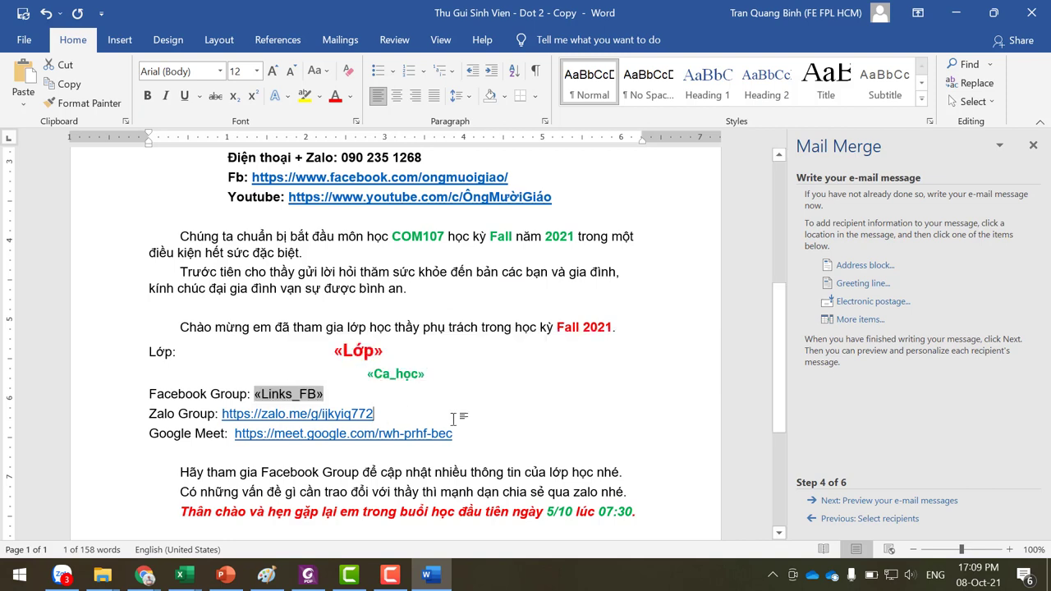
key("Delete")
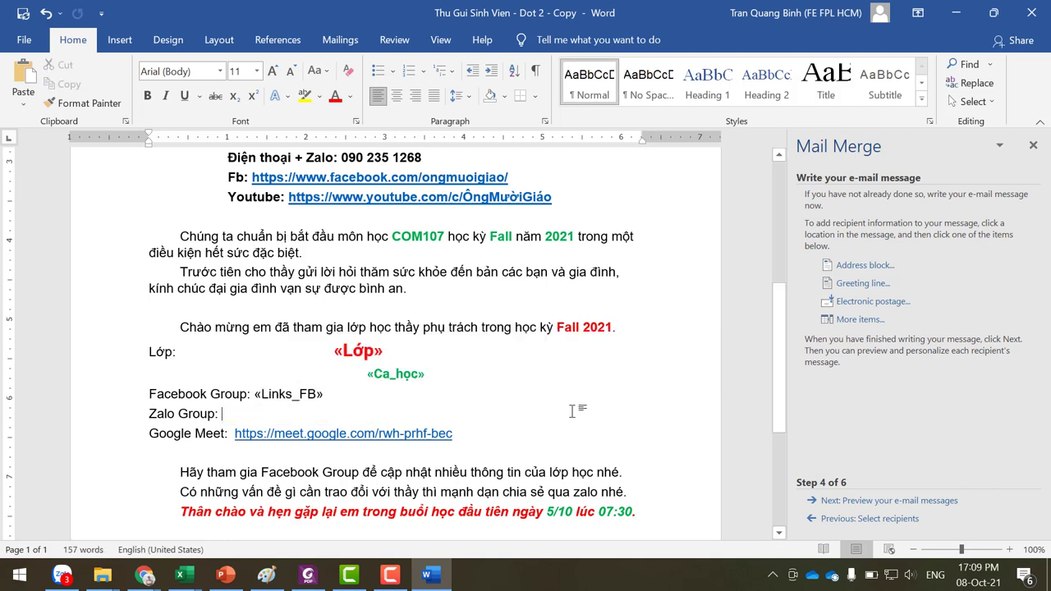
left_click(852, 321)
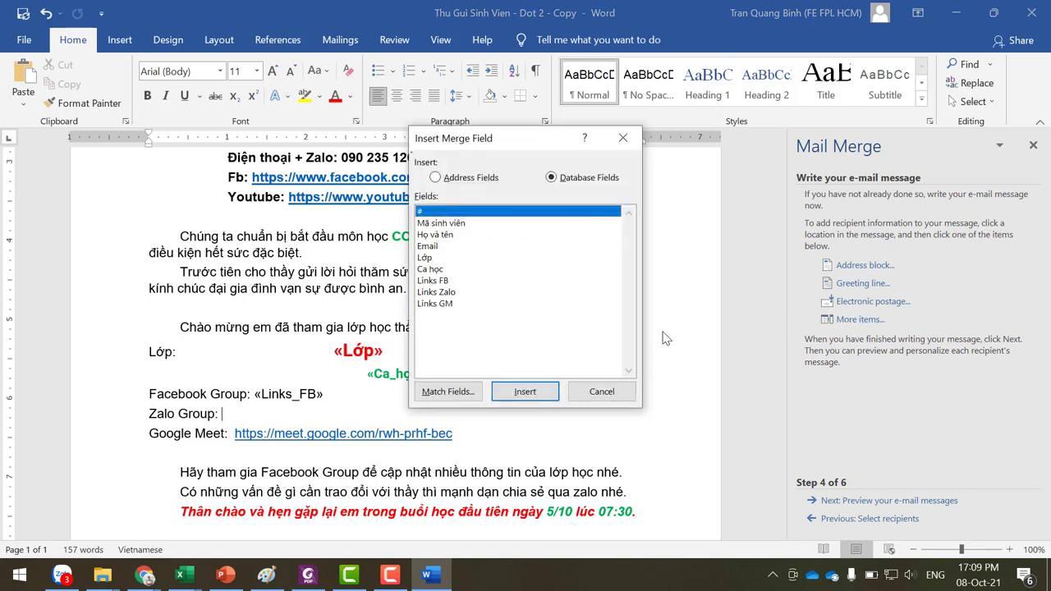
double_click(441, 292)
left_click(602, 392)
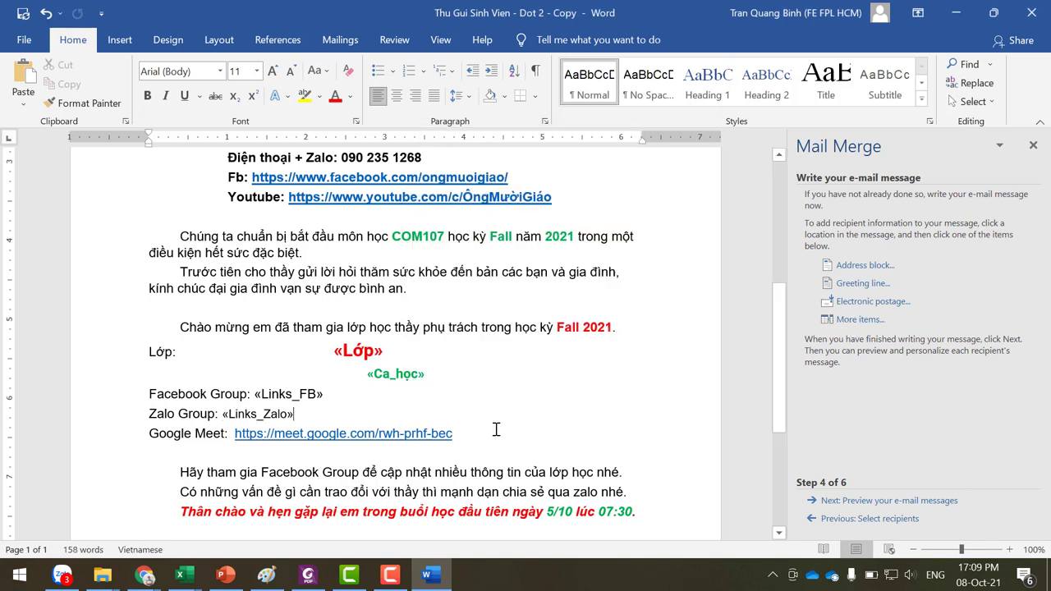
- Replace the Google Meet link with the «Links_GM» merge field
left_click(498, 432)
key("ctrl+shift+Left")
key("Delete")
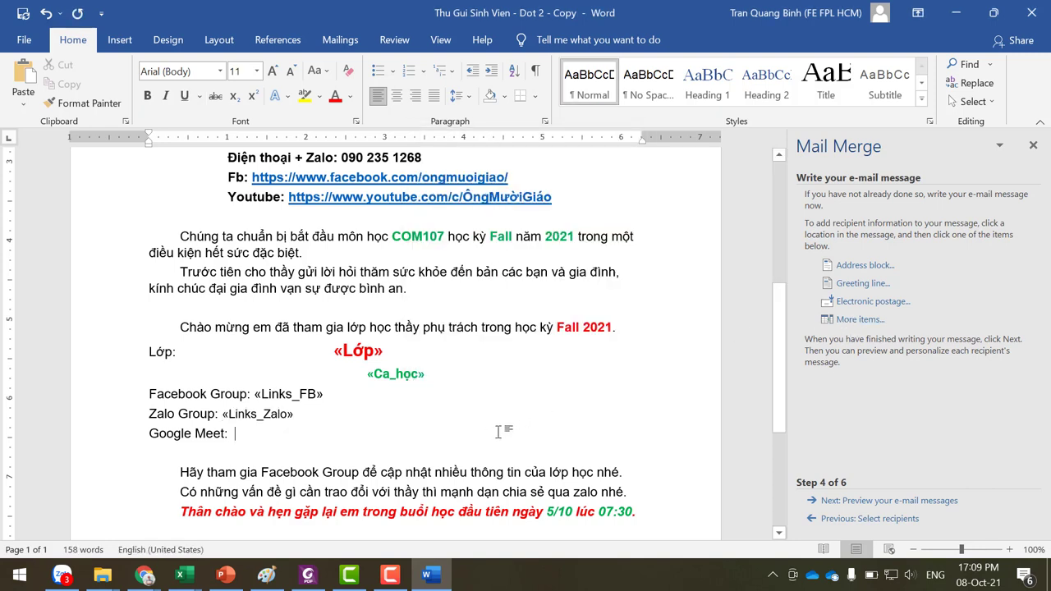
left_click(858, 320)
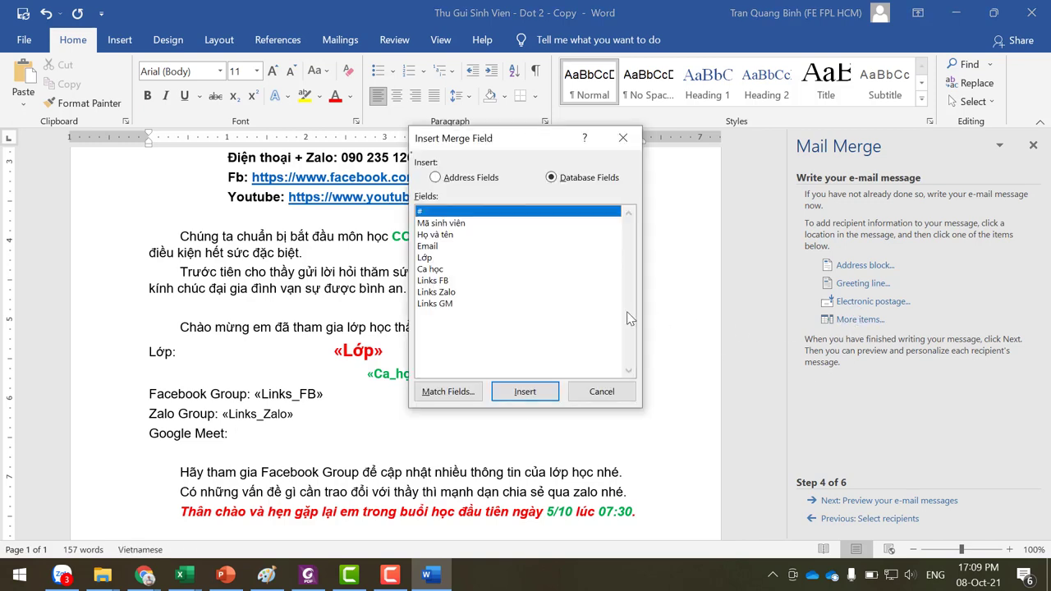
left_click(450, 303)
left_click(534, 395)
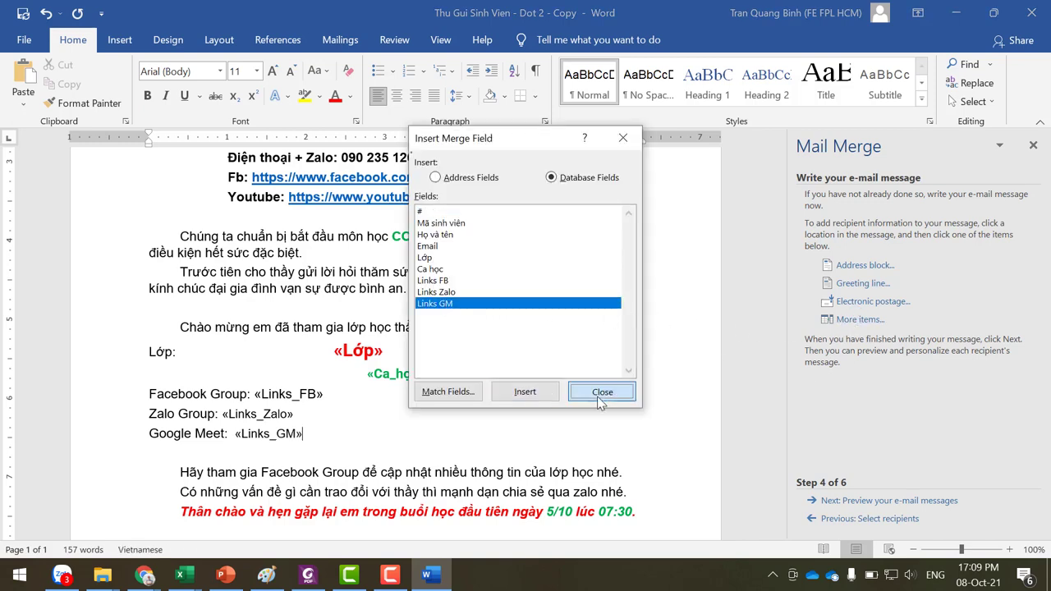
left_click(604, 394)
scroll(606, 418, "down", 3)
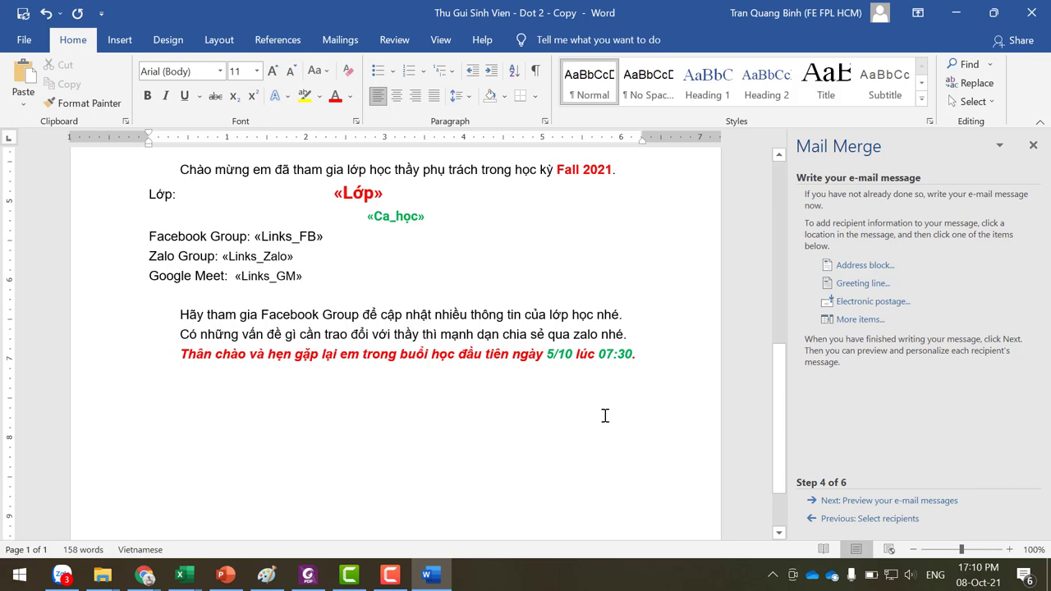
- Advance past the preview to Complete the merge and open the Electronic Mail merge options
scroll(605, 418, "up", 4)
scroll(607, 413, "up", 1)
scroll(607, 413, "up", 3)
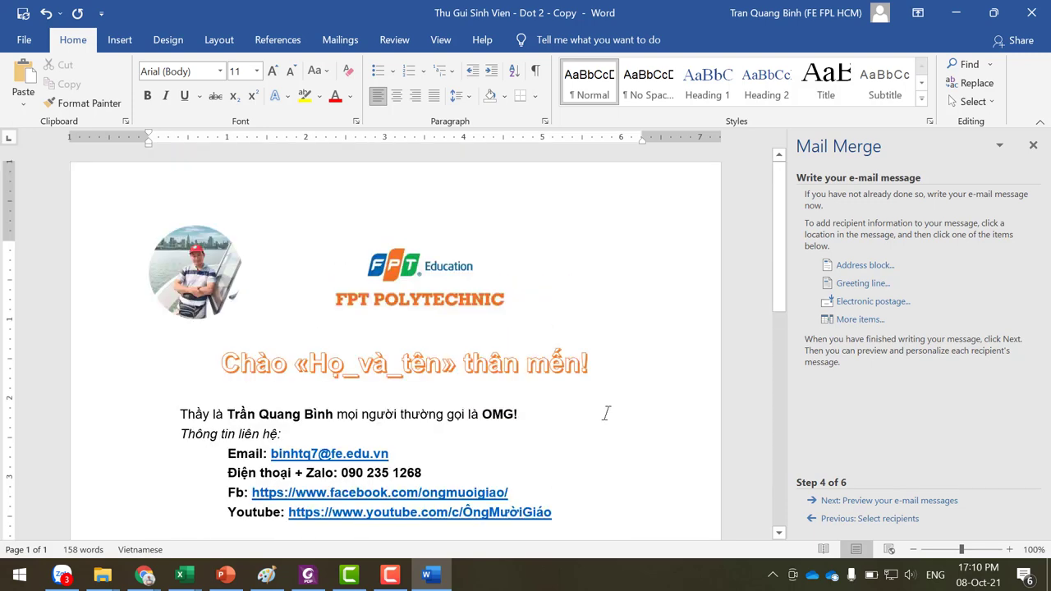
scroll(606, 415, "down", 1)
scroll(605, 417, "up", 1)
left_click(829, 500)
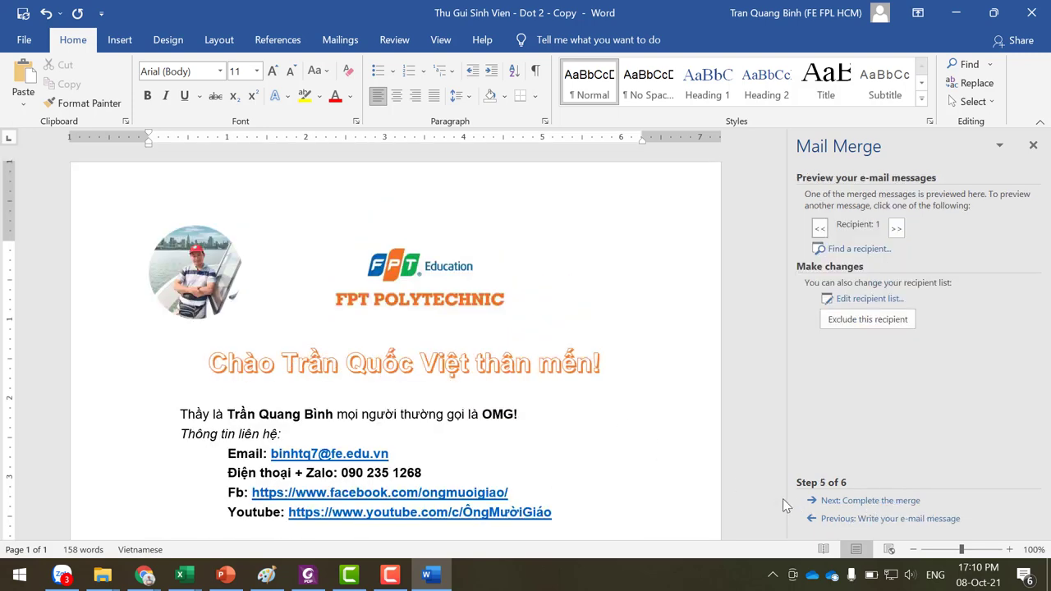
left_click(885, 501)
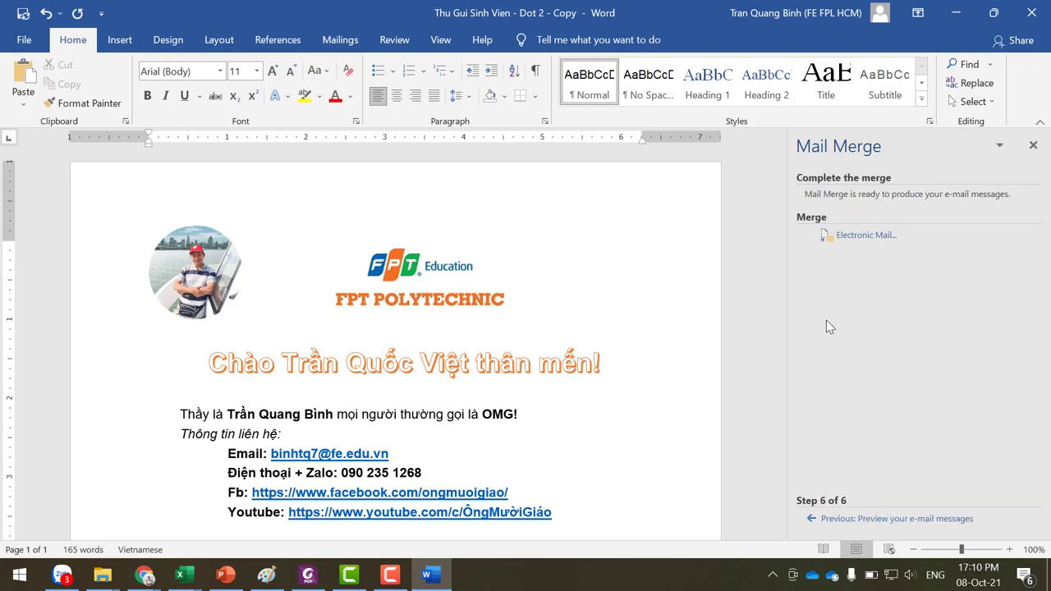
left_click(846, 236)
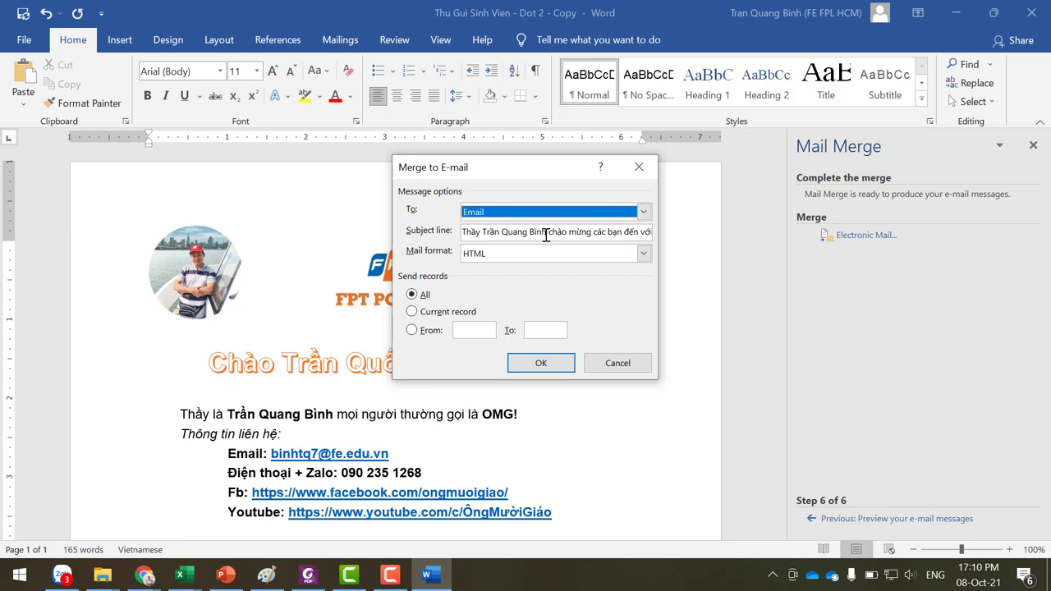
- Change the e-mail subject line to the sender's name followed by 'test gửi mail hàng loạt'
left_click_drag(546, 232, 897, 217)
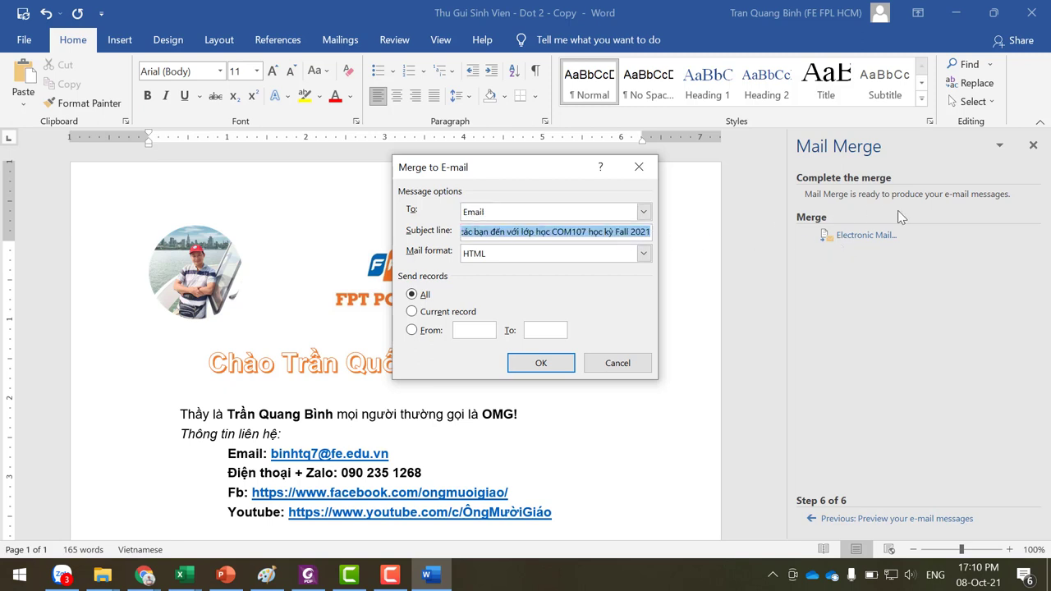
type("Thầy Trần Quang Bình tết")
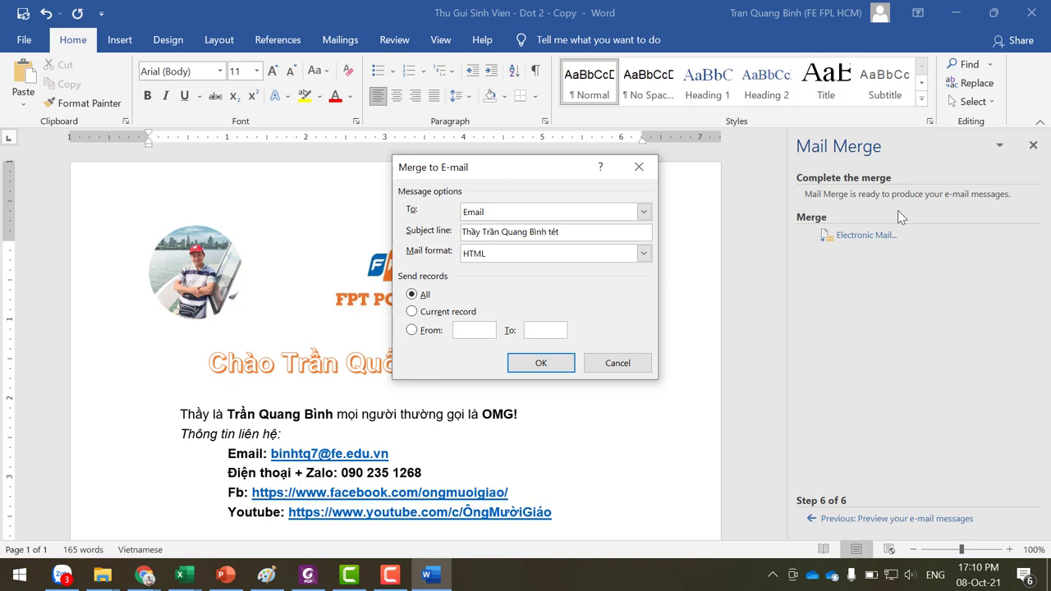
type("s")
type(" g")
type("ửi mail ")
type("hàng loa")
type("t")
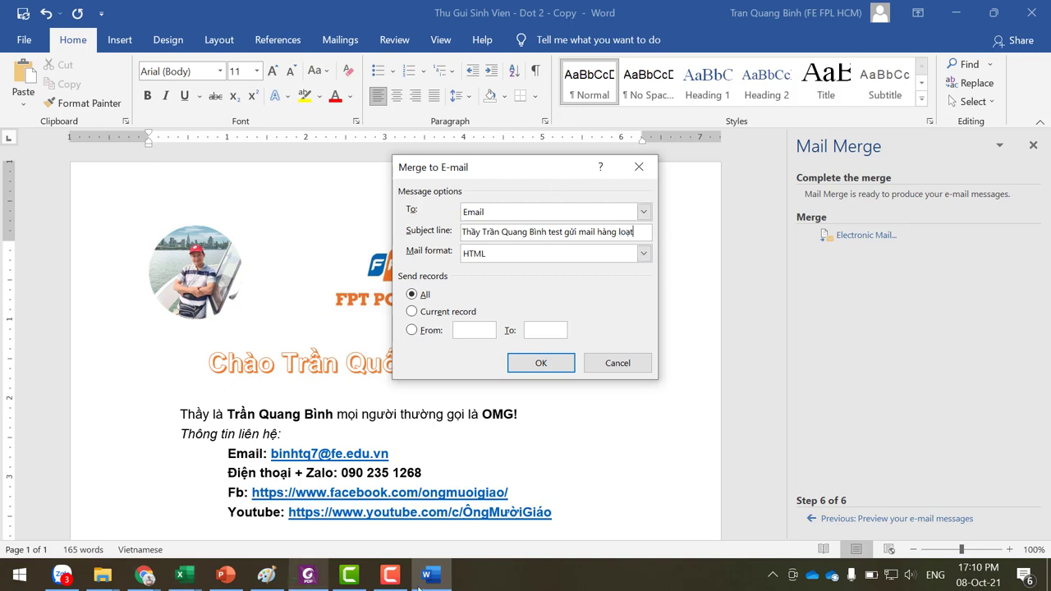
left_click(16, 578)
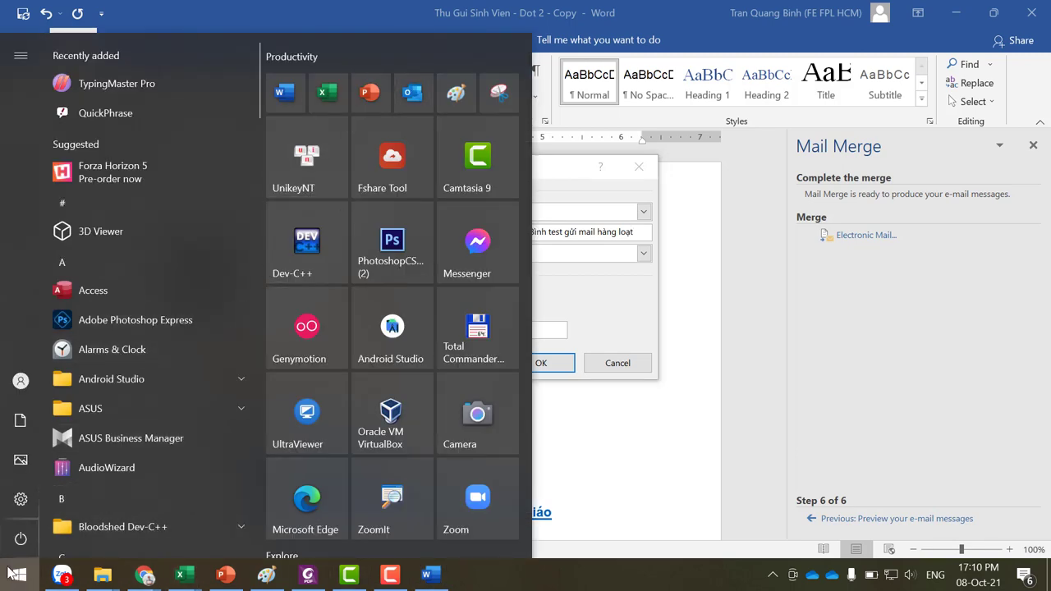
- Launch the Windows Mail app by searching 'mail', then close its Add an account window
left_click(19, 575)
mouse_move(66, 581)
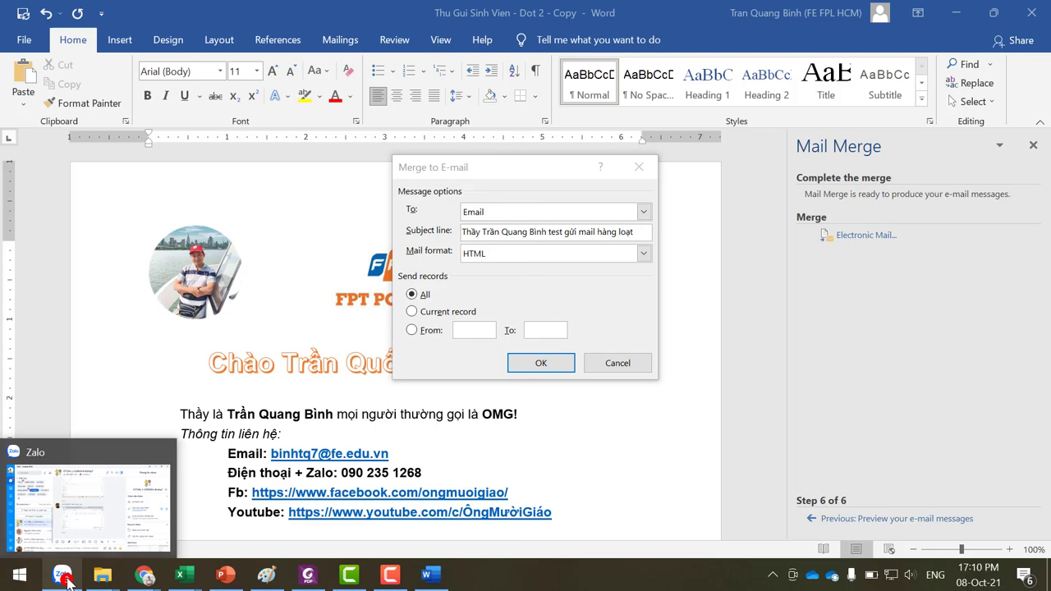
left_click(16, 577)
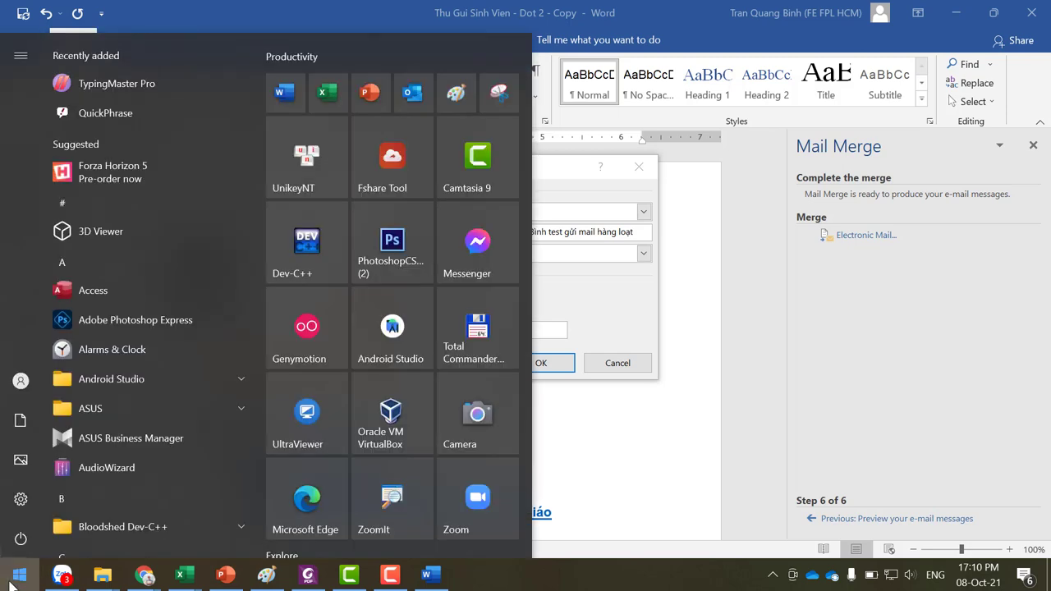
type("mail")
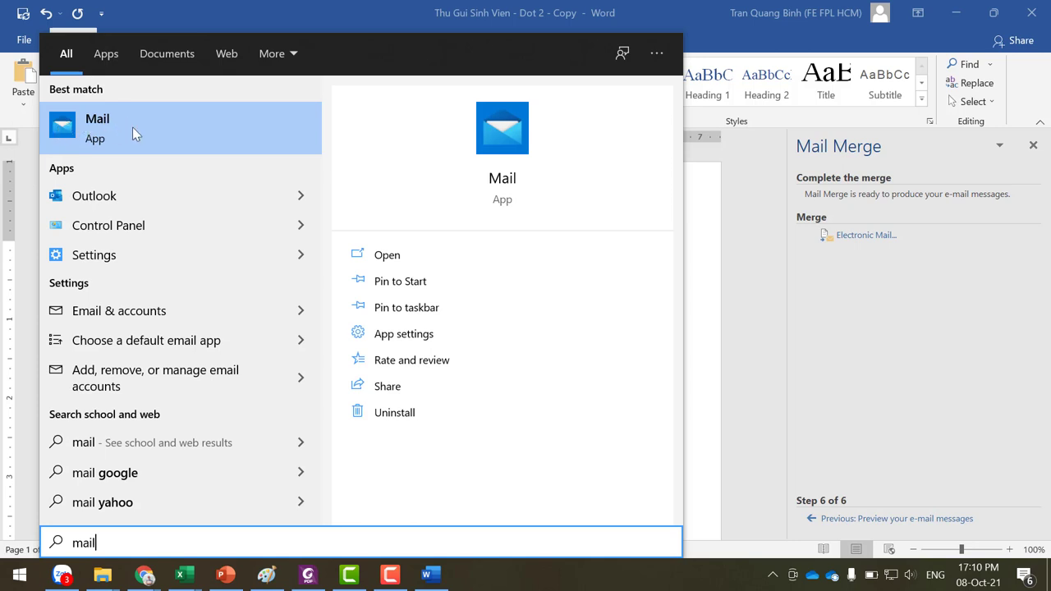
left_click(97, 138)
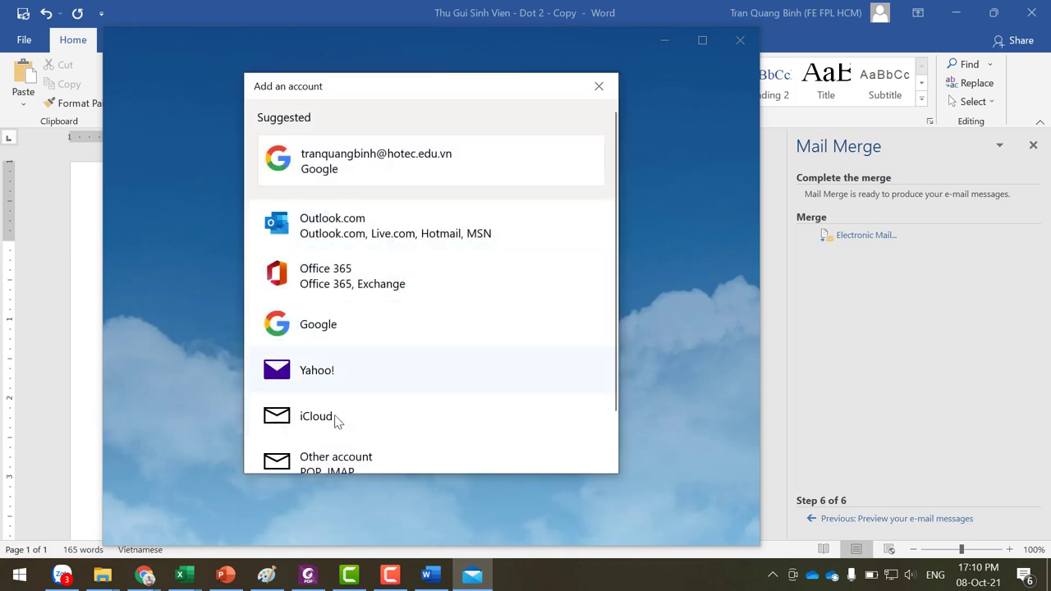
left_click(597, 90)
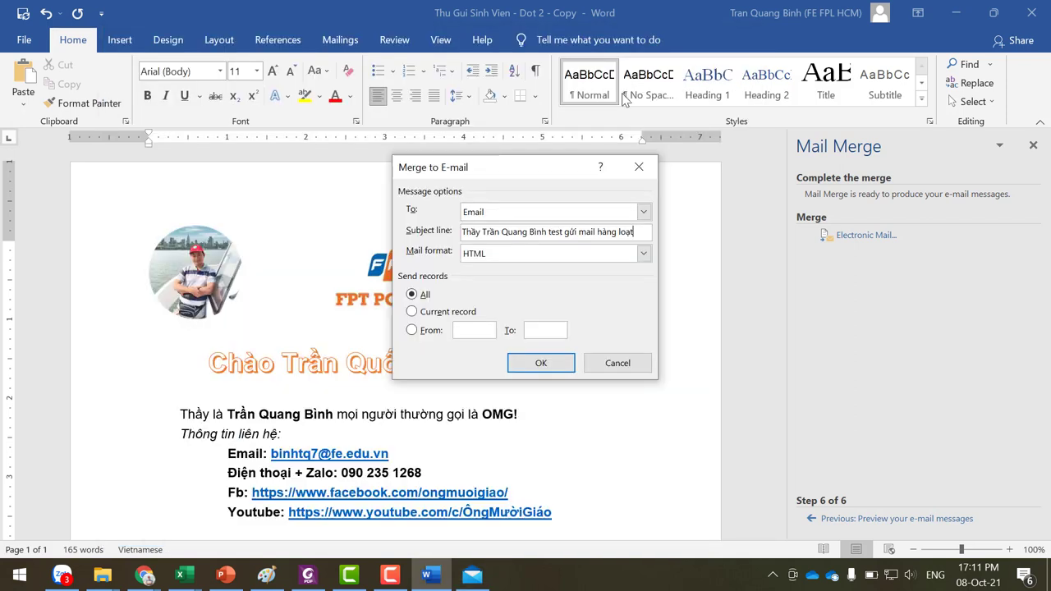
- Confirm the Merge to E-mail dialog to send the welcome letter to every student
left_click(544, 367)
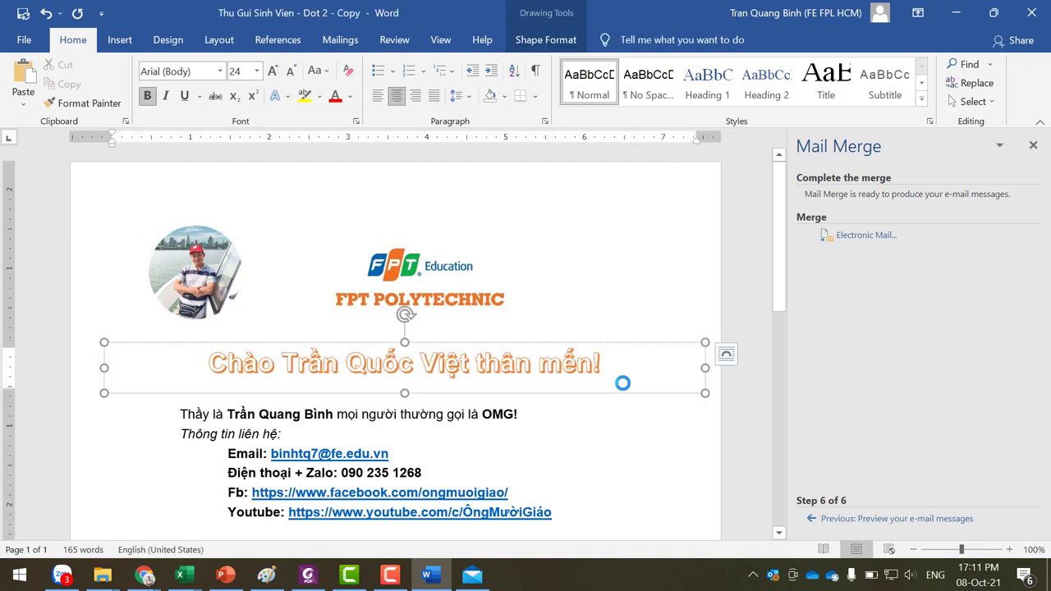
- Close the welcome letter and answer the save prompt so Word quits
left_click(769, 427)
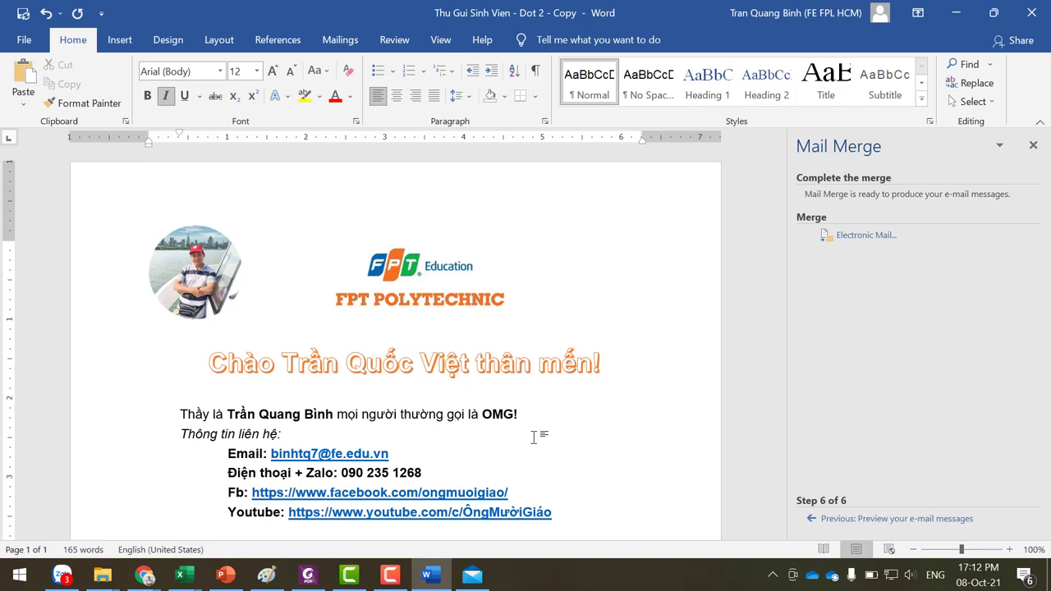
key("Up")
key("Up")
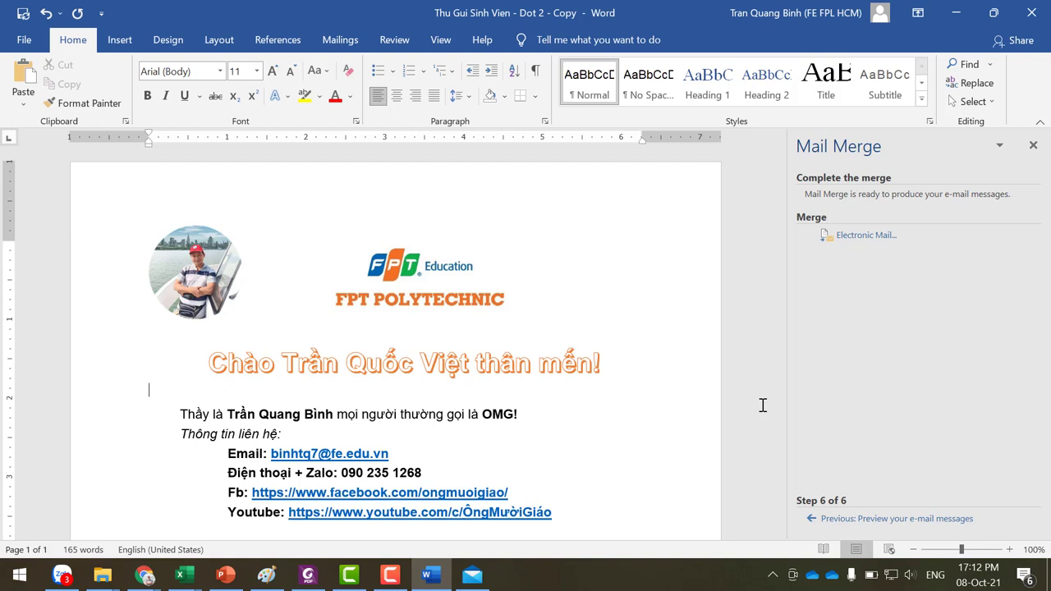
left_click(1033, 12)
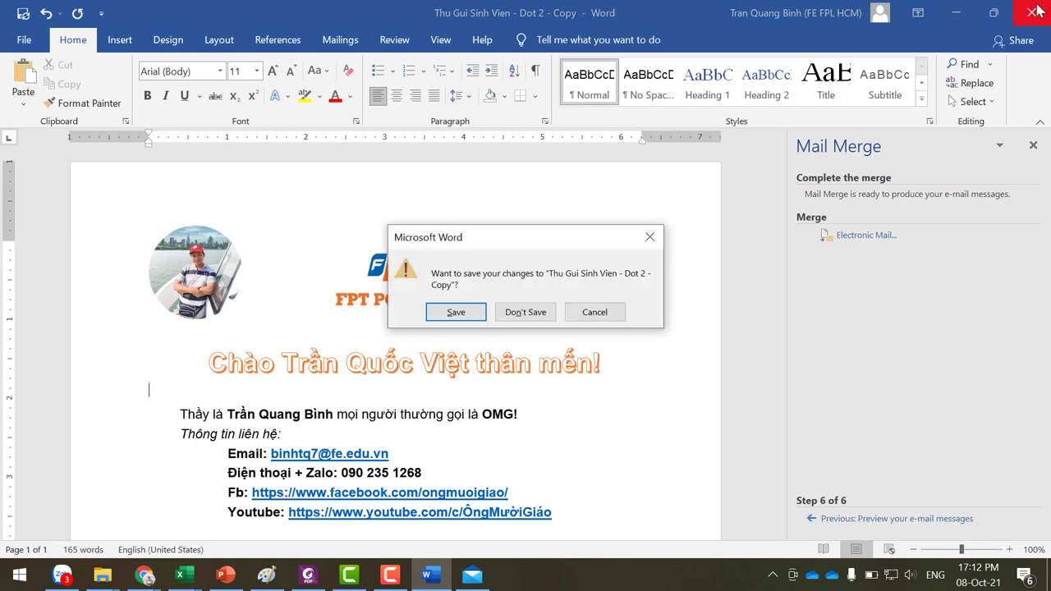
left_click(456, 312)
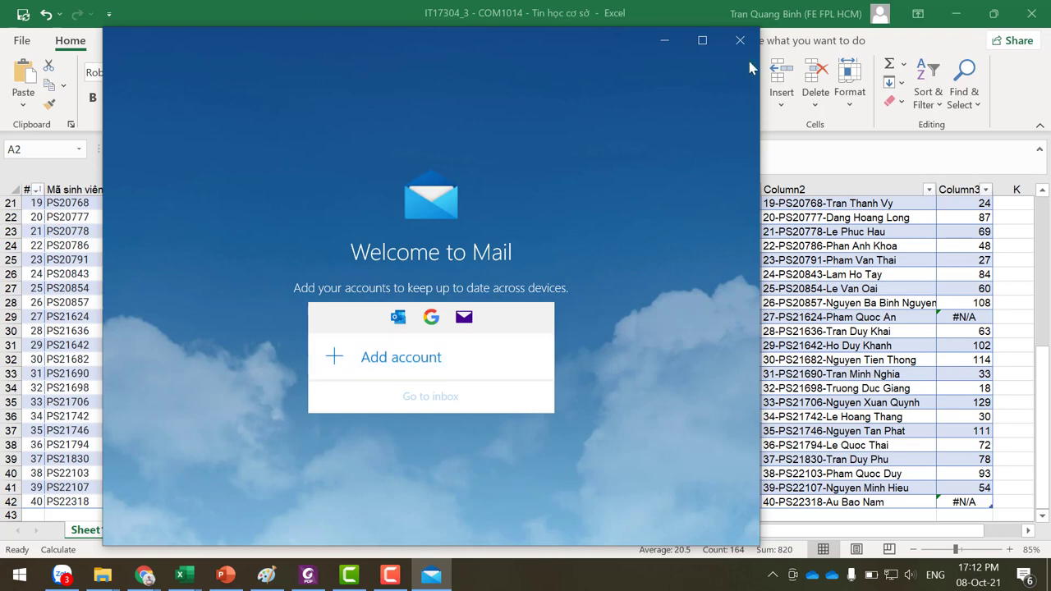
- Close the Mail welcome window, keep the Excel attendance workbook open, and dismiss the 'mail' search
left_click(740, 41)
left_click(1033, 14)
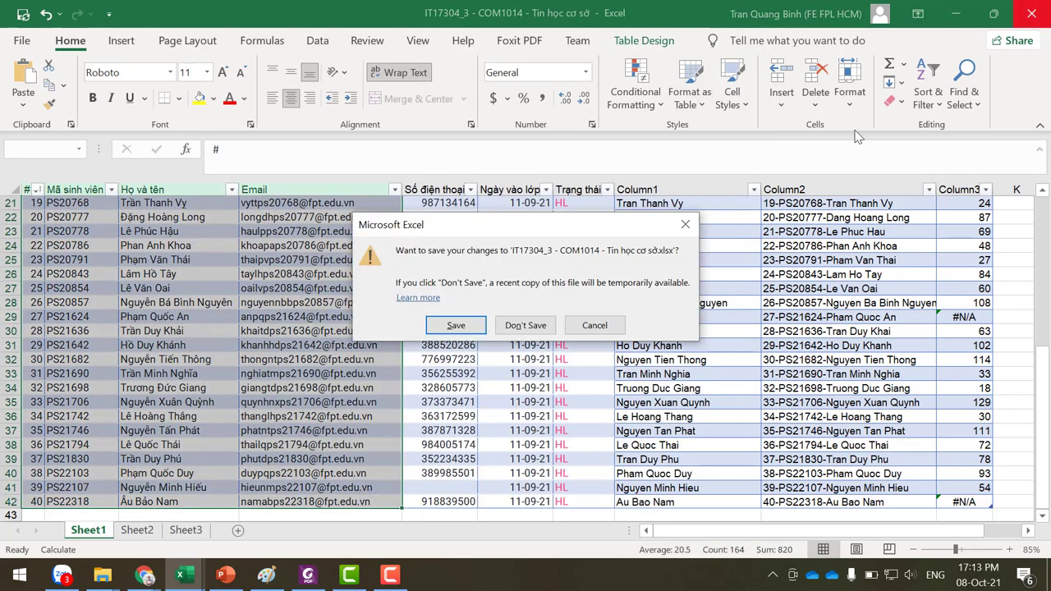
left_click(527, 327)
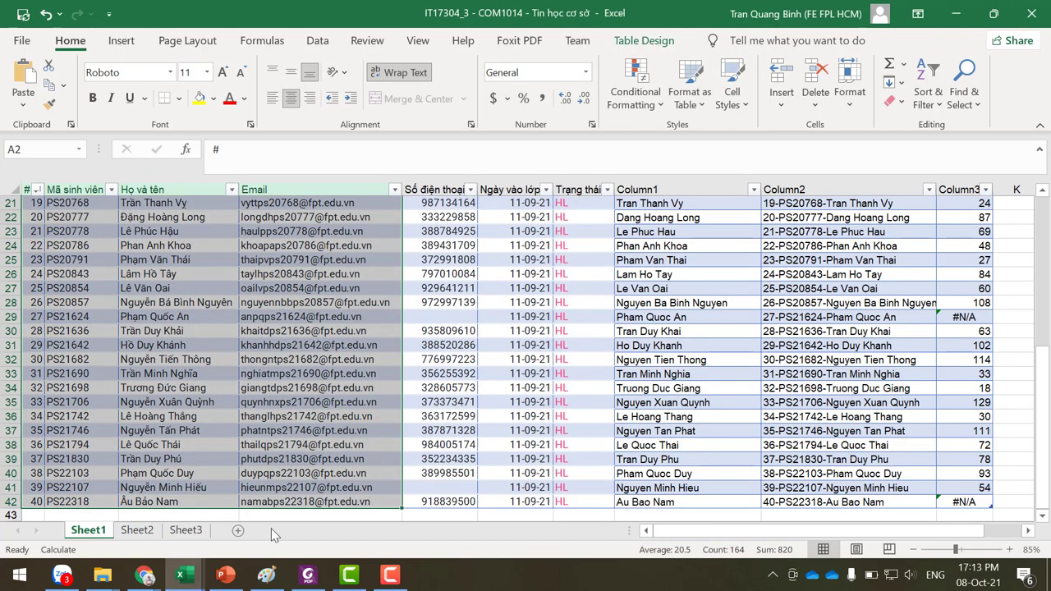
left_click(13, 579)
type("m")
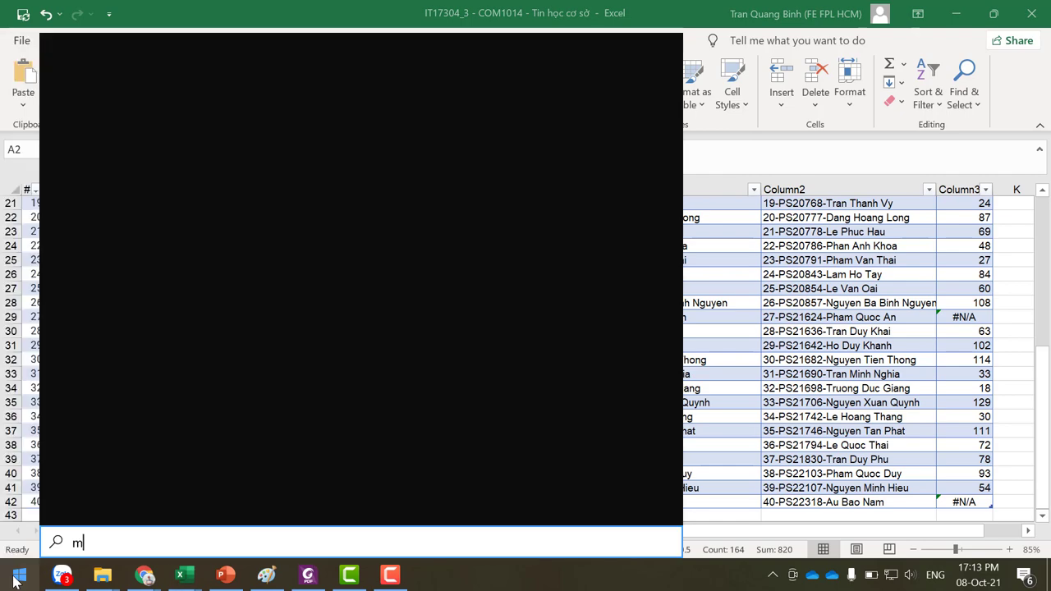
type("ail")
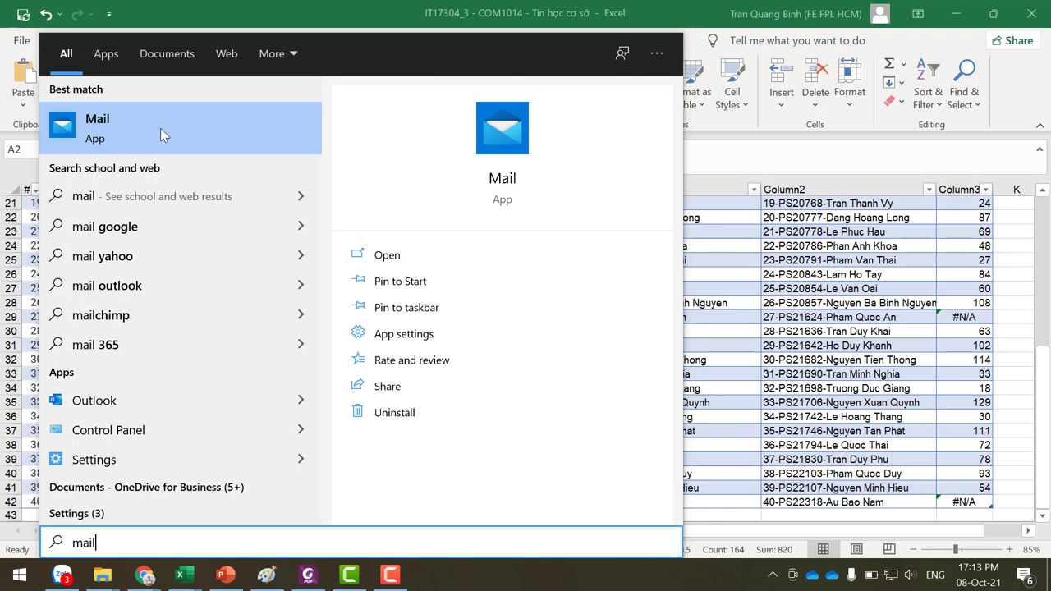
left_click(675, 20)
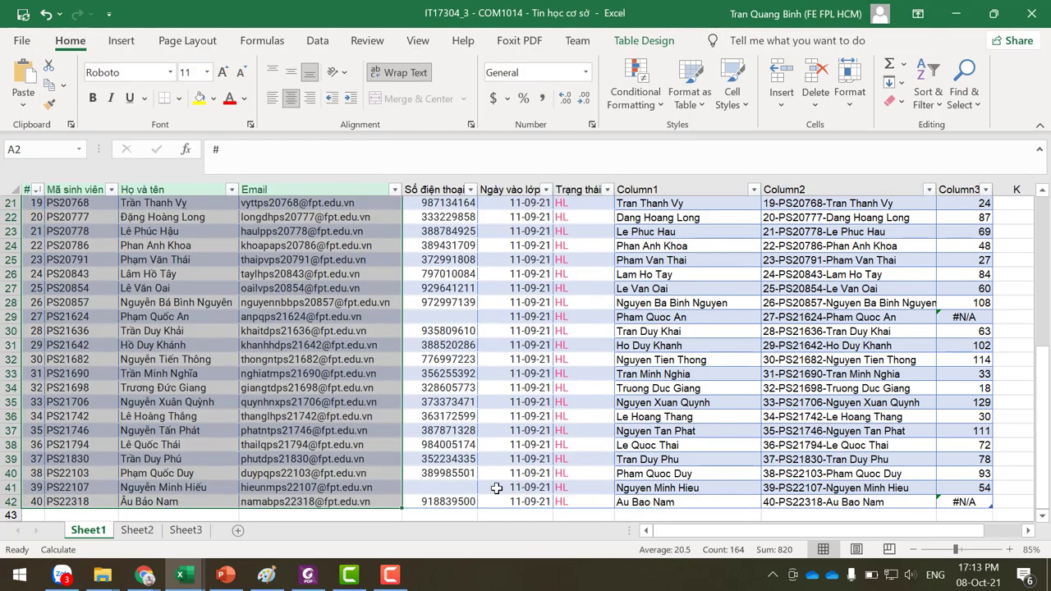
- Bring the Google Meet browser window forward and open a new blank tab
mouse_move(145, 577)
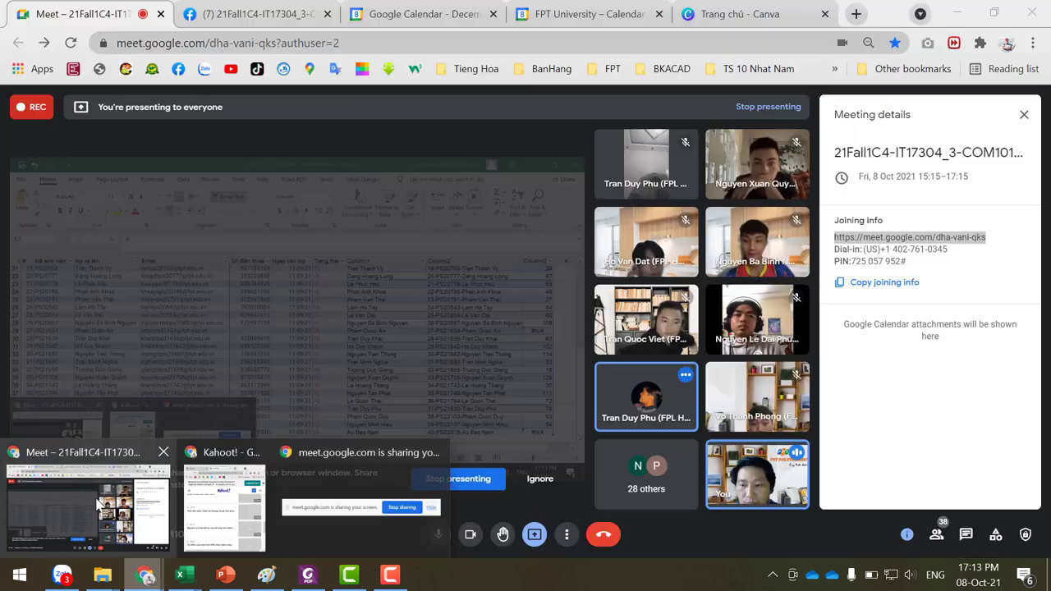
left_click(99, 504)
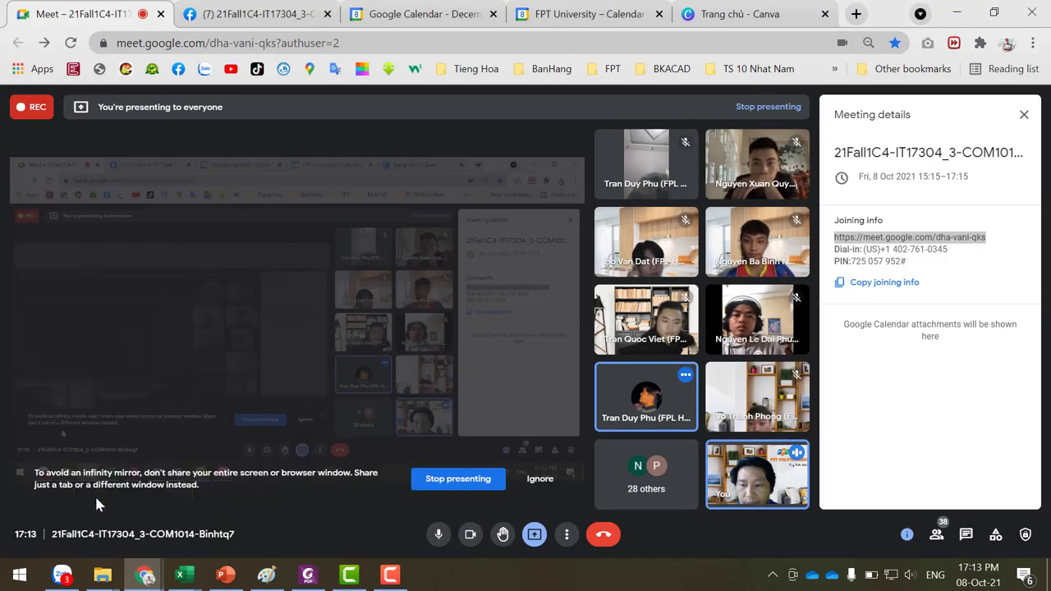
left_click(857, 14)
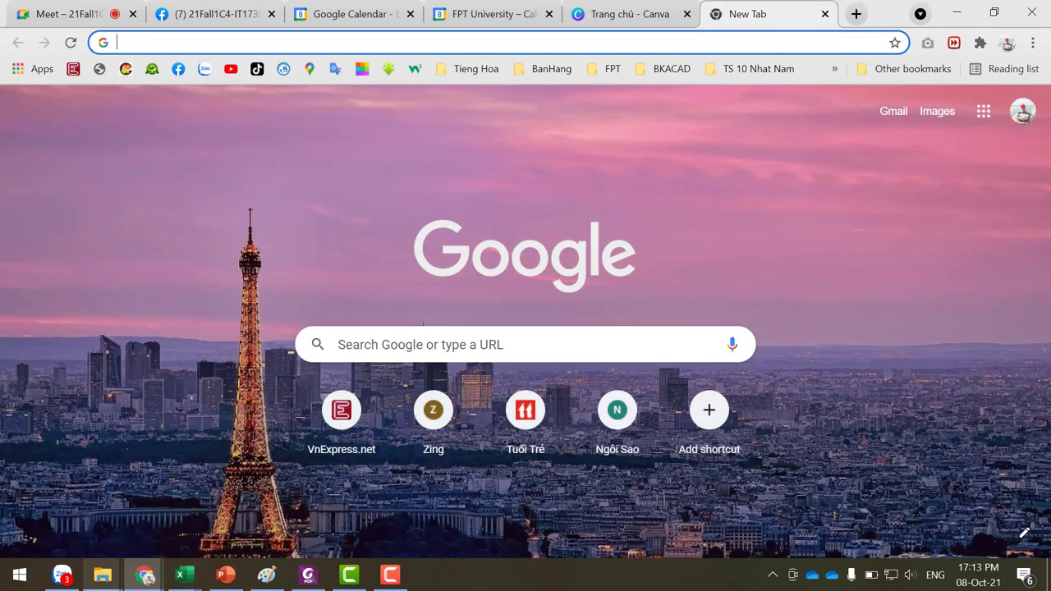
- Launch Outlook full-screen, then exit it with Exit and Send Later for the Outbox messages
left_click(18, 575)
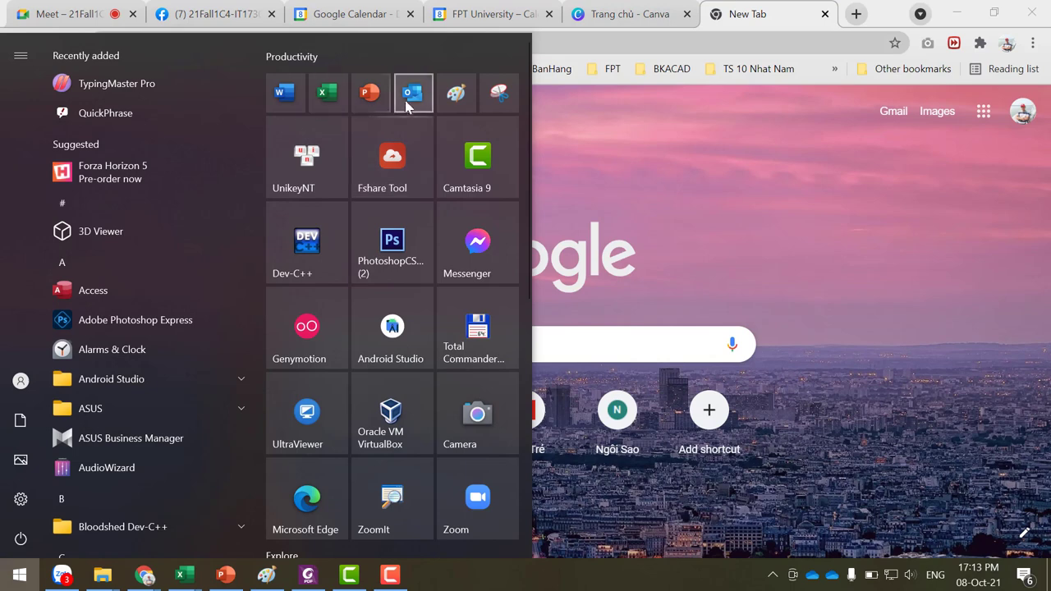
left_click(370, 93)
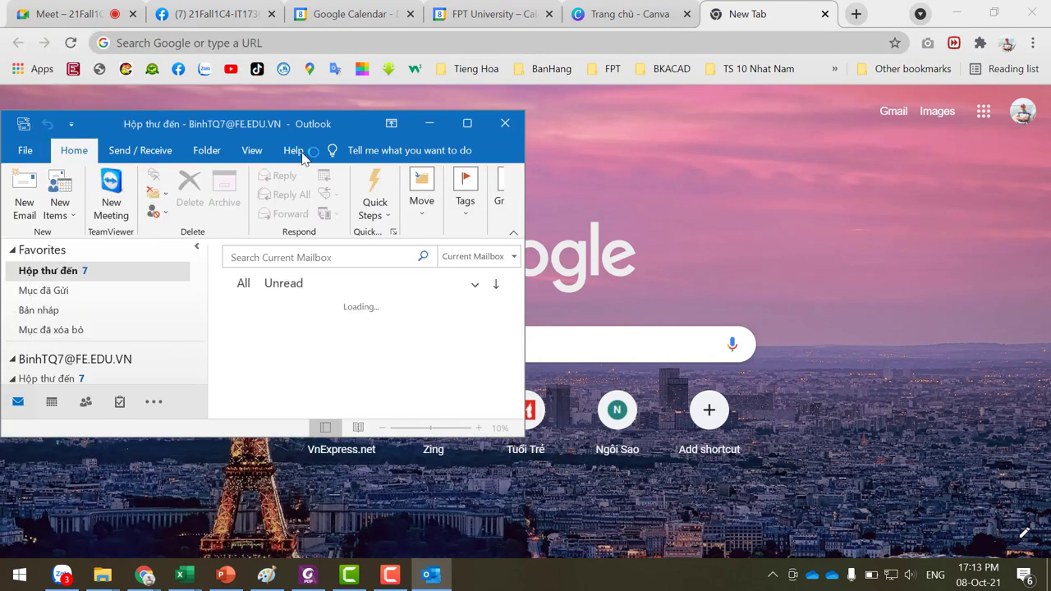
left_click(468, 124)
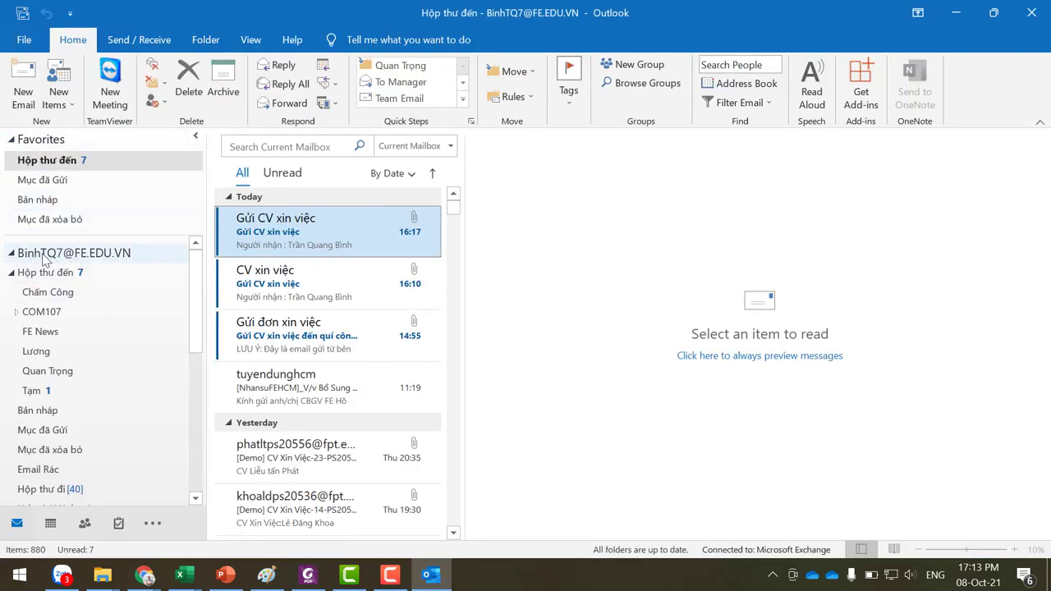
left_click(1031, 13)
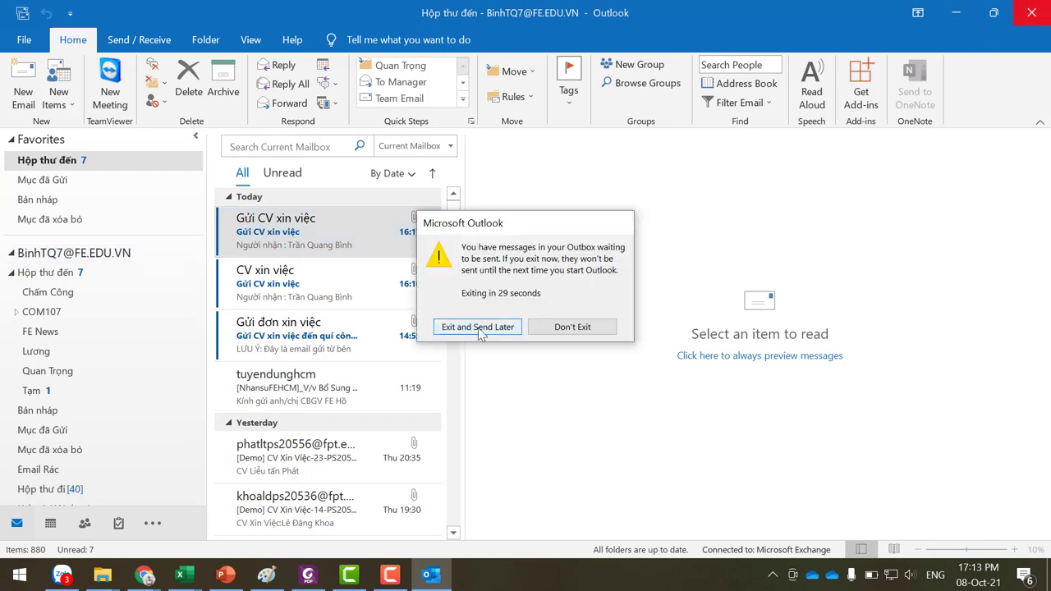
left_click(567, 328)
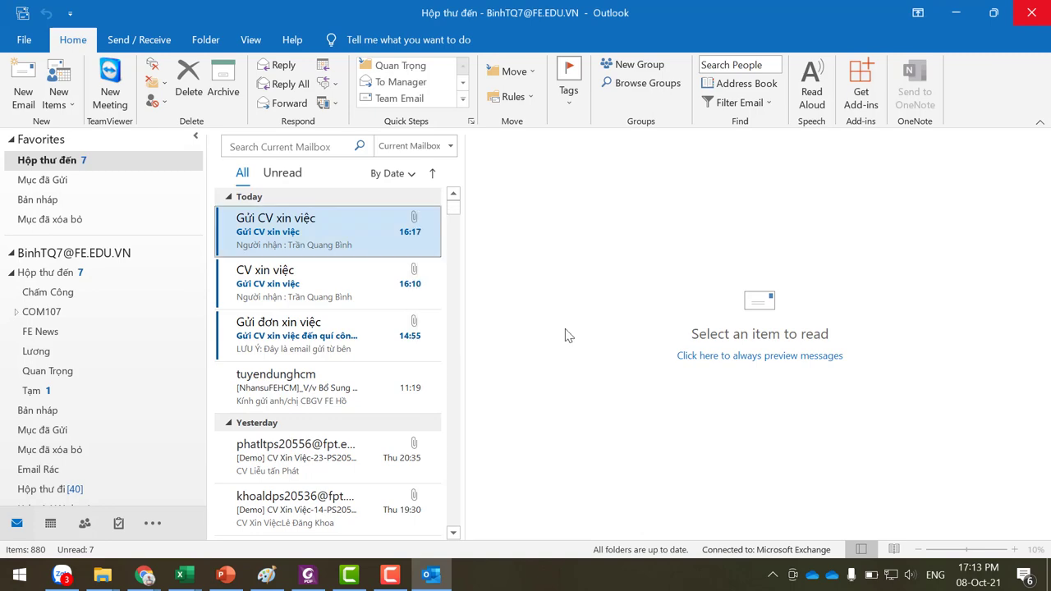
left_click(1033, 20)
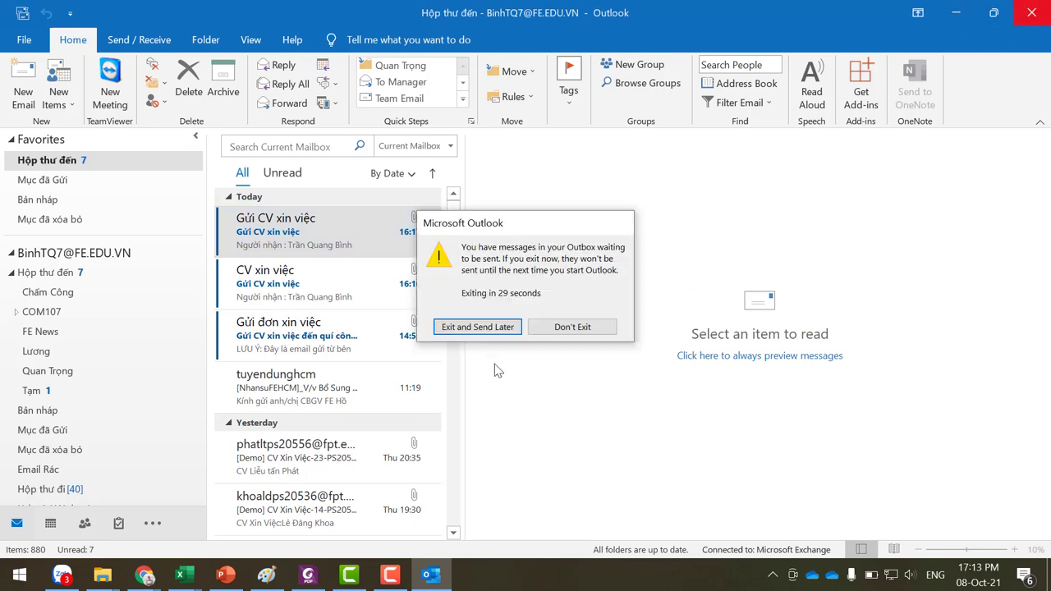
left_click(468, 329)
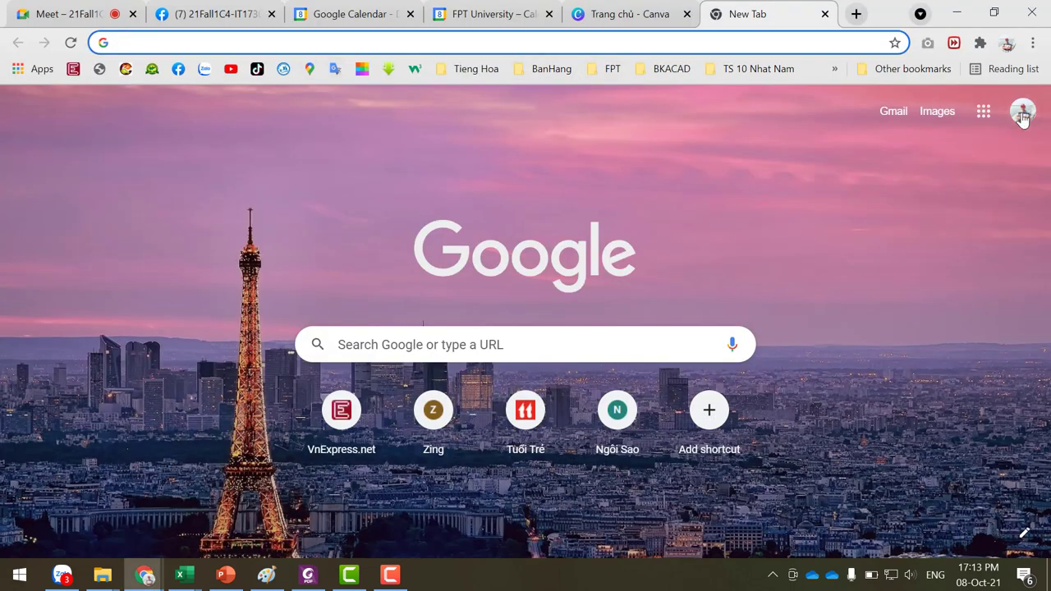
- Open Gmail, open the other account's inbox in a new tab, and launch Google Drive
left_click(898, 116)
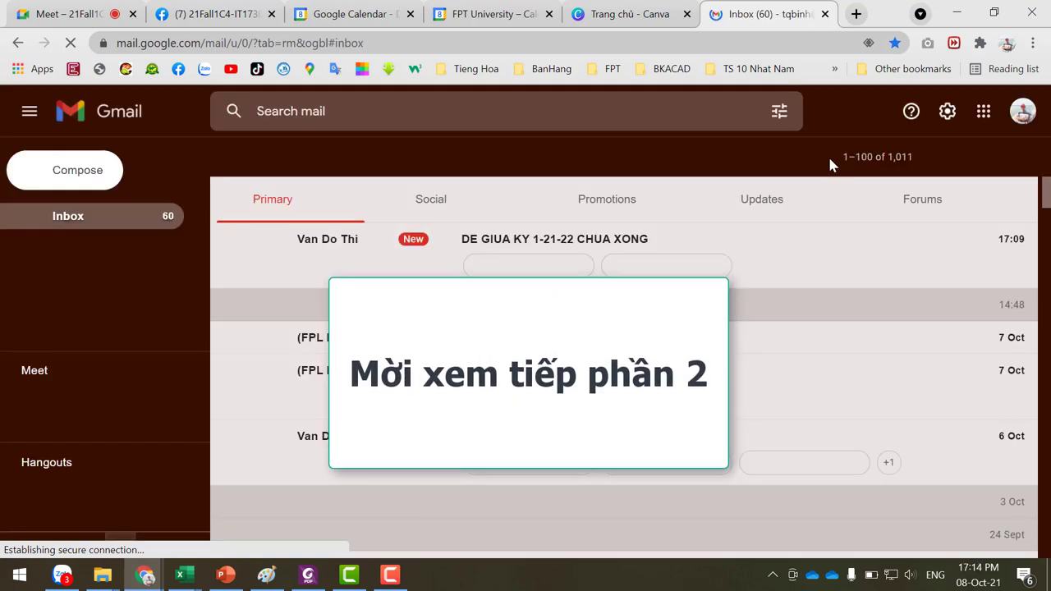
left_click(1022, 111)
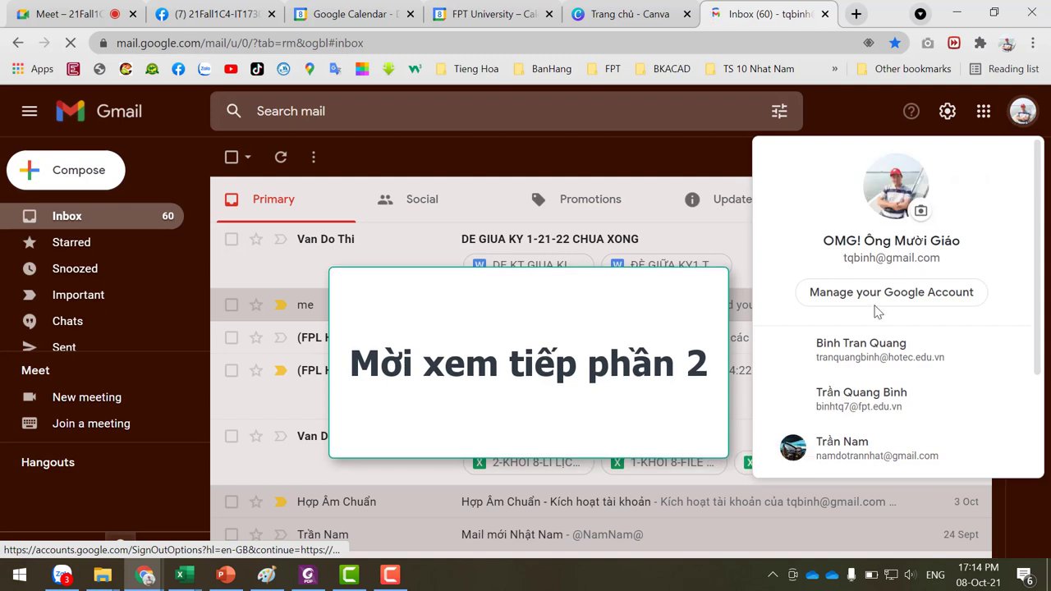
left_click(850, 398)
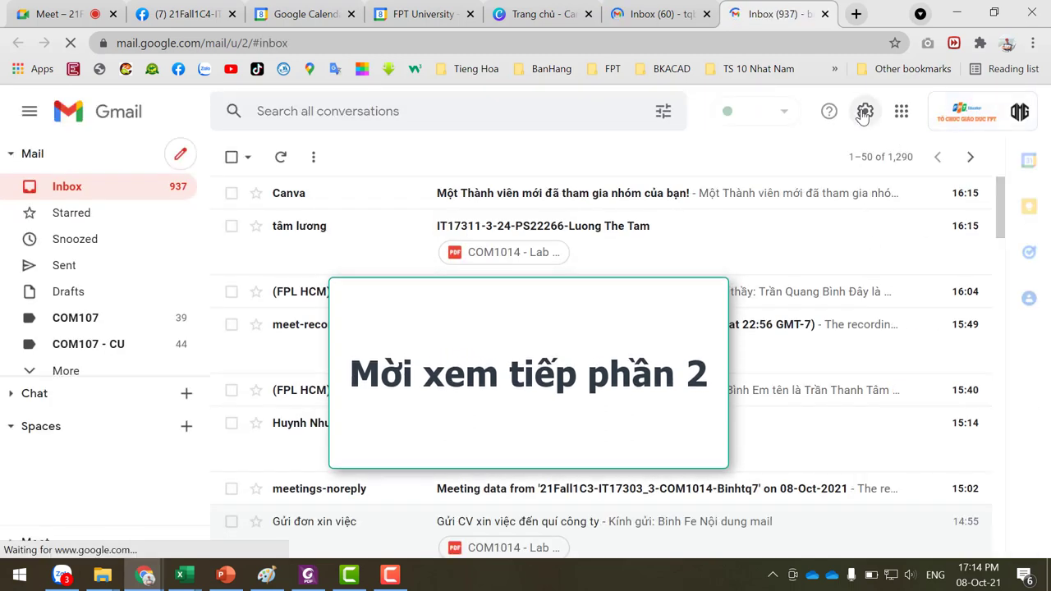
left_click(901, 110)
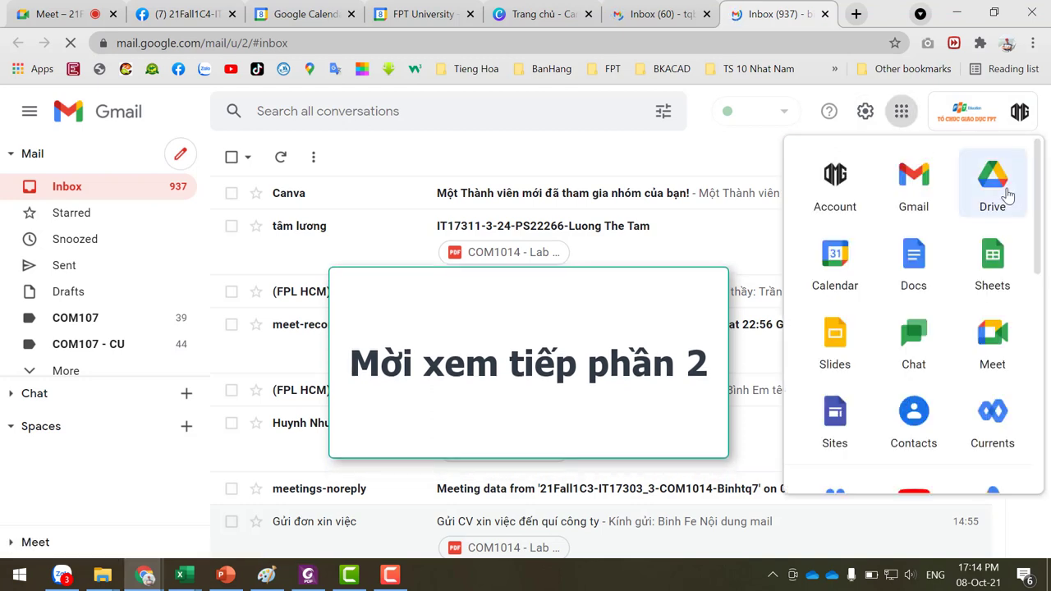
left_click(1007, 196)
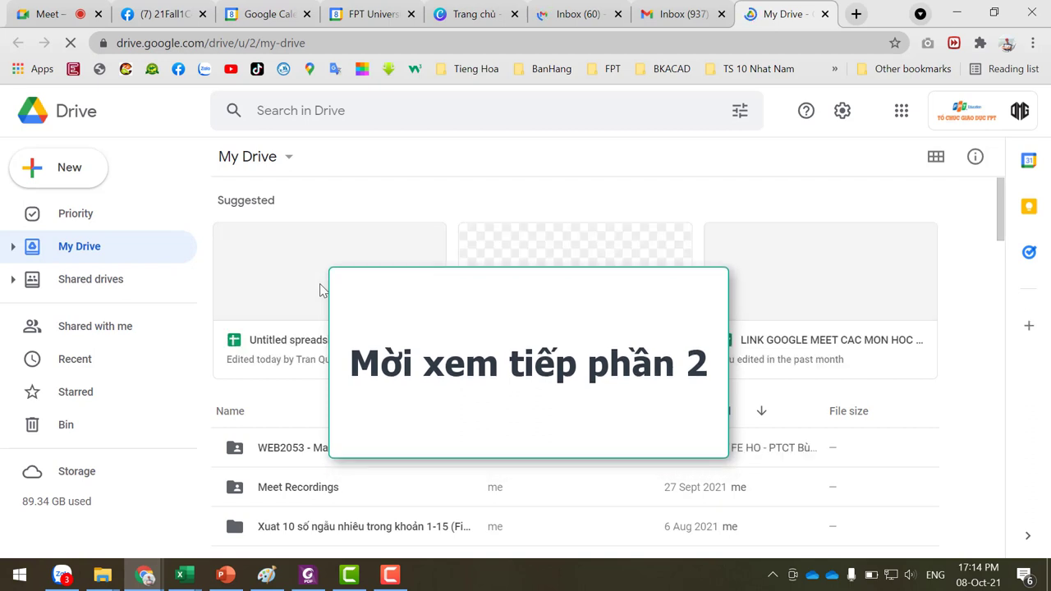
- Check the Untitled spreadsheet's Tools and Add-ons menus, then close the spreadsheet, second inbox and Drive tabs
left_click(323, 291)
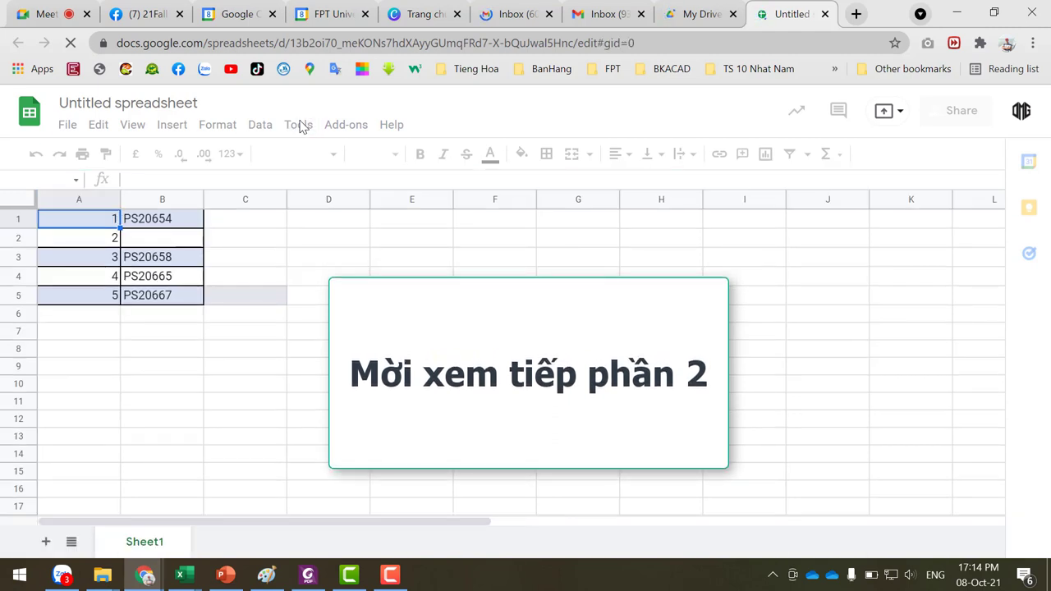
left_click(293, 131)
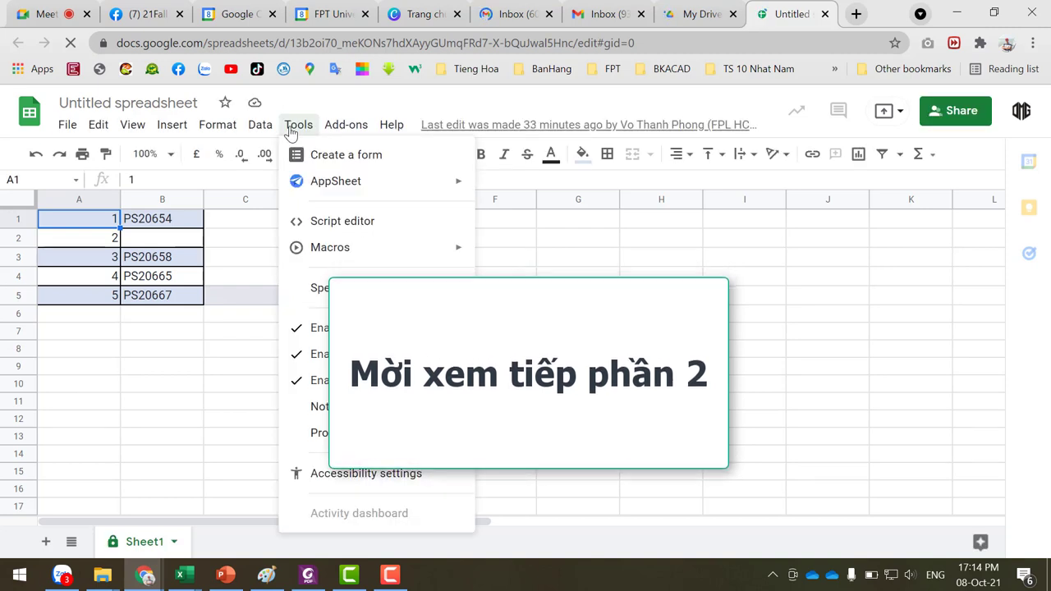
left_click(349, 129)
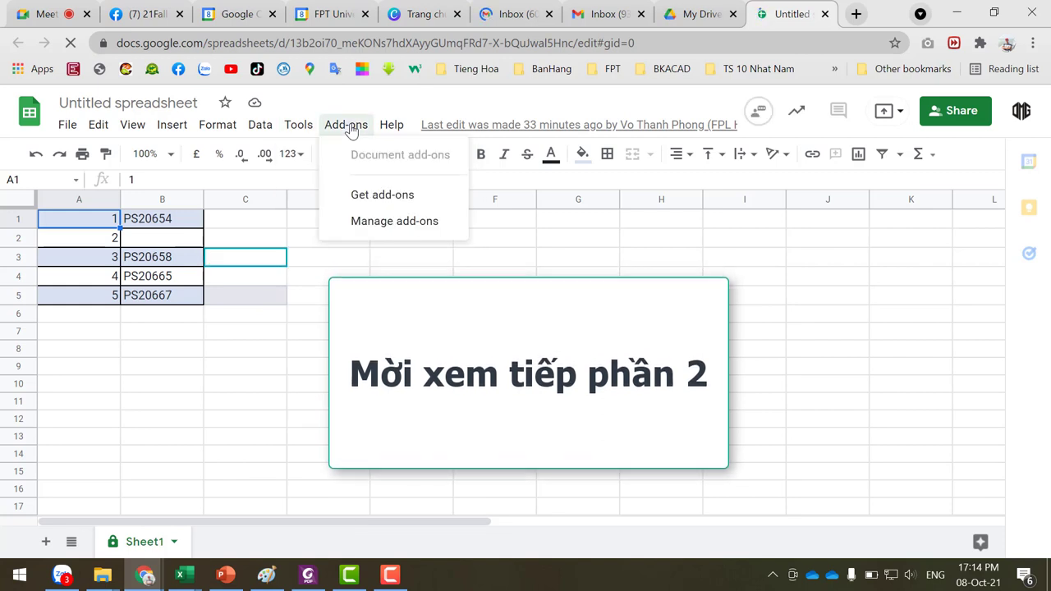
left_click(825, 14)
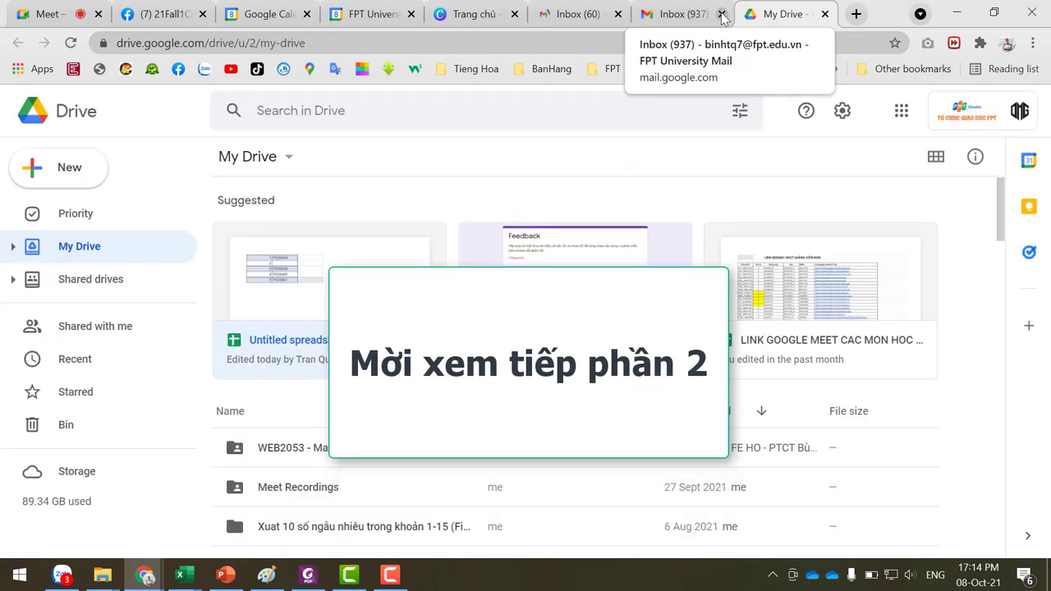
left_click(721, 14)
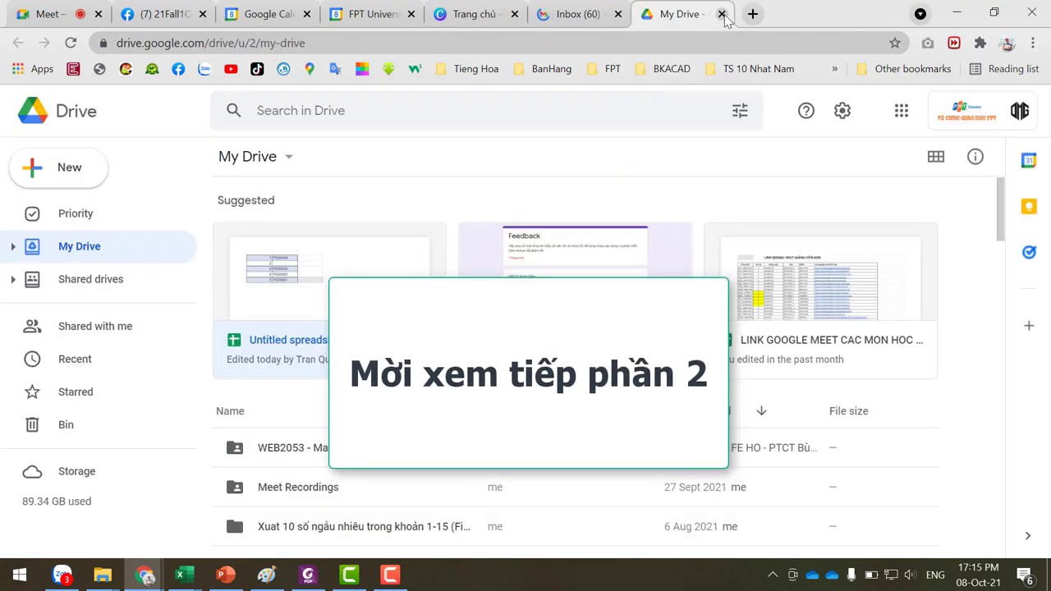
left_click(723, 15)
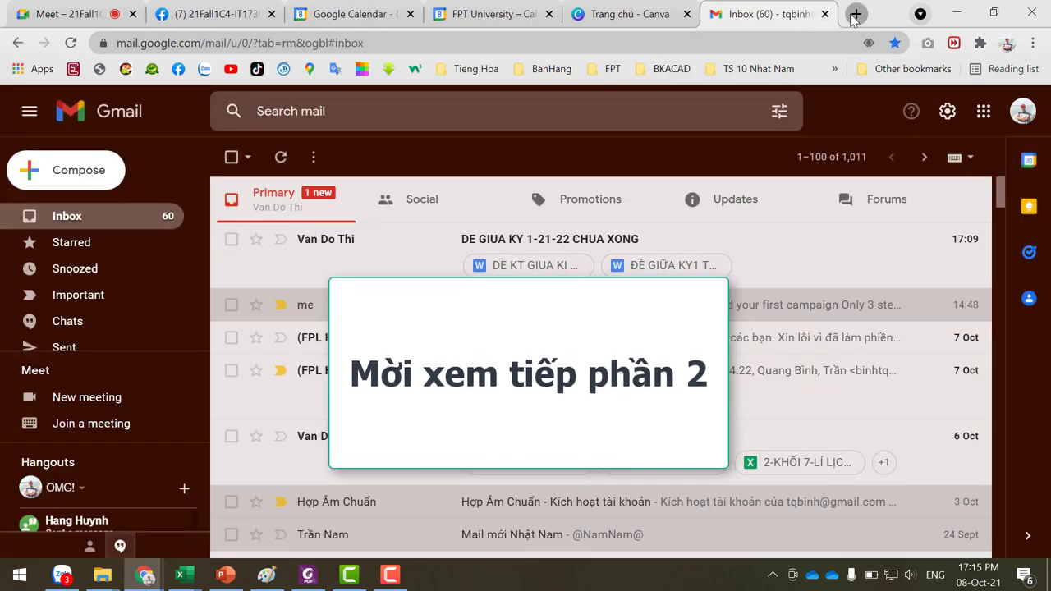
- In a new tab, open Gmail and switch to the second Google account's inbox
left_click(855, 15)
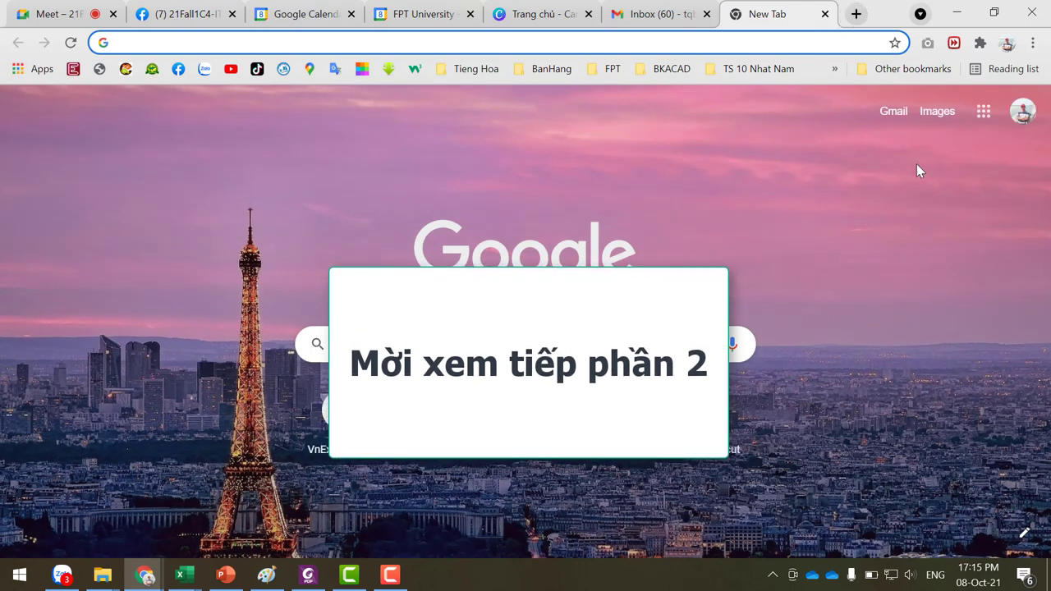
left_click(895, 120)
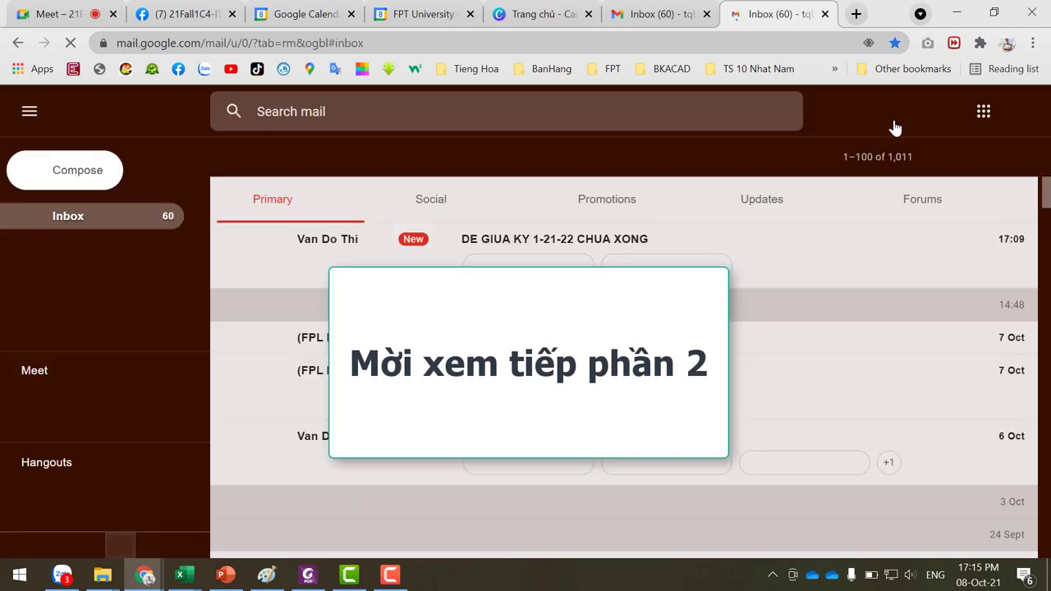
left_click(1022, 111)
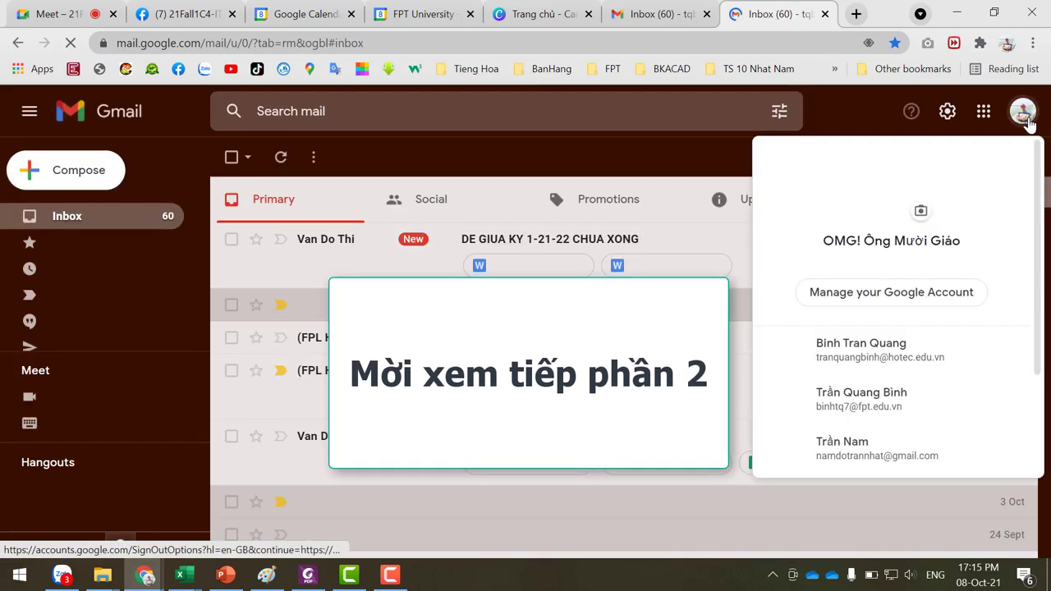
left_click(817, 399)
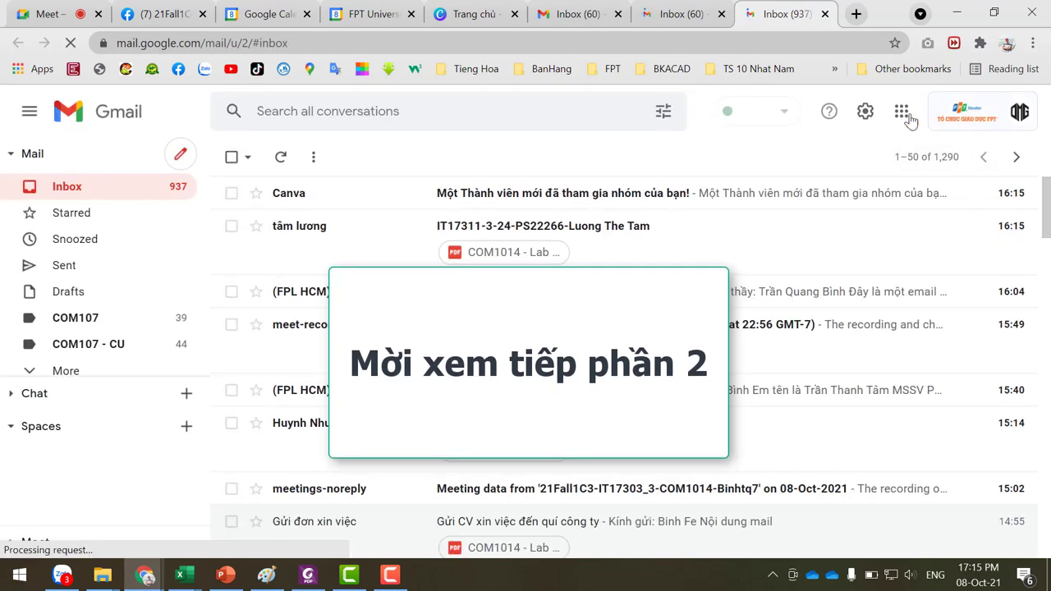
- Open that account's Google Drive, return to its inbox, and close the duplicate first-account inbox tab
left_click(900, 115)
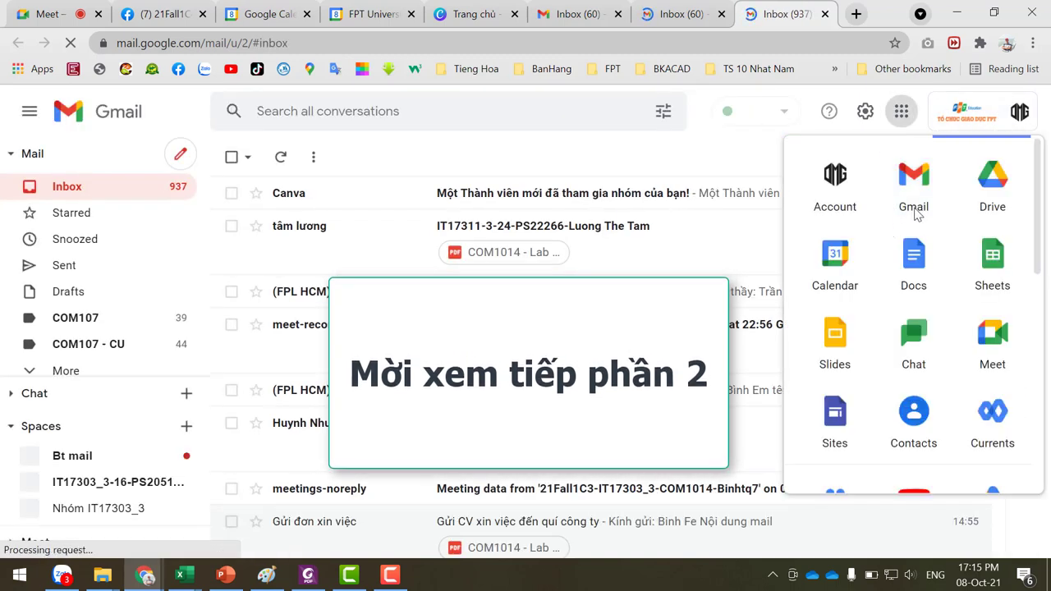
left_click(991, 186)
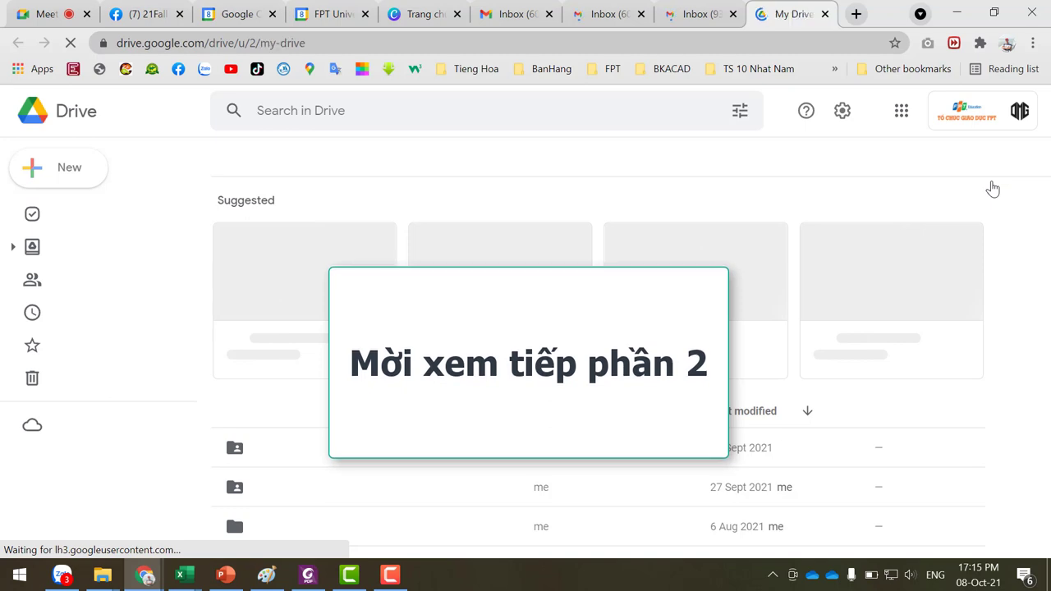
left_click(702, 18)
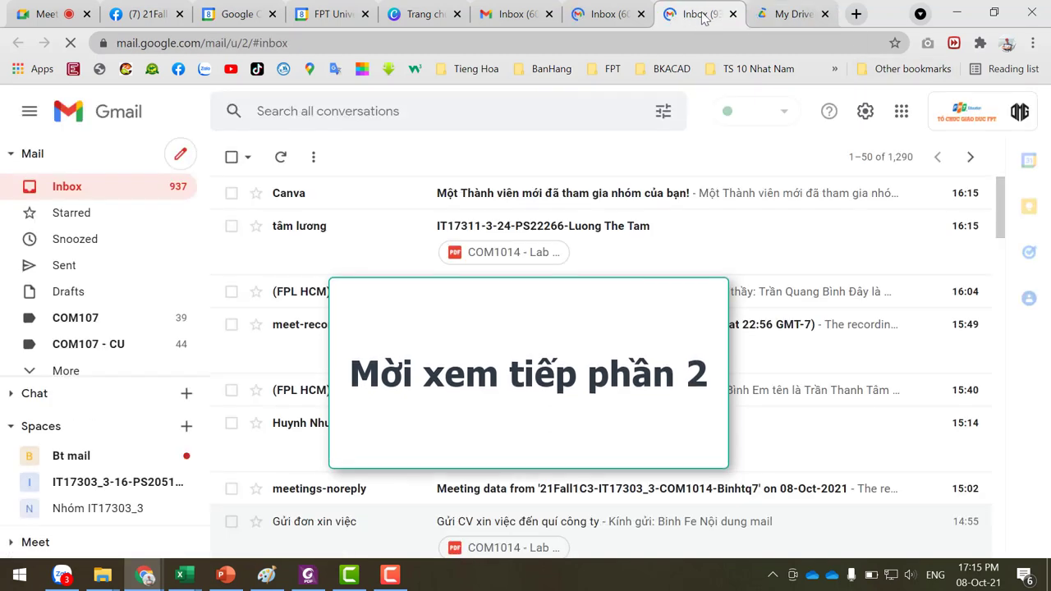
left_click(784, 15)
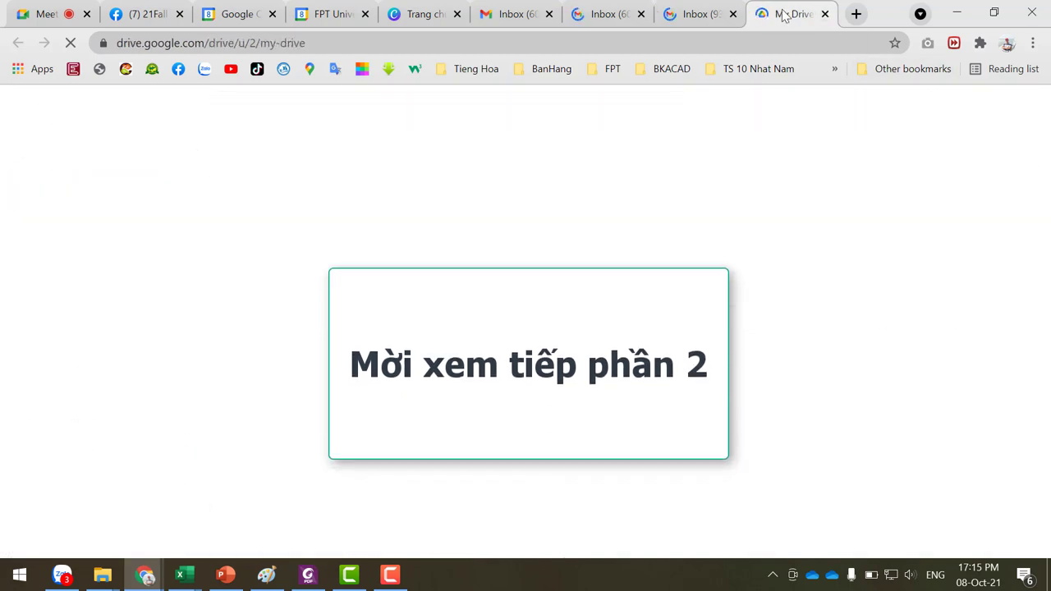
left_click(673, 18)
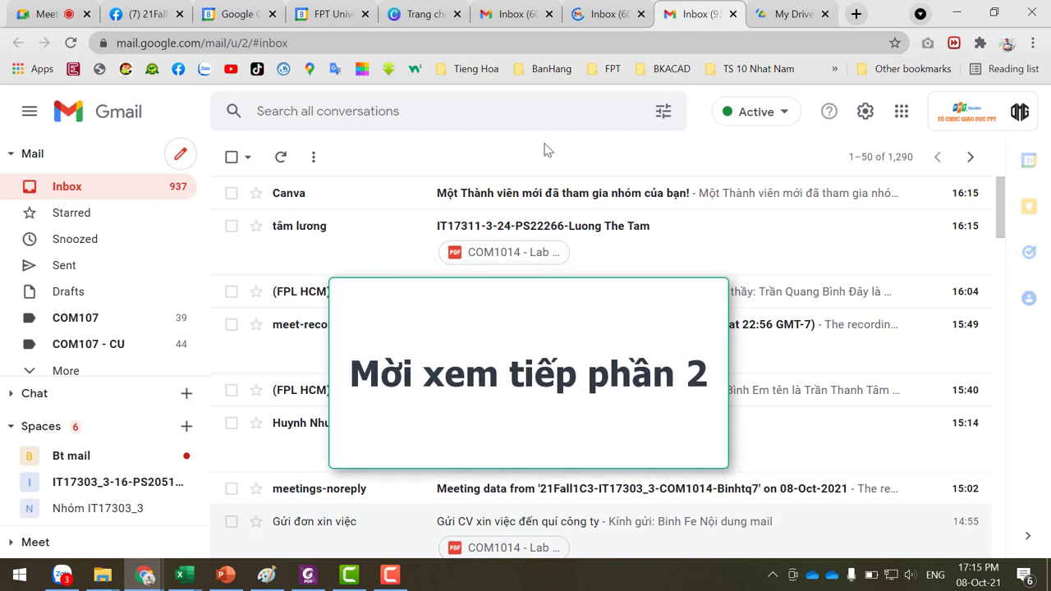
left_click(641, 13)
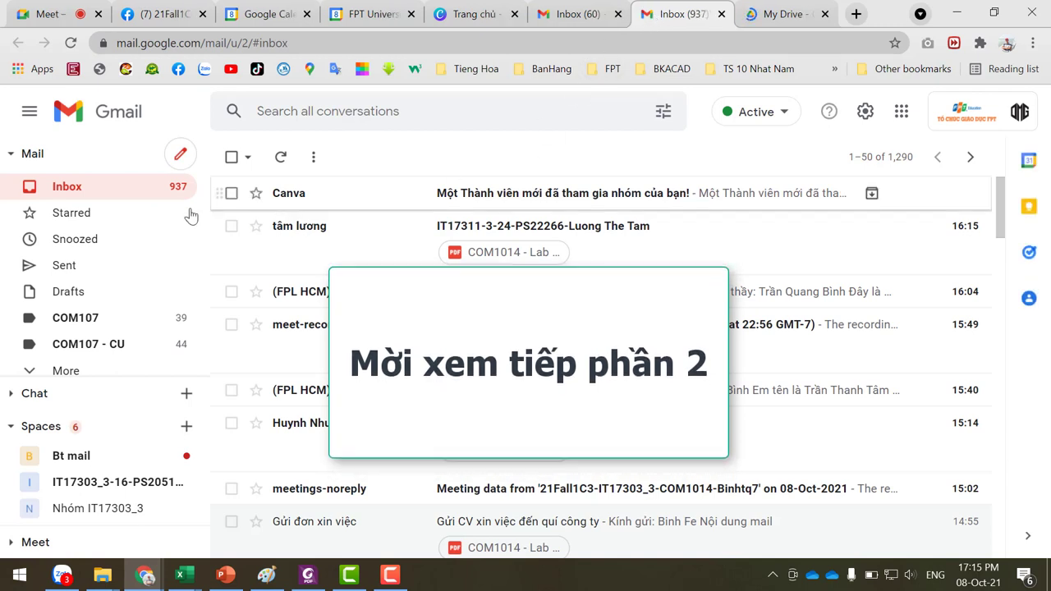
- Start a new Gmail message and enter the subject 'Thư gửi các em sinh'
left_click(181, 154)
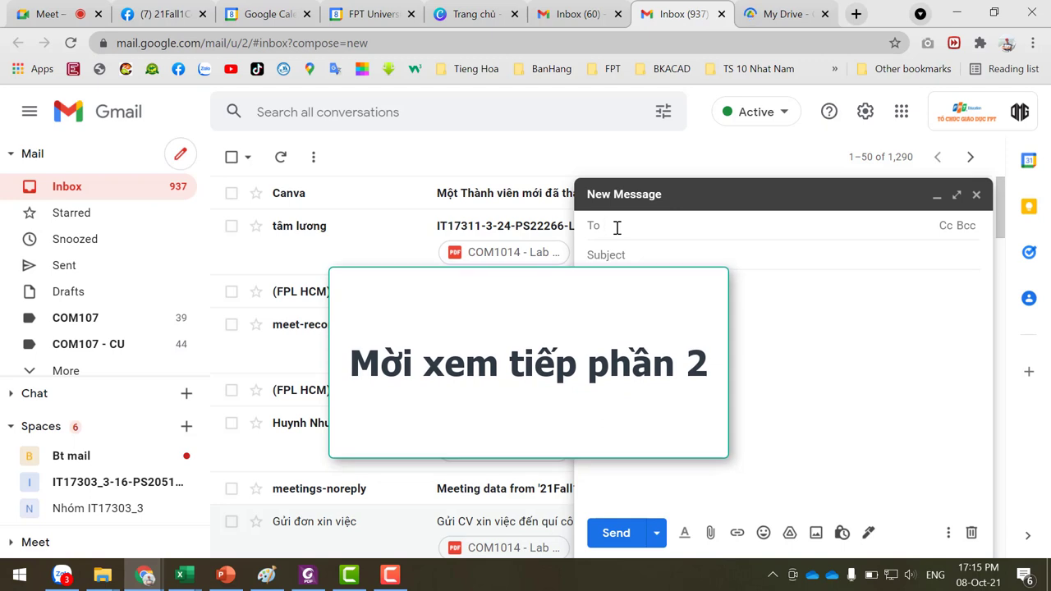
left_click(711, 255)
type("Thư")
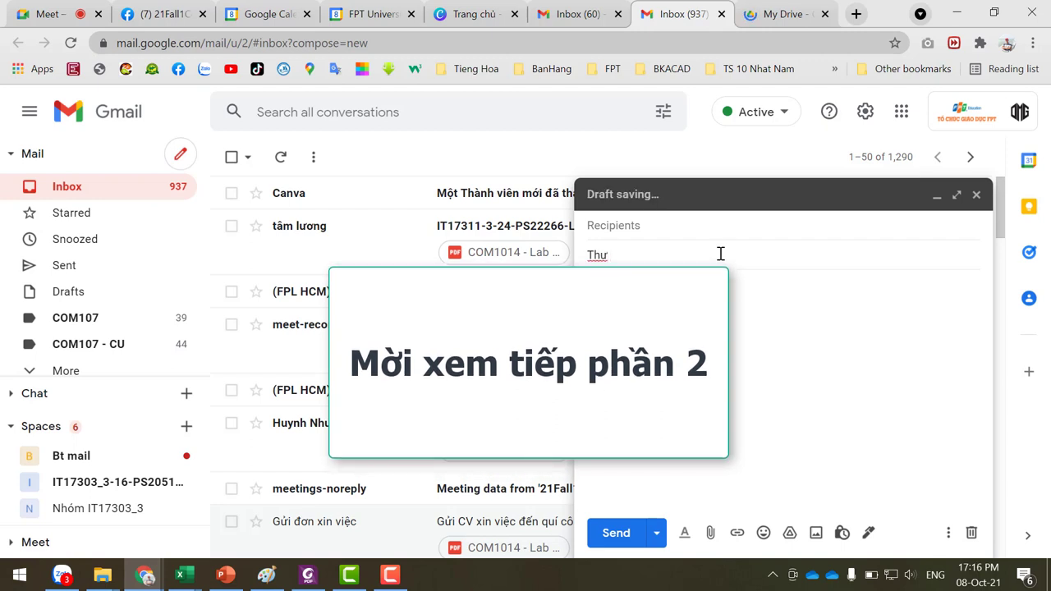
type("gu")
type("các")
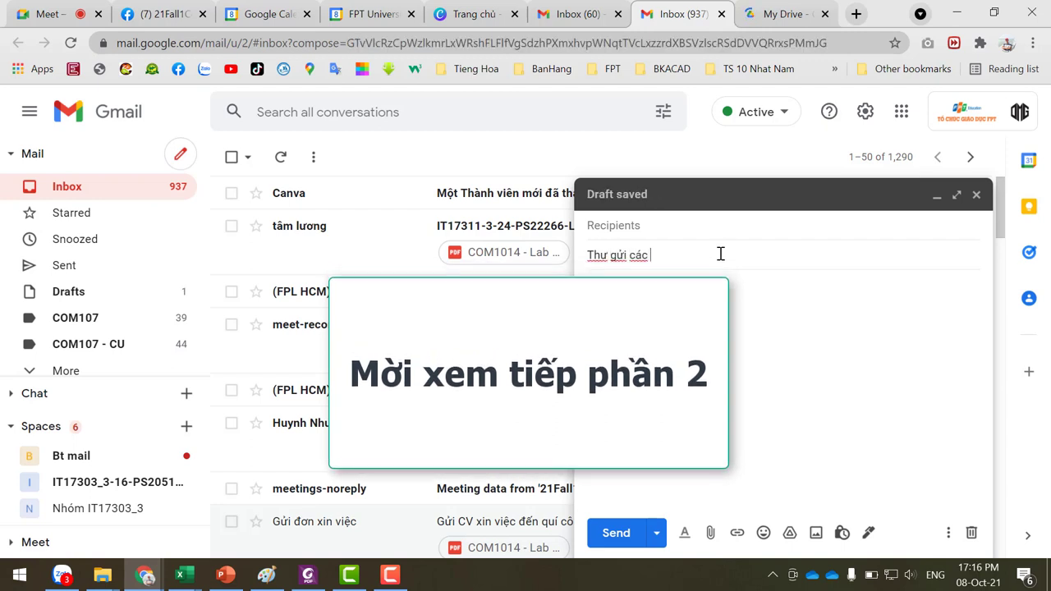
type(" em sinh")
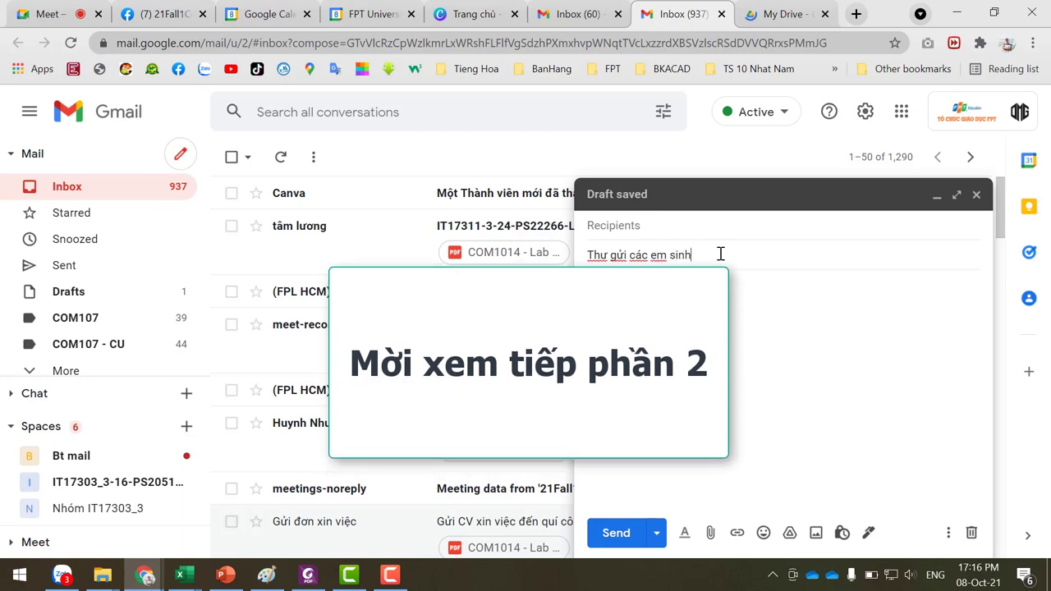